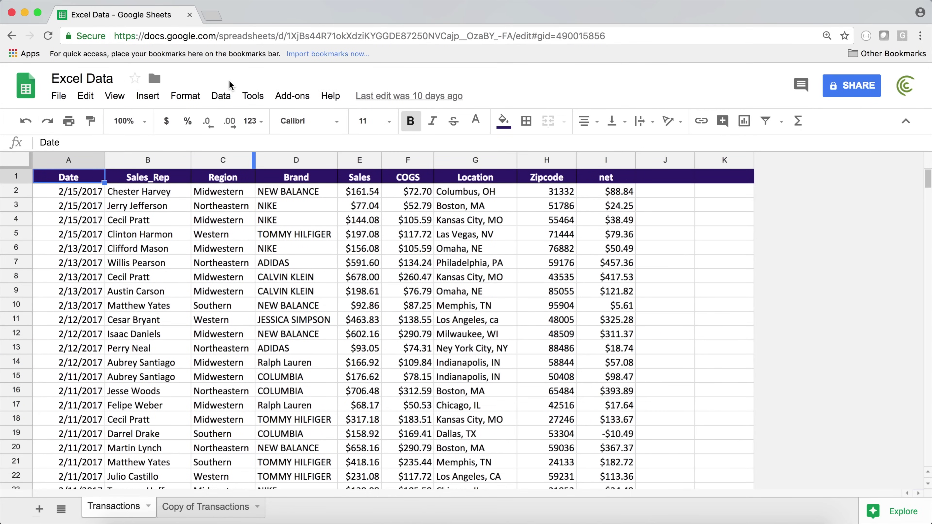
Add a filter to the Transactions data, then turn the filter off again.
{"action": "left_click", "coordinate": [221, 96]}
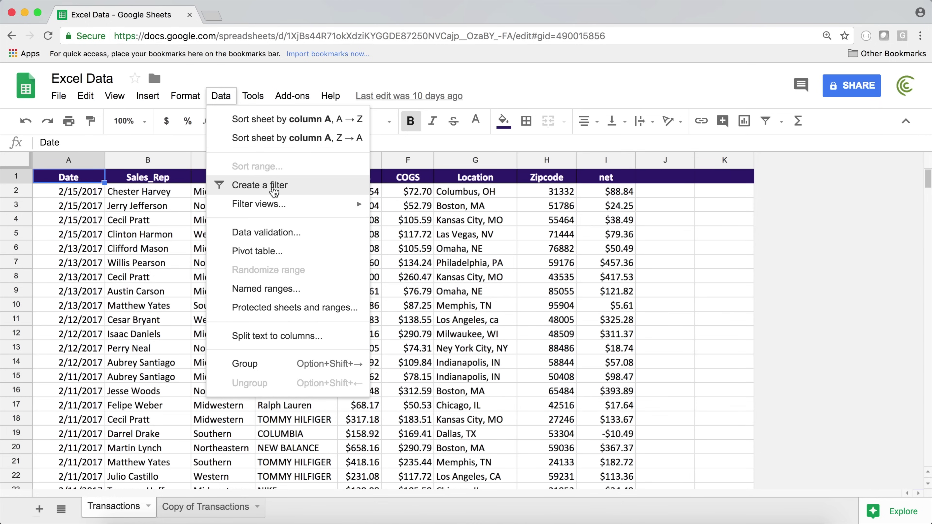
{"action": "left_click", "coordinate": [274, 191]}
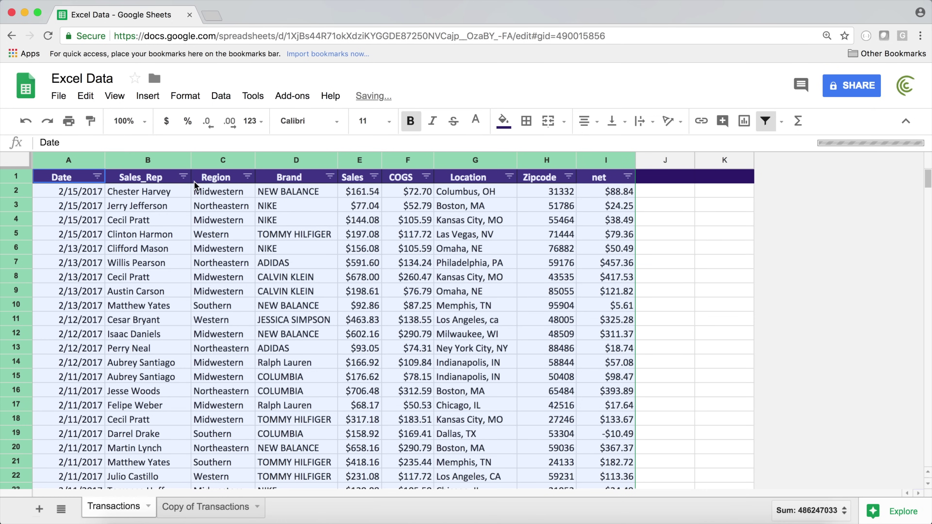
{"action": "left_click", "coordinate": [221, 96]}
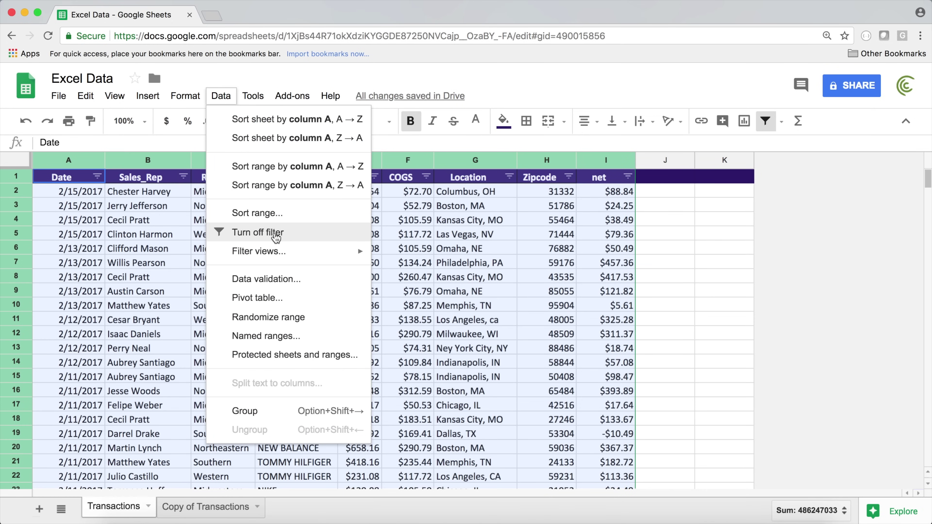
{"action": "left_click", "coordinate": [276, 235]}
Create a new filter view, Filter 1, covering A1:I4989.
{"action": "left_click", "coordinate": [232, 95]}
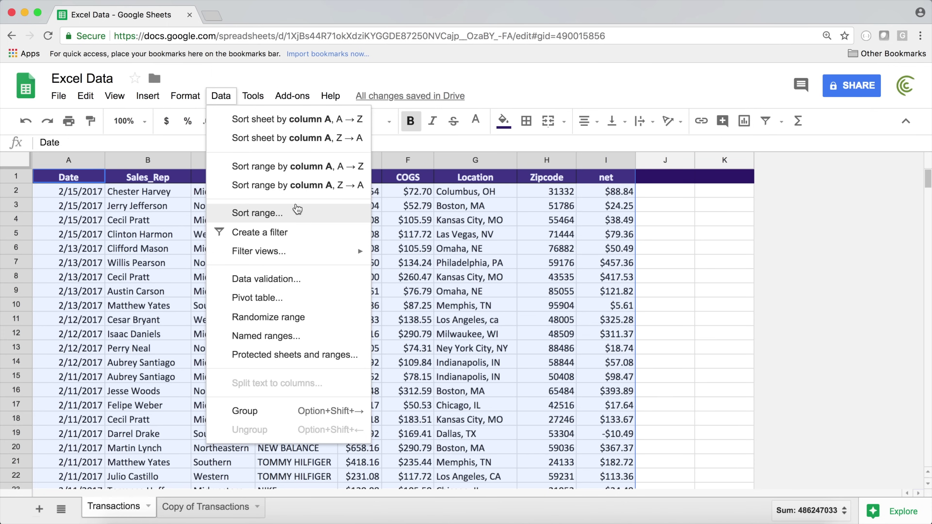
{"action": "mouse_move", "coordinate": [290, 253]}
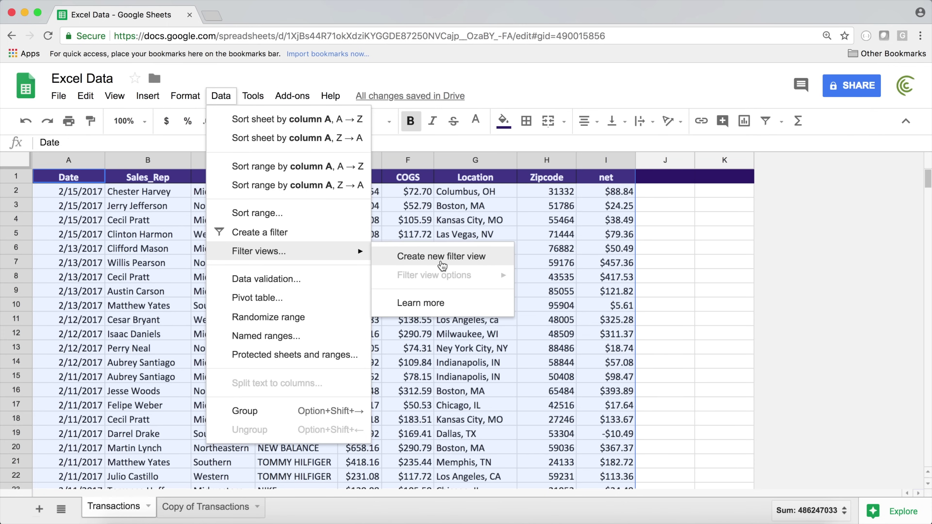
{"action": "left_click", "coordinate": [443, 264]}
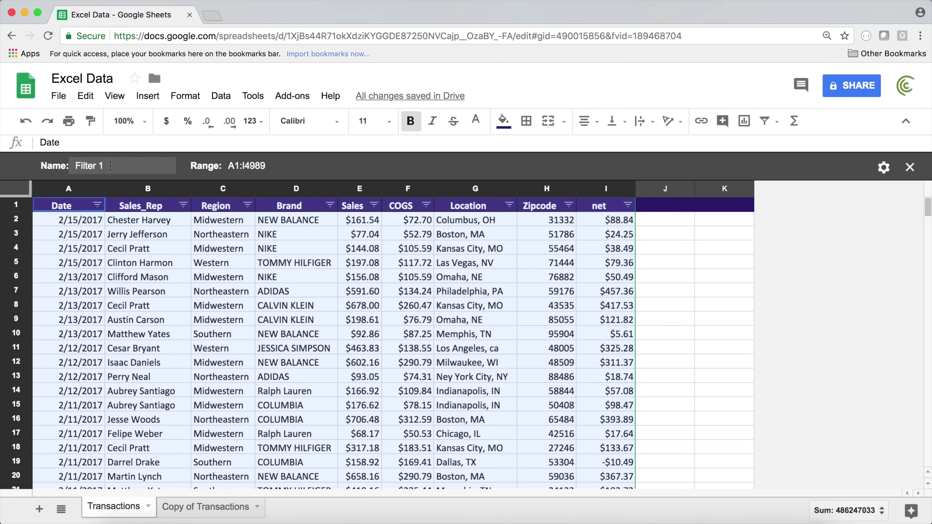
Rename the filter view from 'Filter 1' to 'New View'.
{"action": "left_click", "coordinate": [118, 167]}
{"action": "left_click_drag", "start_coordinate": [119, 167], "coordinate": [68, 166]}
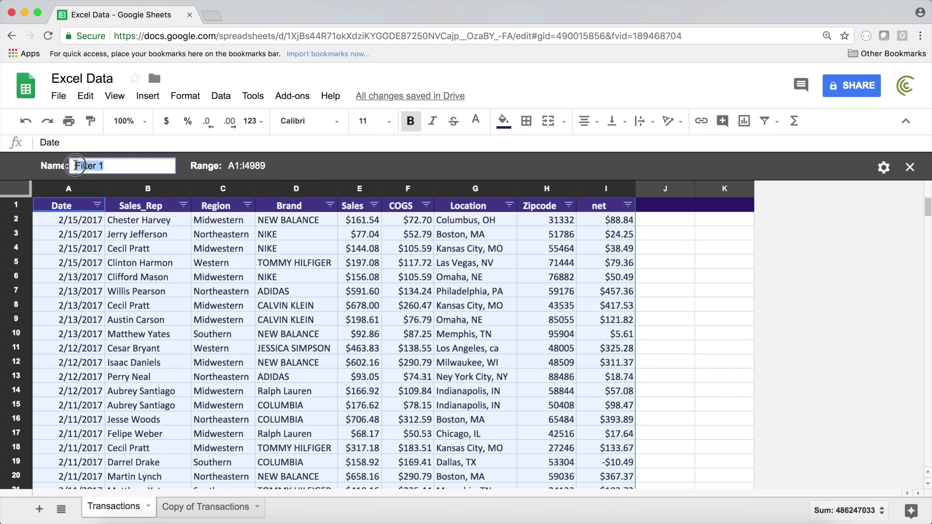
{"action": "key", "text": "BackSpace"}
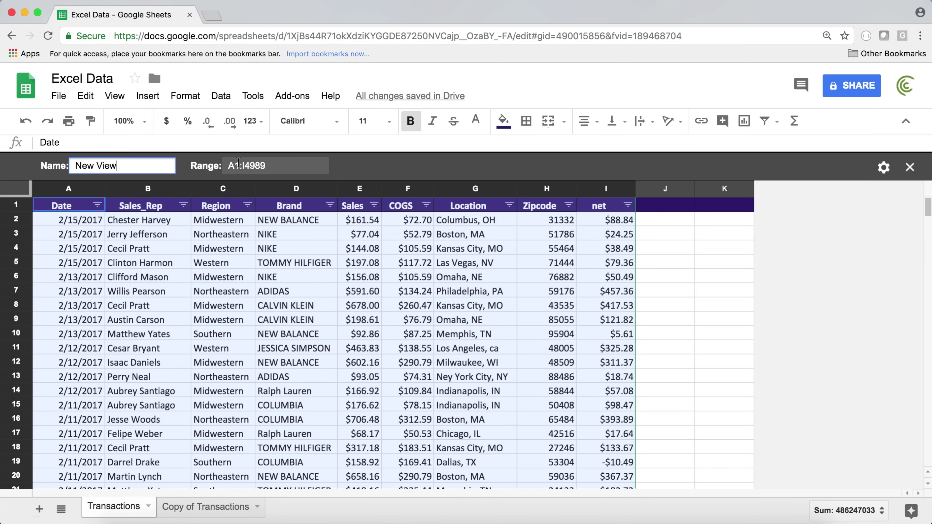
{"action": "type", "text": "New View"}
{"action": "left_click", "coordinate": [272, 167]}
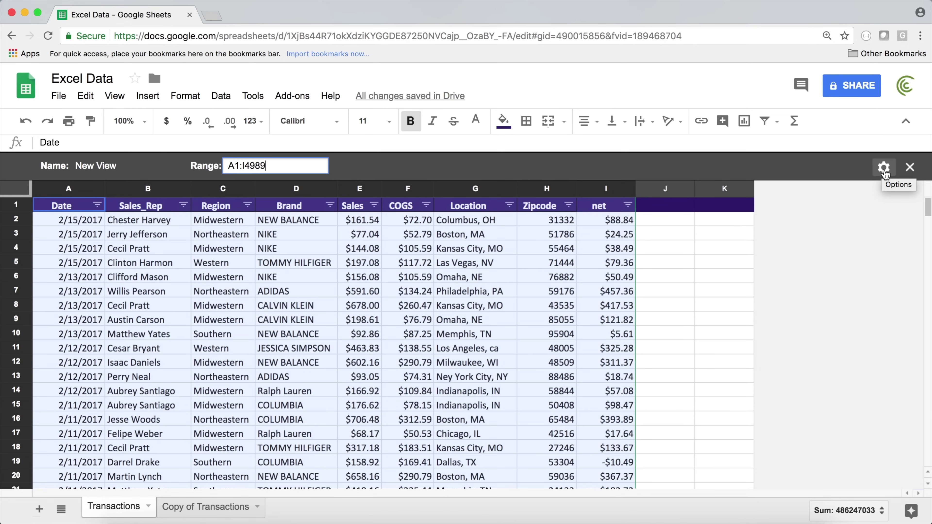
Check the view's options without changing anything, then close the filter view.
{"action": "left_click", "coordinate": [884, 169]}
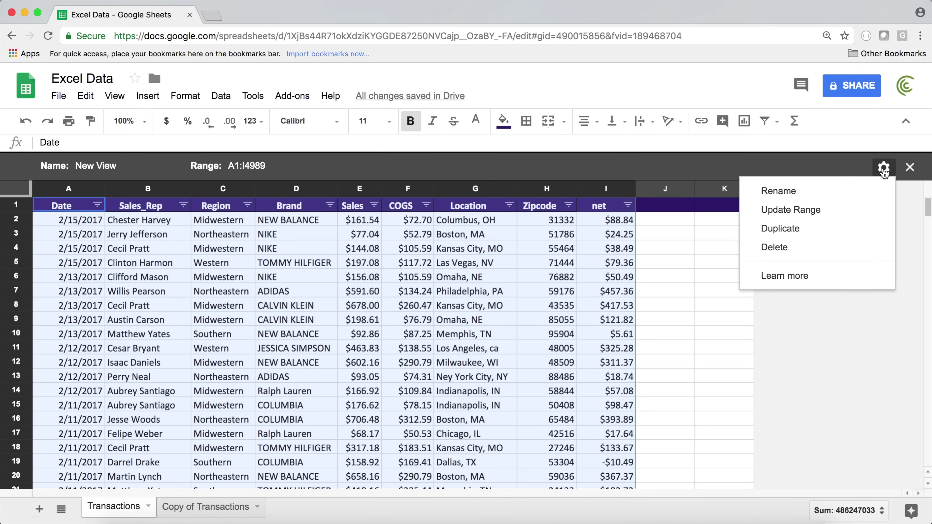
{"action": "left_click", "coordinate": [884, 169]}
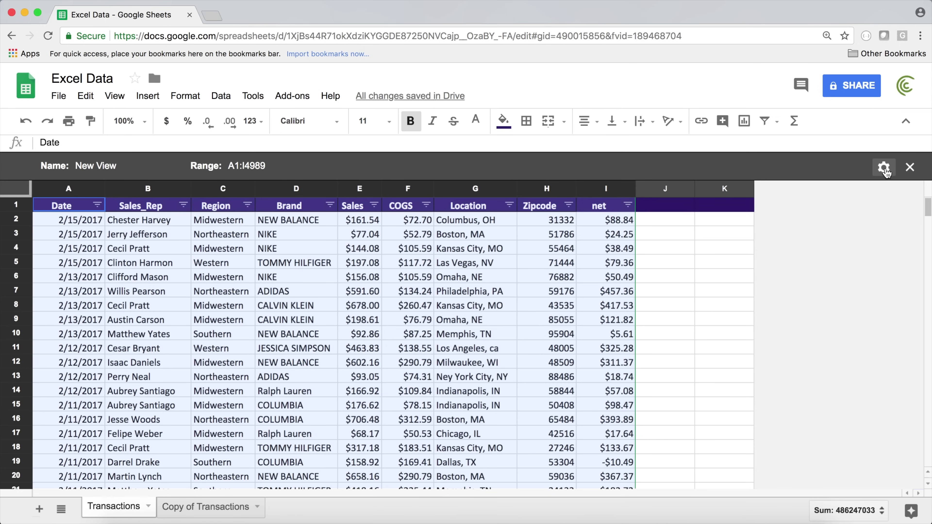
{"action": "left_click", "coordinate": [910, 169]}
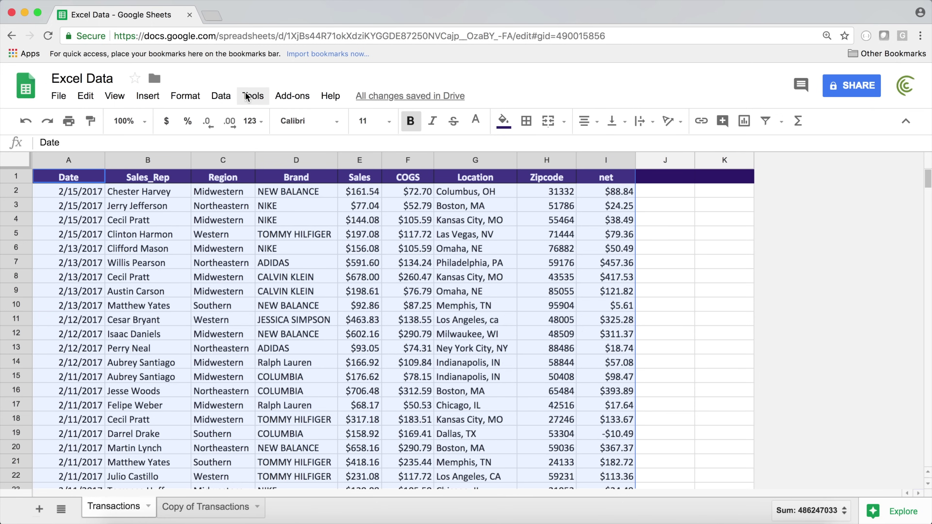
Reopen New View and filter the Region column to Midwestern only.
{"action": "left_click", "coordinate": [232, 99]}
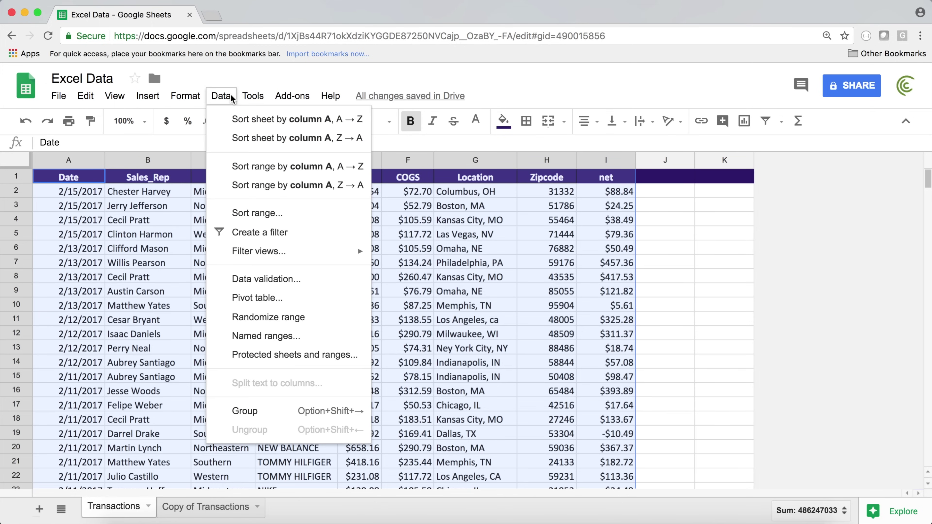
{"action": "mouse_move", "coordinate": [335, 251]}
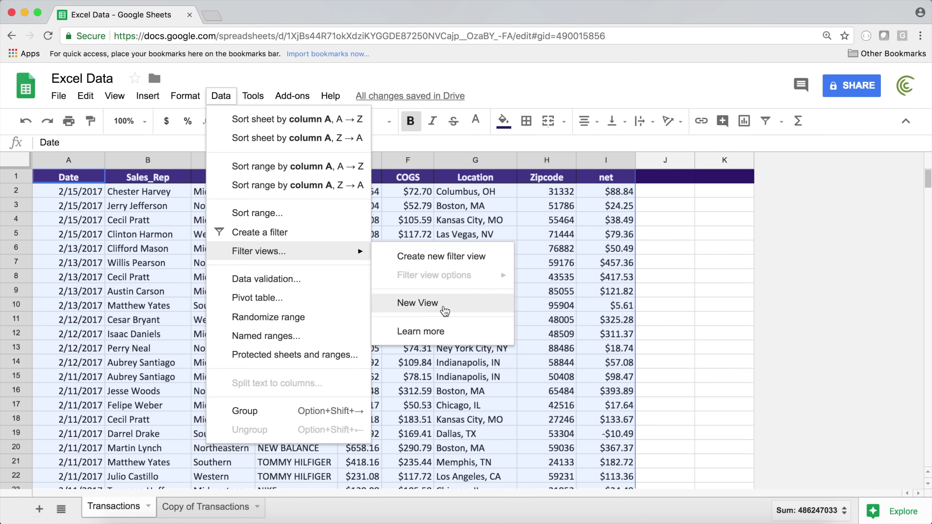
{"action": "left_click", "coordinate": [444, 309]}
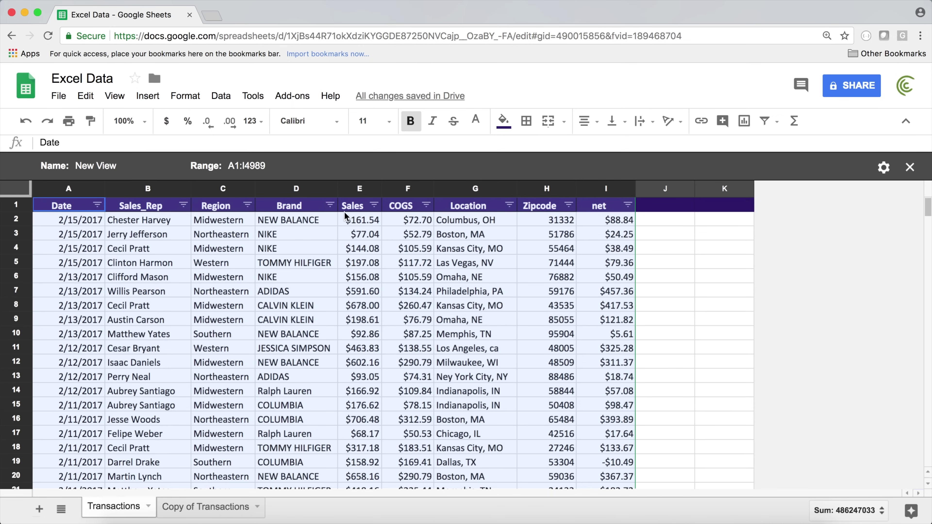
{"action": "left_click", "coordinate": [248, 205]}
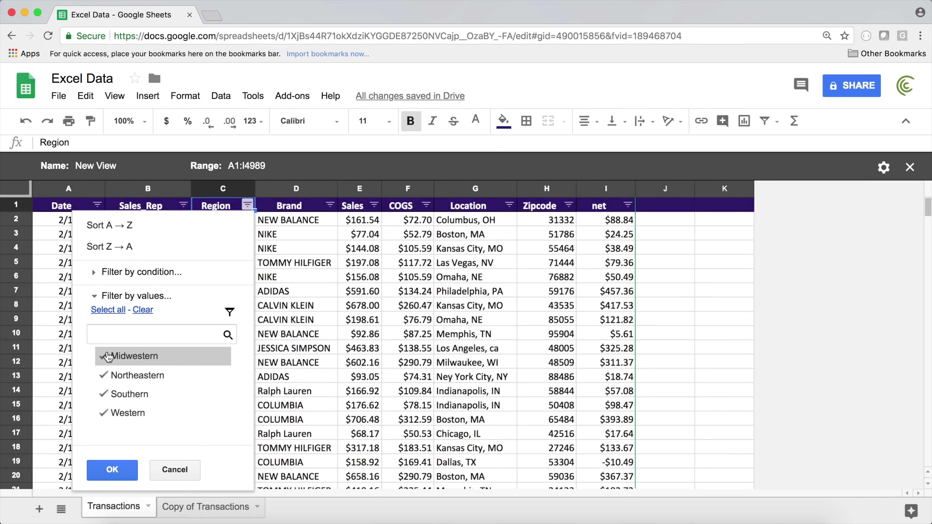
{"action": "left_click", "coordinate": [143, 310]}
{"action": "left_click", "coordinate": [103, 356]}
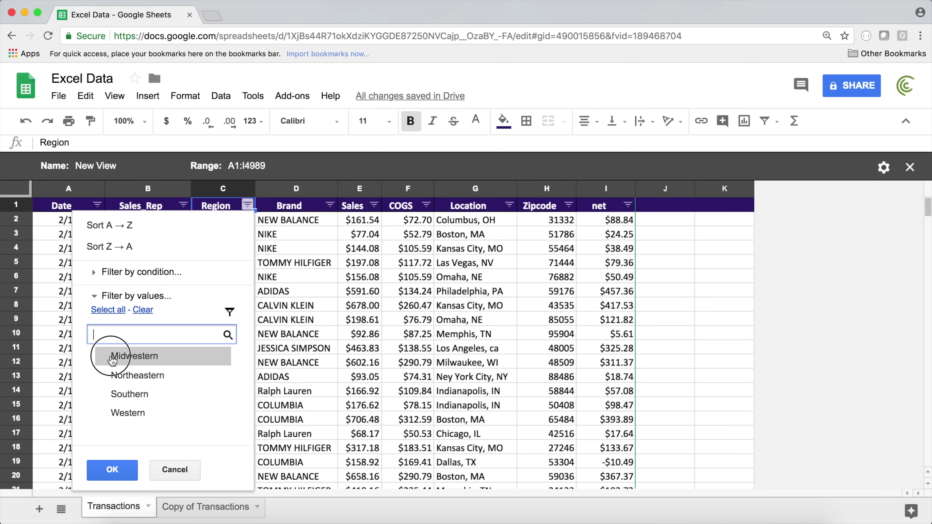
{"action": "left_click", "coordinate": [117, 473]}
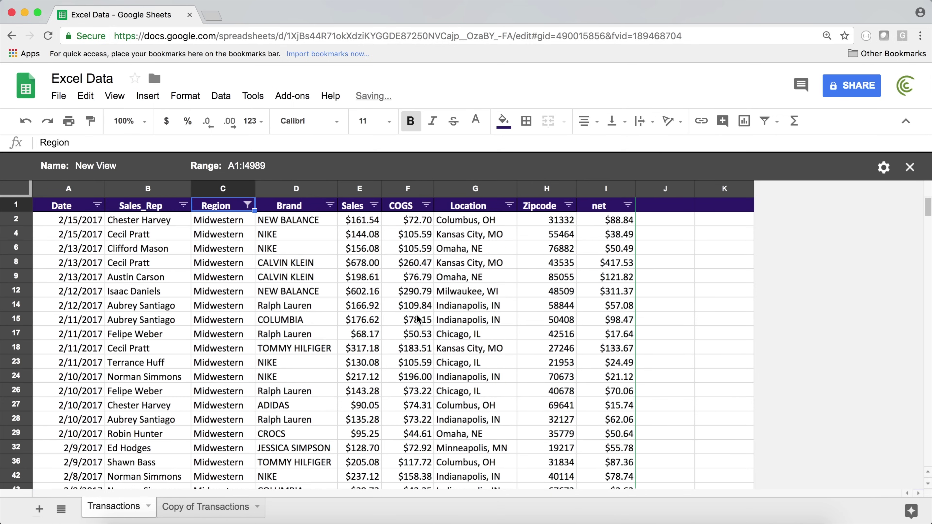
Filter the Sales_Rep column to a single sales rep and select cell G314.
{"action": "left_click", "coordinate": [98, 205]}
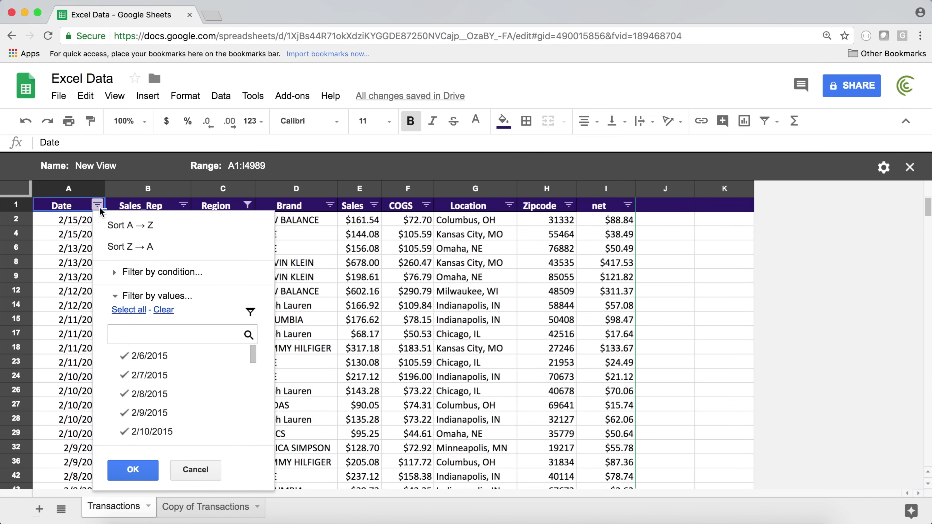
{"action": "left_click", "coordinate": [154, 209]}
{"action": "left_click", "coordinate": [183, 204]}
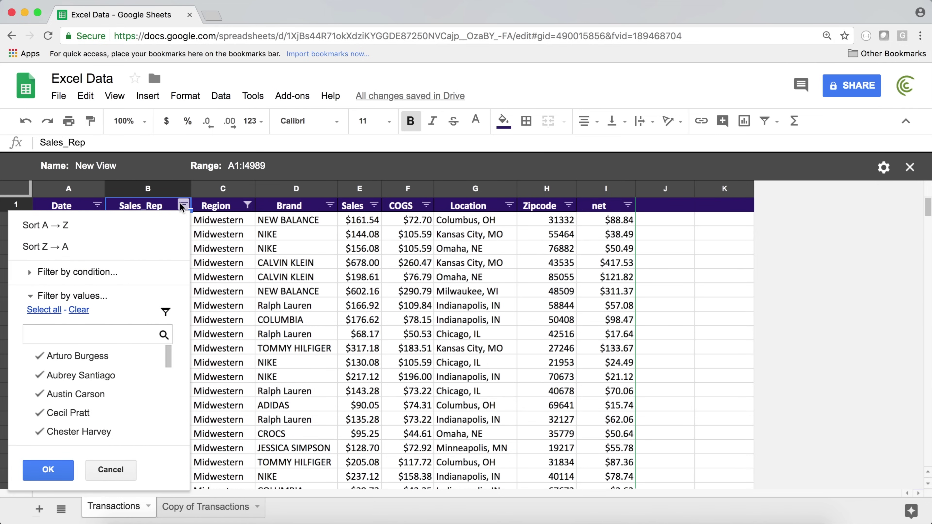
{"action": "left_click", "coordinate": [78, 310]}
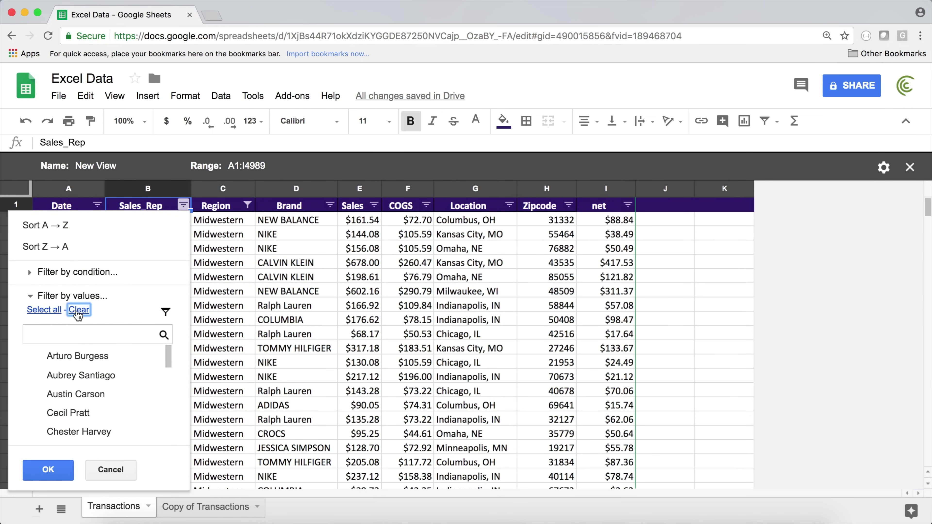
{"action": "left_click", "coordinate": [39, 395]}
{"action": "left_click", "coordinate": [62, 471]}
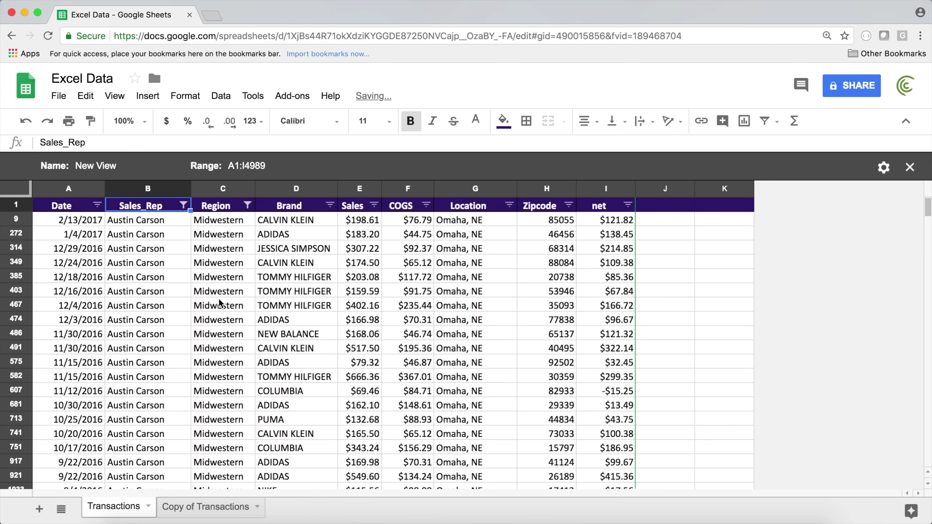
{"action": "left_click", "coordinate": [465, 250]}
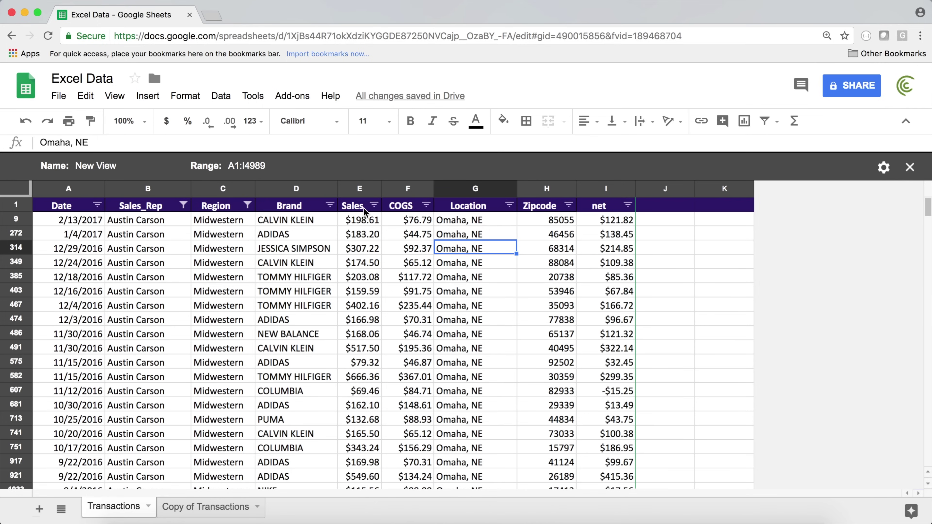
Sort by Sales Z→A, rename the view 'Midwestern Austin', and close it.
{"action": "left_click", "coordinate": [374, 205]}
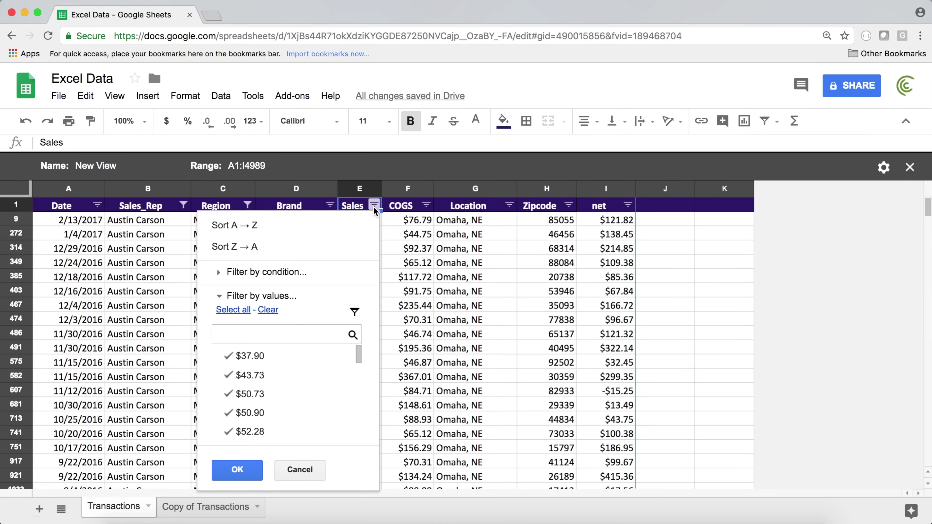
{"action": "left_click", "coordinate": [278, 250]}
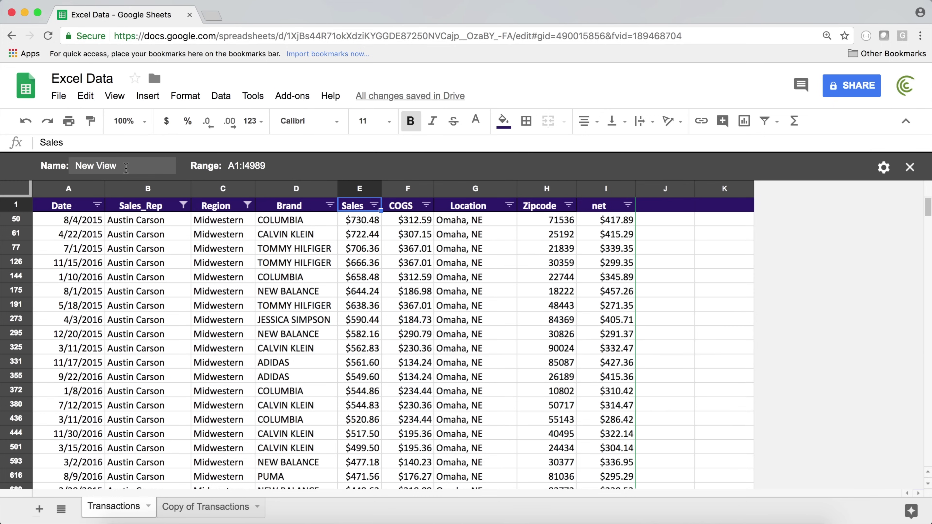
{"action": "left_click_drag", "start_coordinate": [126, 168], "coordinate": [55, 166]}
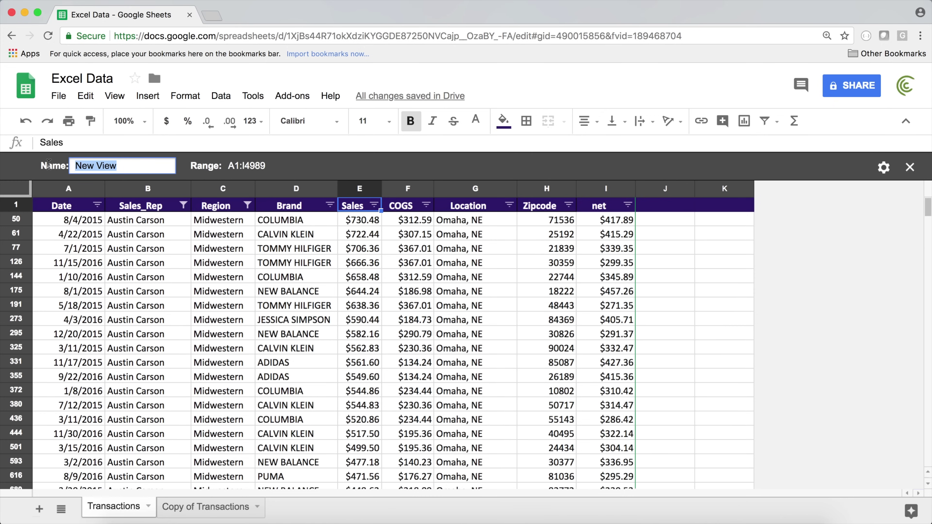
{"action": "type", "text": "Midwestern austin"}
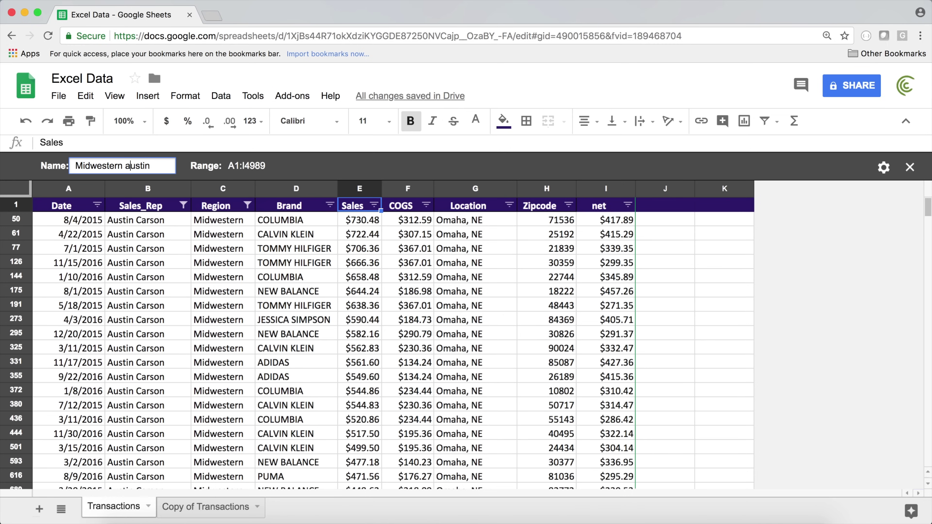
{"action": "key", "text": "BackSpace"}
{"action": "type", "text": "A"}
{"action": "key", "text": "Return"}
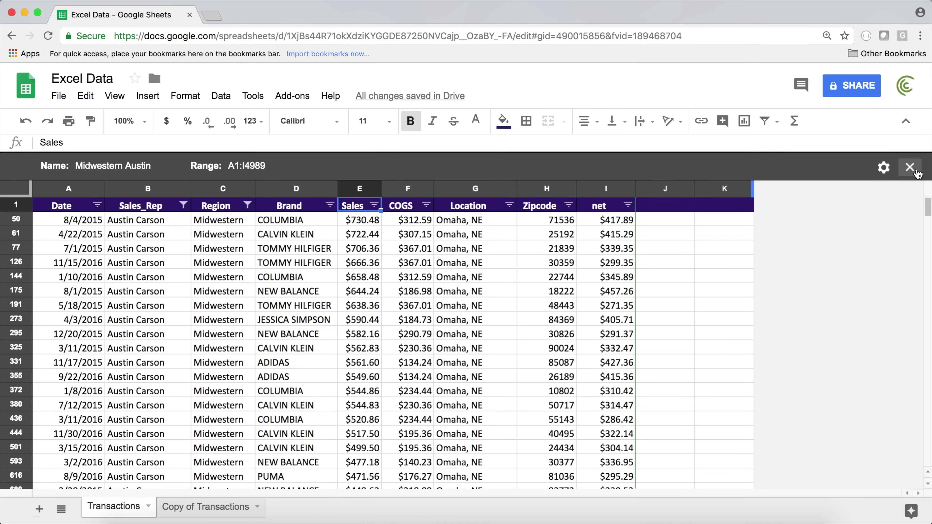
{"action": "left_click", "coordinate": [910, 167]}
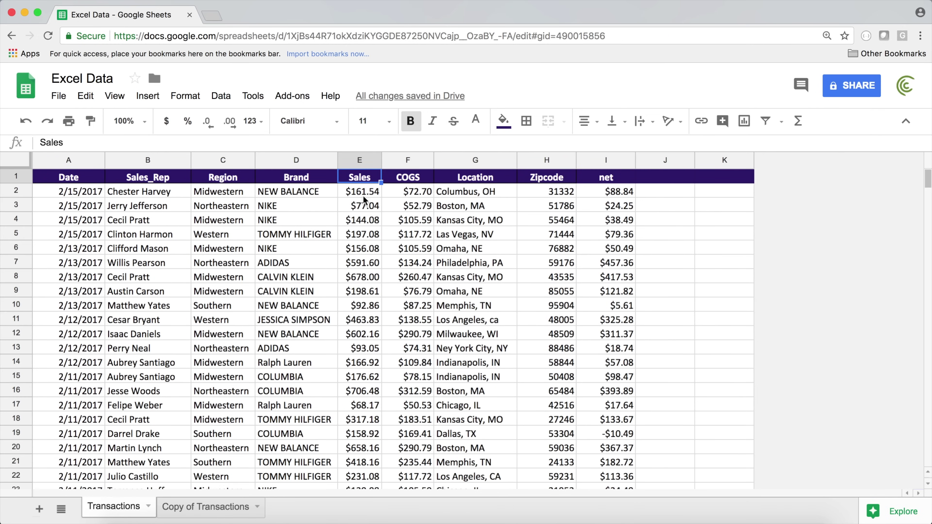
Select the Sales values in rows 2–15 and Brand header D1, then bring up Data options.
{"action": "left_click_drag", "start_coordinate": [363, 192], "coordinate": [369, 376]}
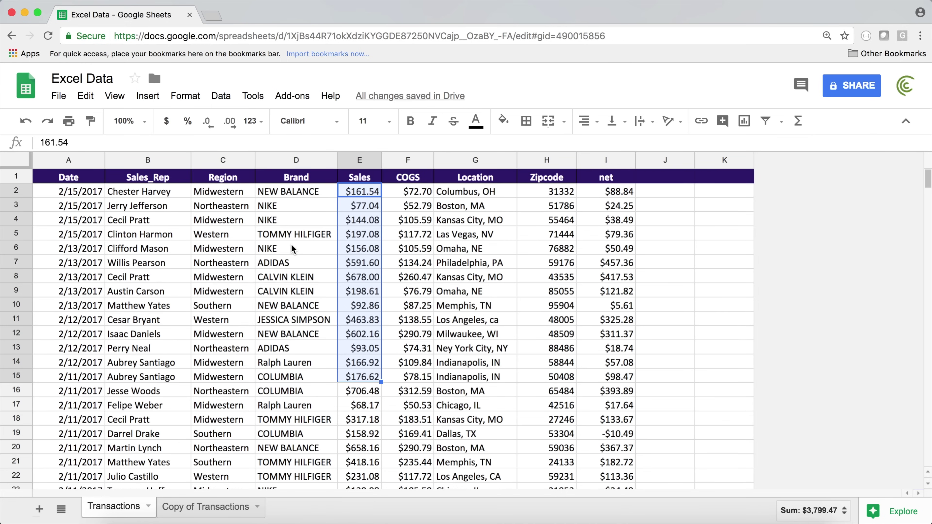
{"action": "left_click", "coordinate": [299, 178]}
{"action": "left_click", "coordinate": [229, 96]}
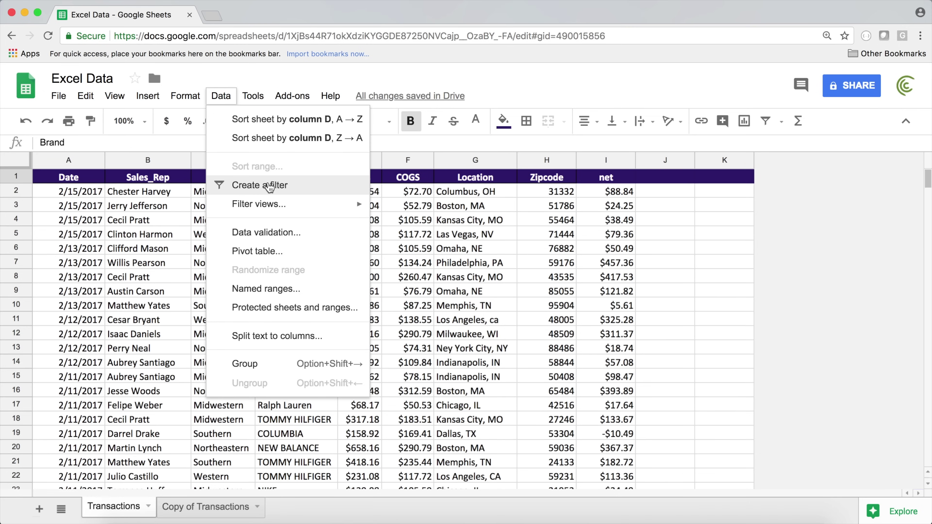
{"action": "left_click", "coordinate": [270, 186]}
{"action": "left_click", "coordinate": [374, 177]}
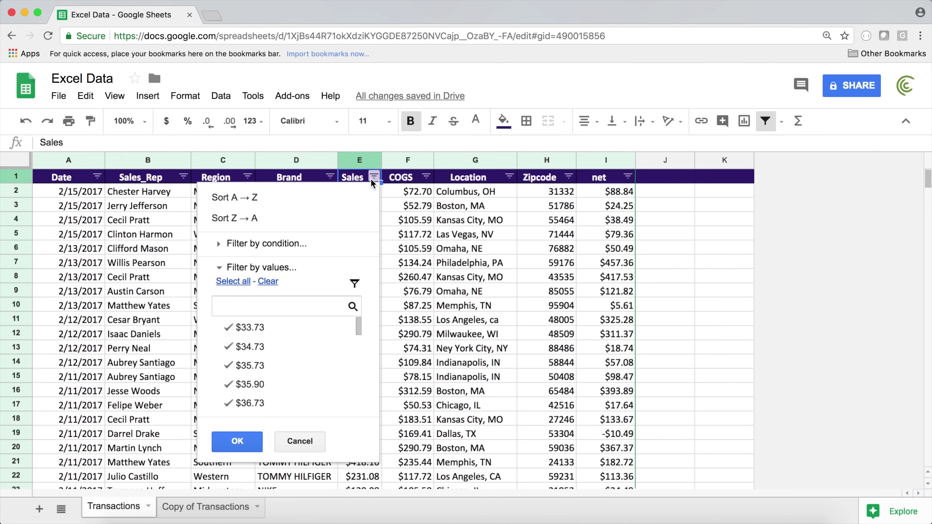
{"action": "left_click", "coordinate": [260, 220]}
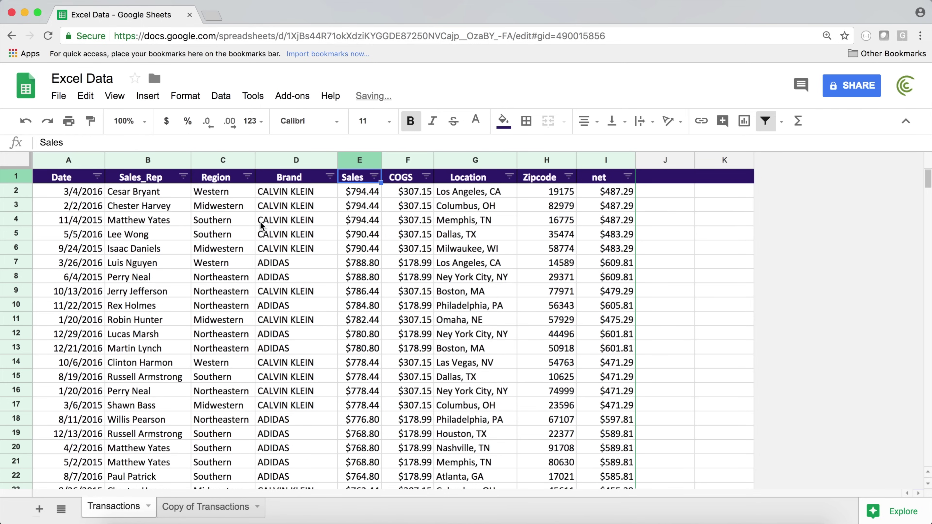
{"action": "left_click", "coordinate": [222, 97]}
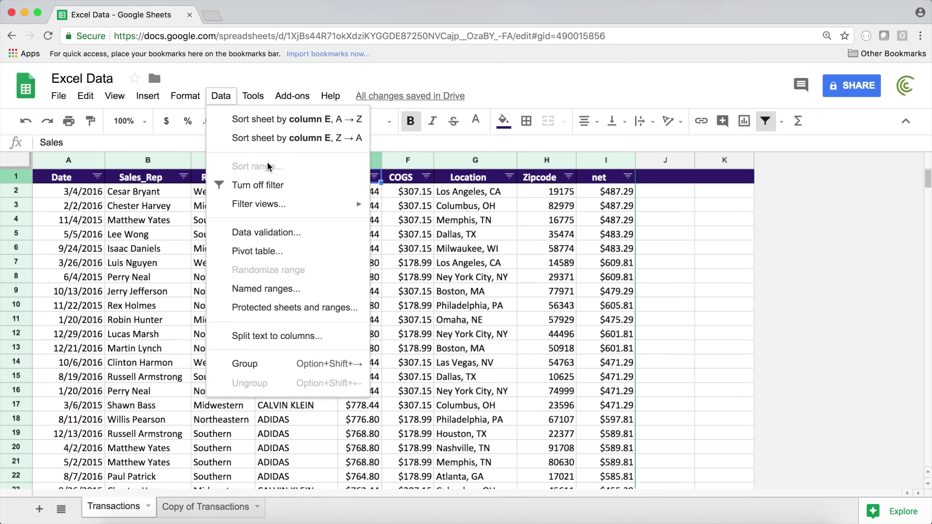
{"action": "left_click", "coordinate": [275, 190]}
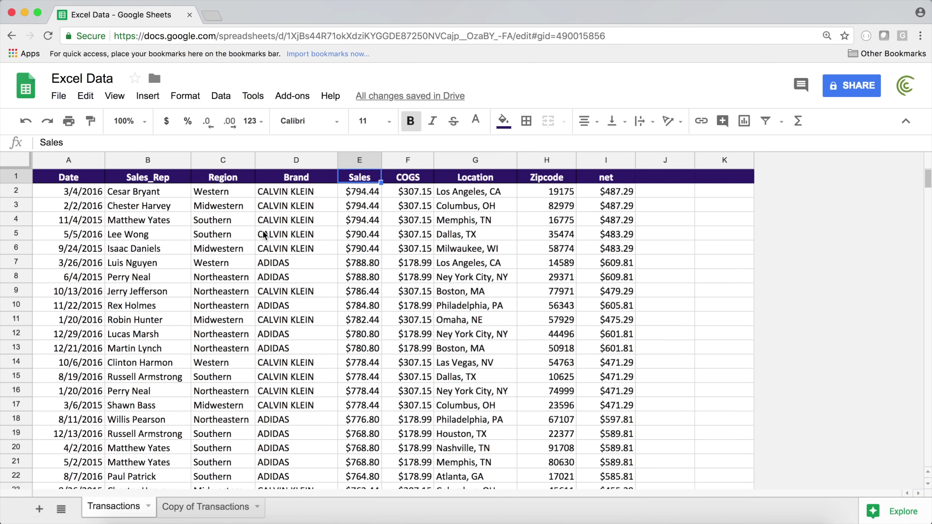
{"action": "left_click", "coordinate": [25, 124]}
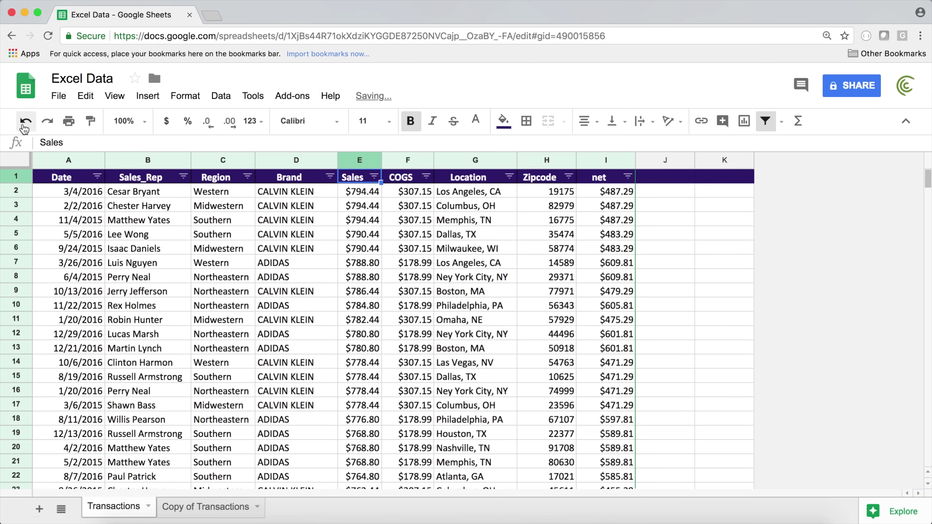
{"action": "left_click", "coordinate": [23, 126]}
{"action": "left_click", "coordinate": [22, 127]}
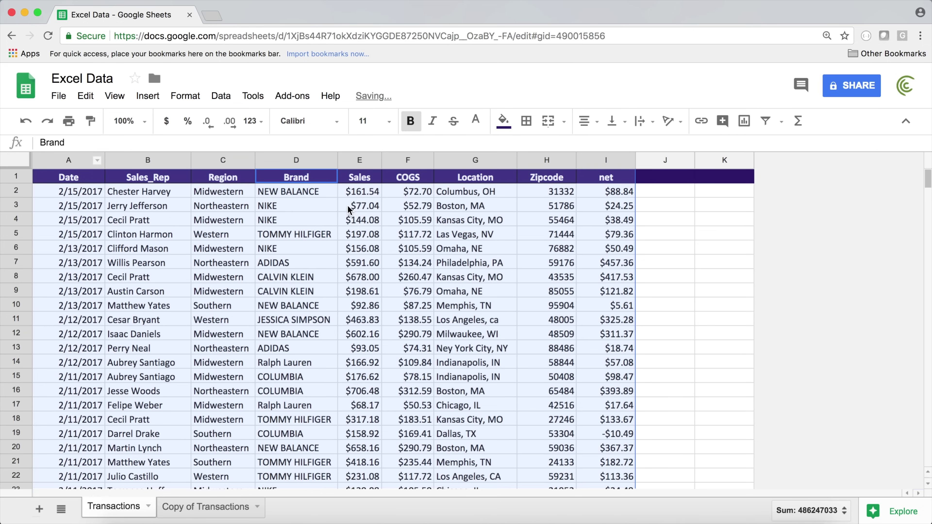
{"action": "left_click", "coordinate": [279, 216]}
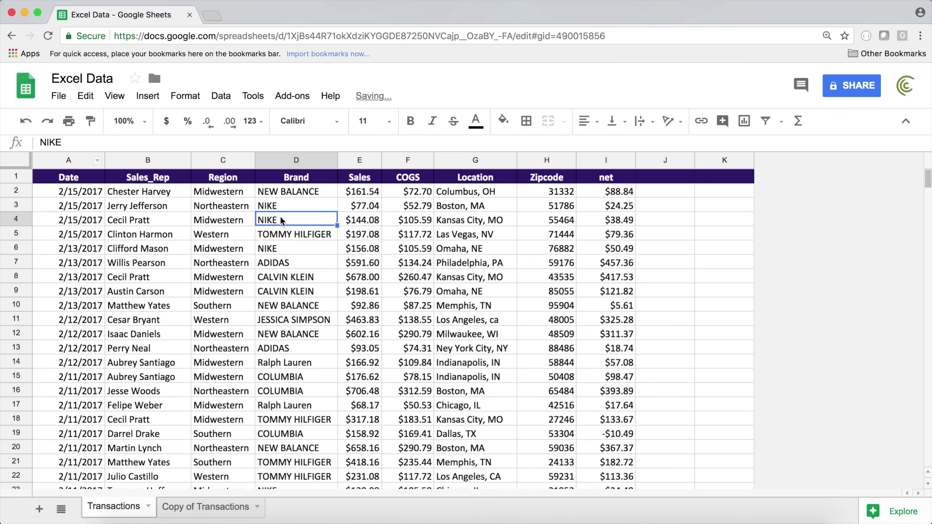
{"action": "left_click", "coordinate": [358, 181]}
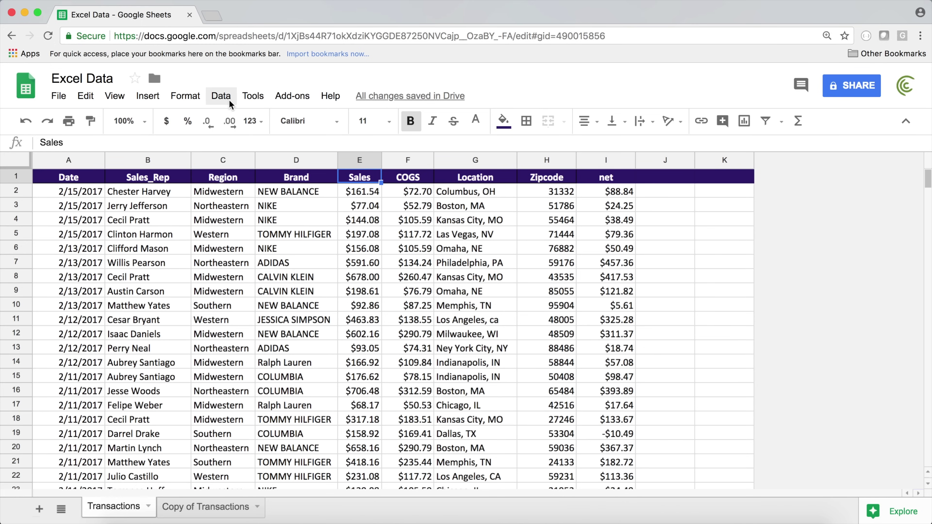
Add a filter to the table and turn it off again.
{"action": "left_click", "coordinate": [221, 96]}
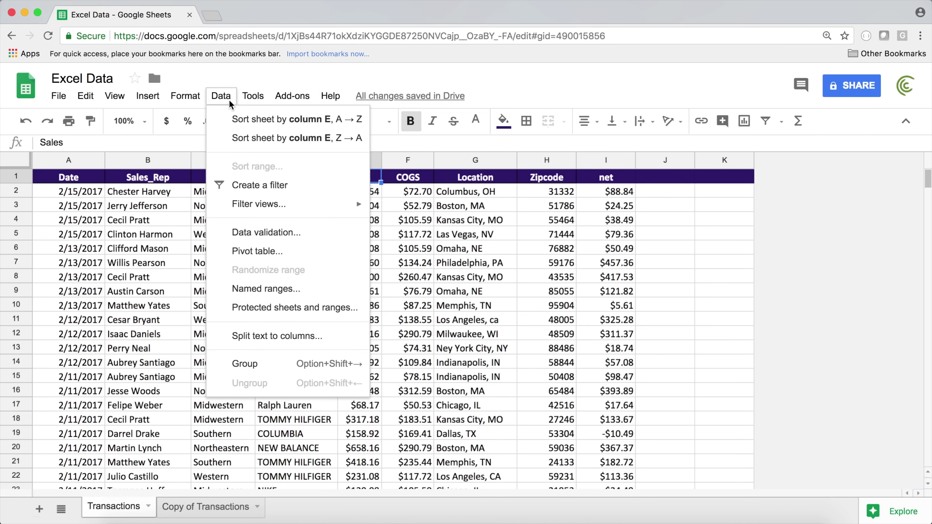
{"action": "left_click", "coordinate": [257, 185]}
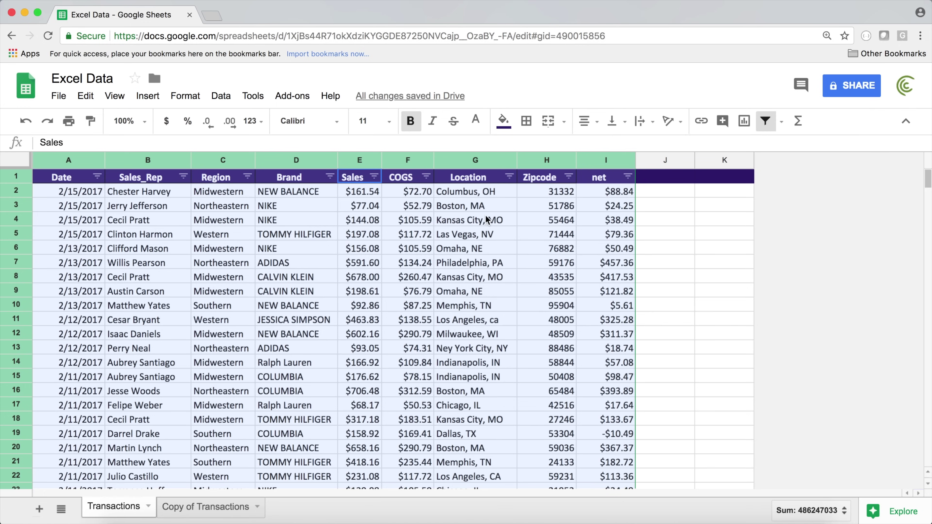
{"action": "left_click", "coordinate": [220, 96]}
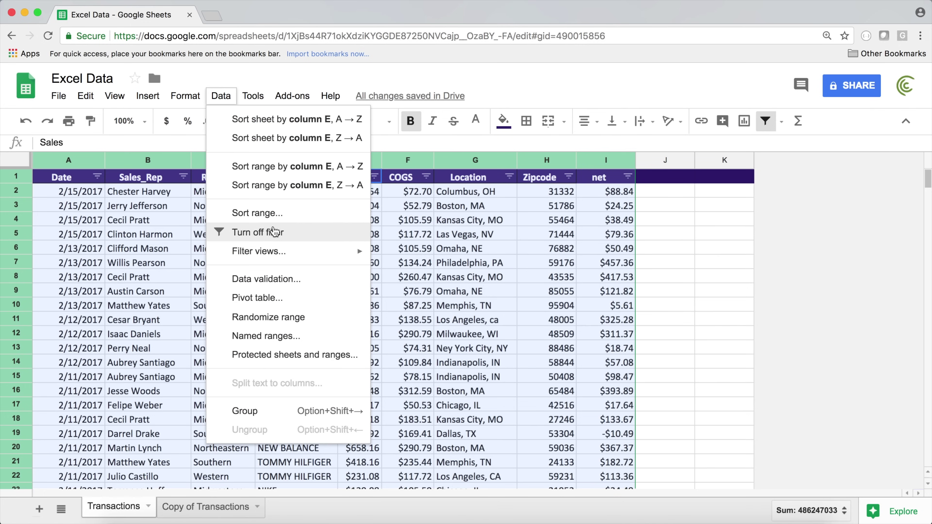
{"action": "left_click", "coordinate": [275, 232]}
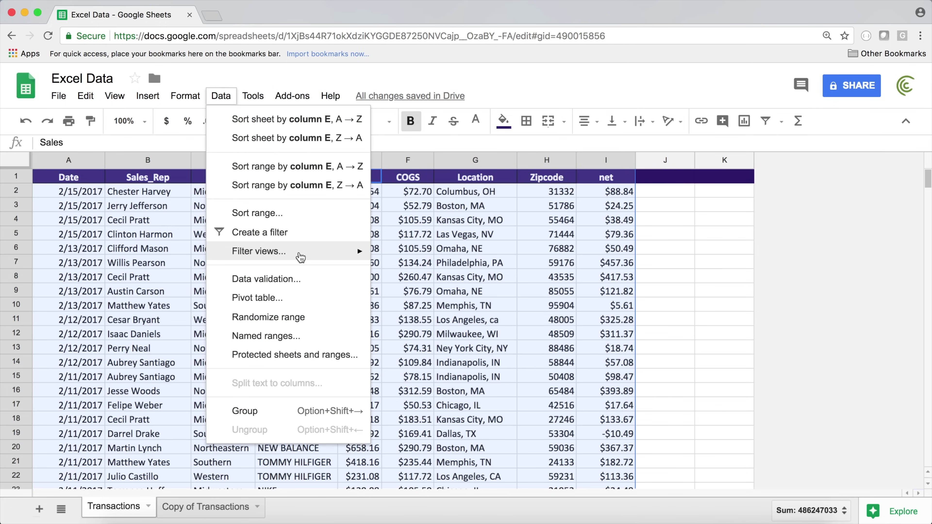
Reopen the Midwestern Austin view and select its rep, region and Sales cells to check the sum.
{"action": "mouse_move", "coordinate": [301, 258]}
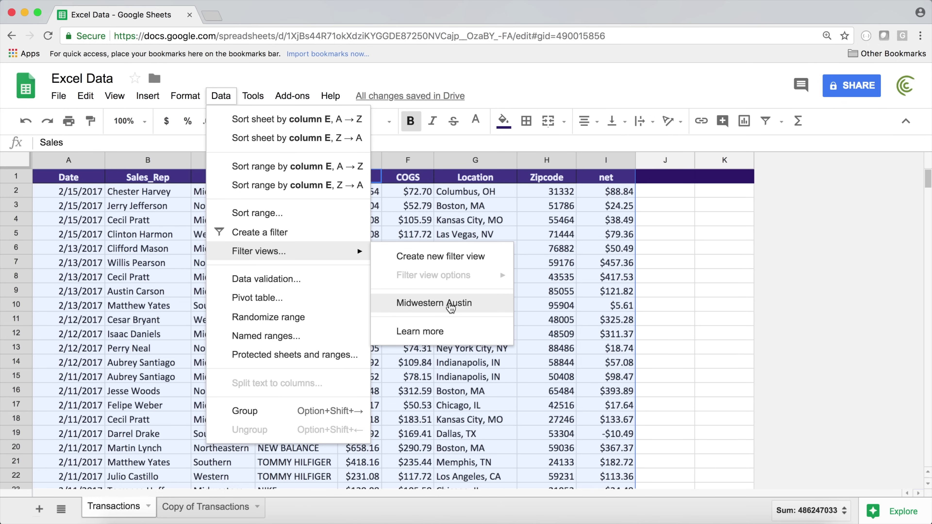
{"action": "left_click", "coordinate": [451, 307]}
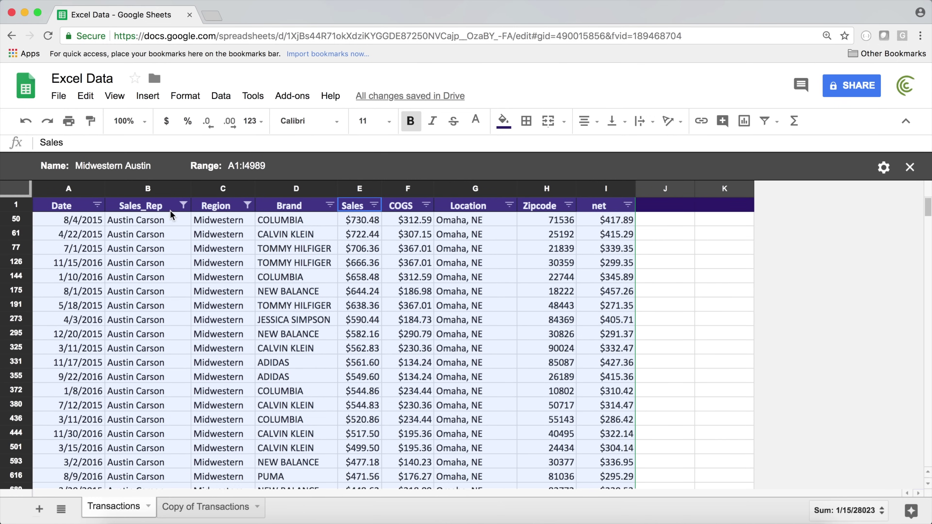
{"action": "left_click_drag", "start_coordinate": [171, 212], "coordinate": [223, 332]}
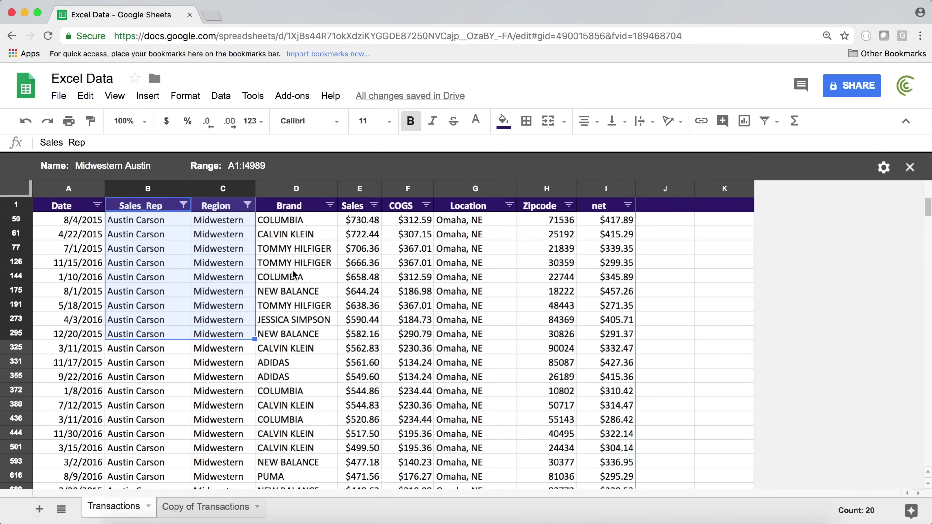
{"action": "left_click_drag", "start_coordinate": [361, 221], "coordinate": [357, 363]}
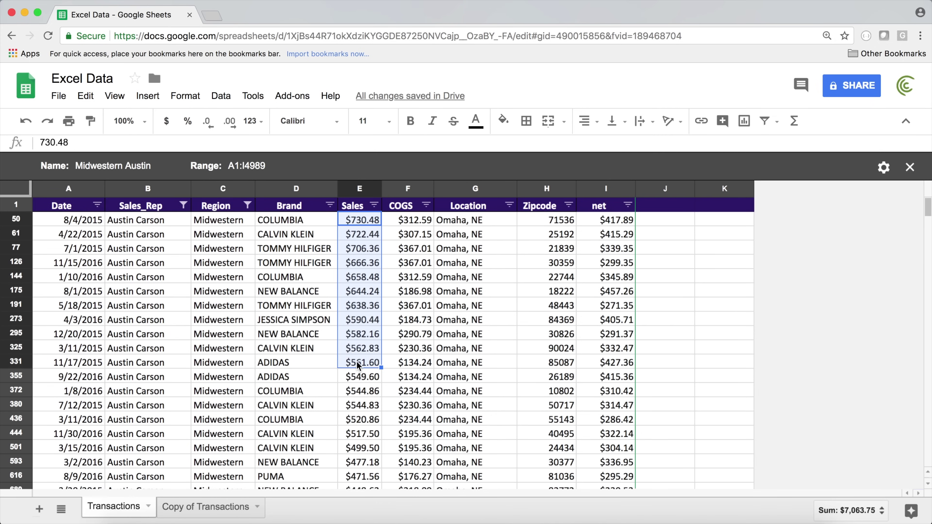
{"action": "left_click", "coordinate": [220, 263]}
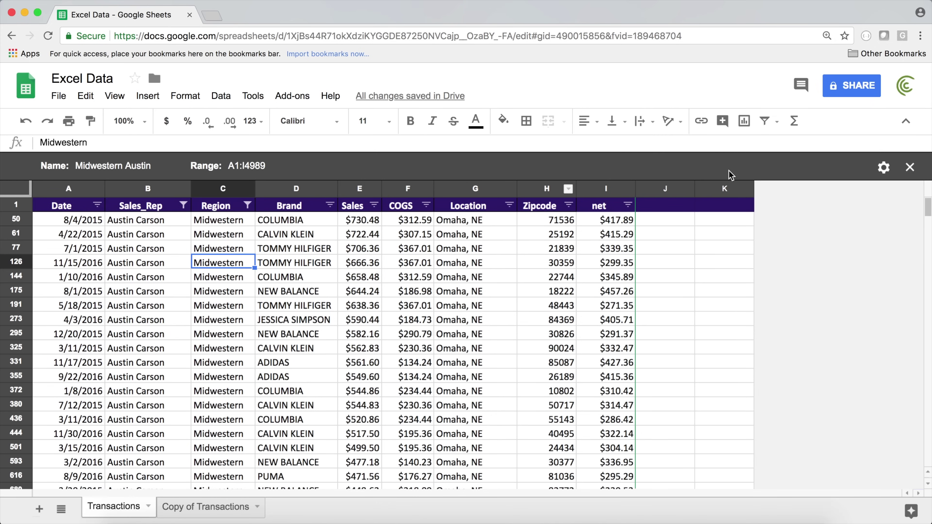
Close Midwestern Austin and start a new filter view.
{"action": "left_click", "coordinate": [911, 167]}
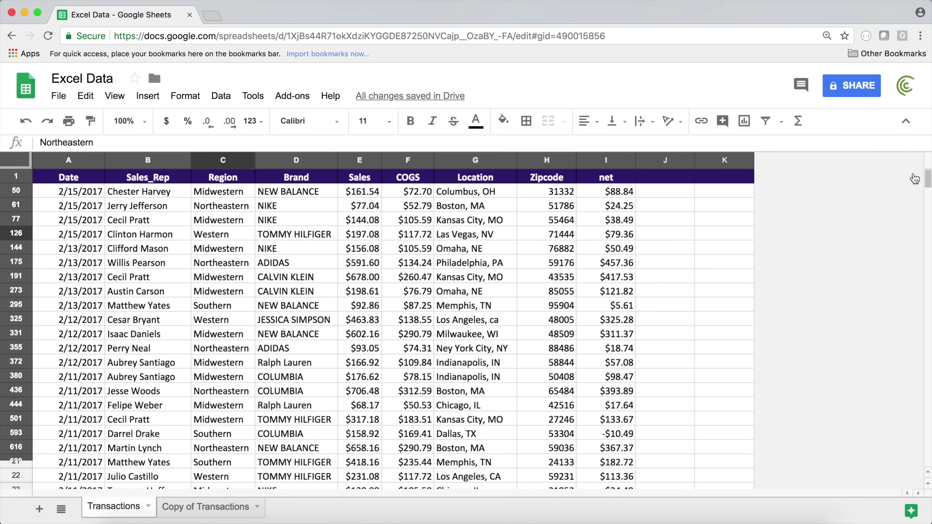
{"action": "left_click", "coordinate": [221, 95]}
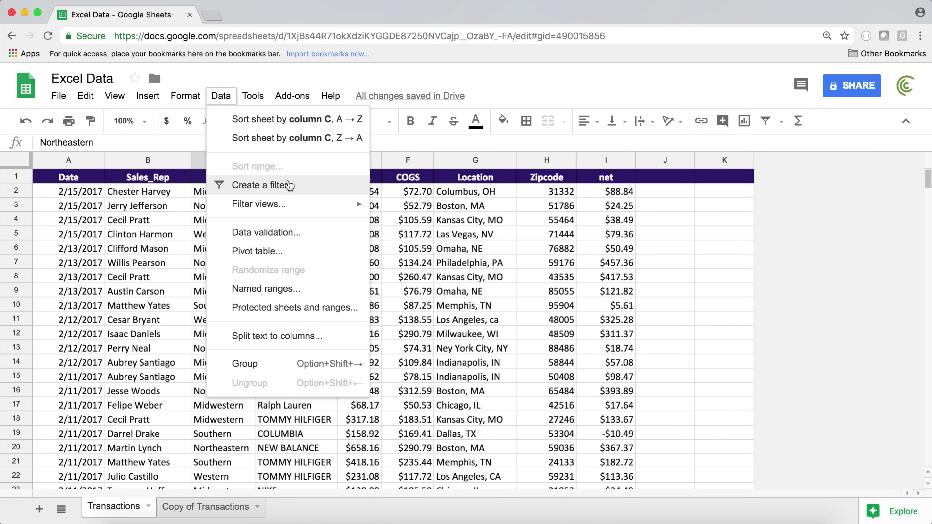
{"action": "mouse_move", "coordinate": [303, 210]}
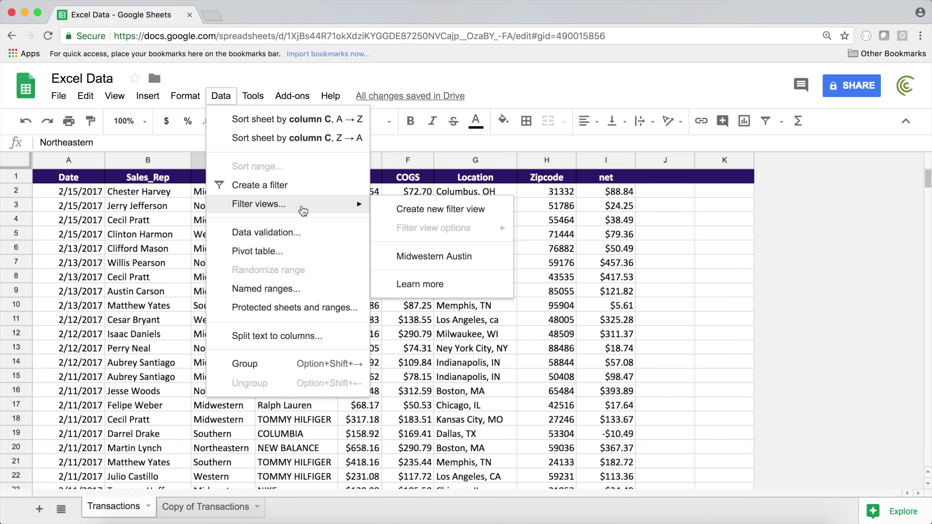
{"action": "left_click", "coordinate": [447, 213]}
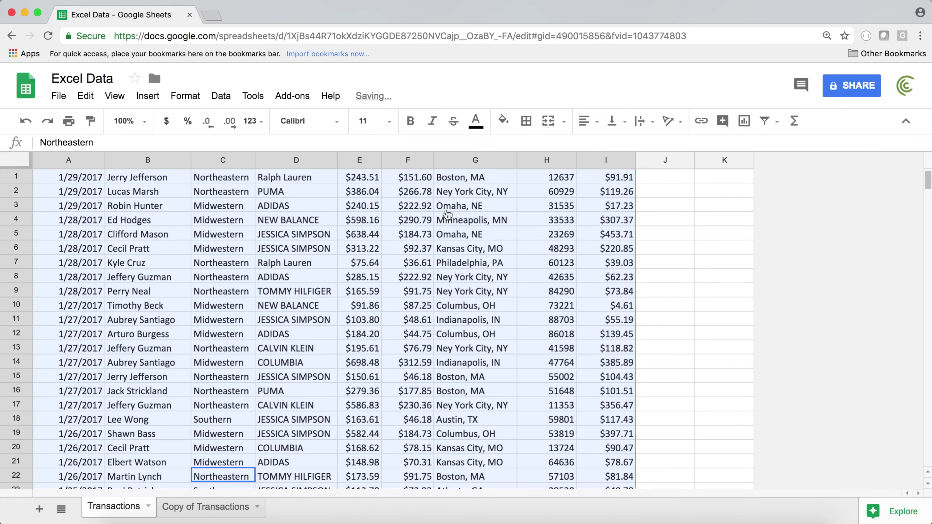
Name the new filter view 'Chicago Sales'.
{"action": "left_click", "coordinate": [110, 167]}
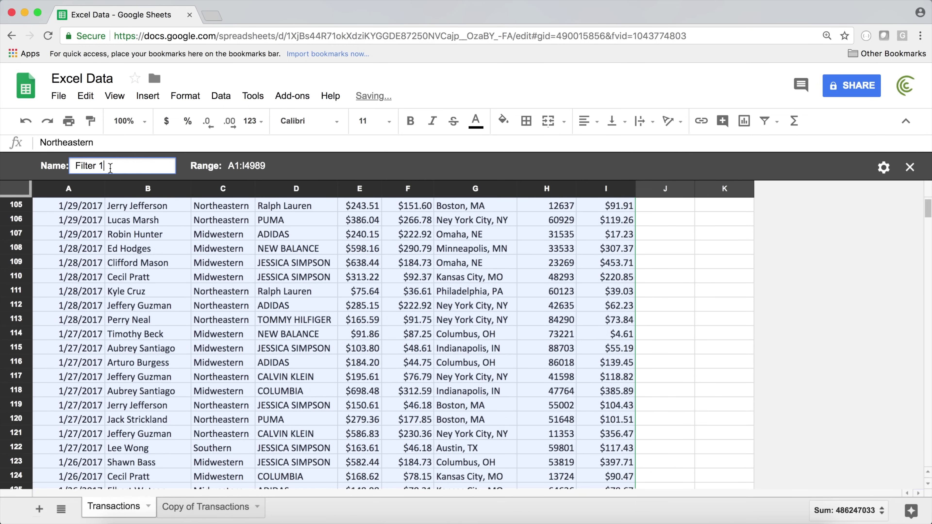
{"action": "key", "text": "ctrl+a"}
{"action": "type", "text": "Chi"}
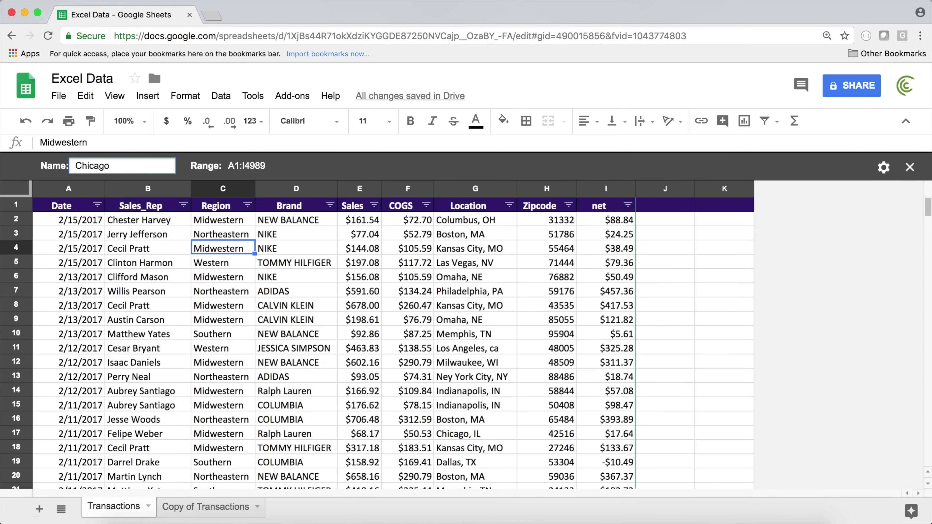
{"action": "key", "text": "Return"}
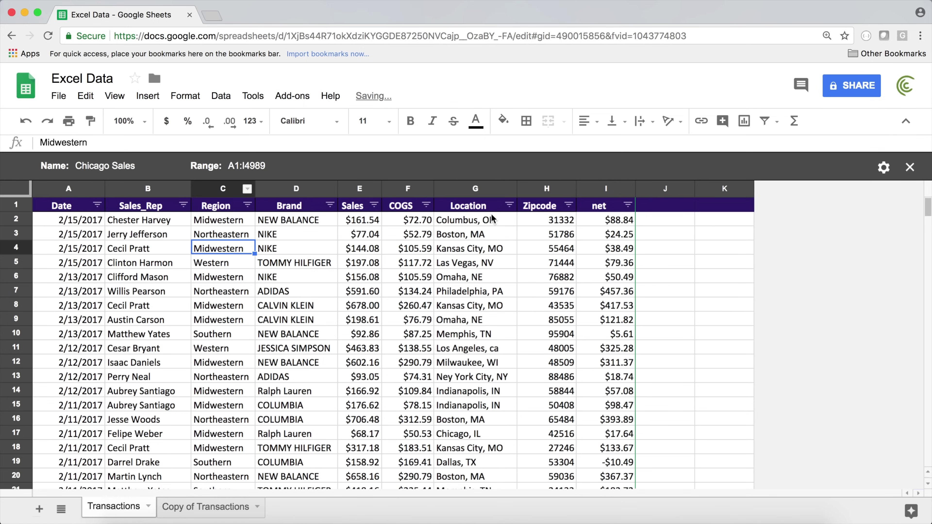
Filter Location to Chicago, IL only and close the view.
{"action": "left_click", "coordinate": [510, 206]}
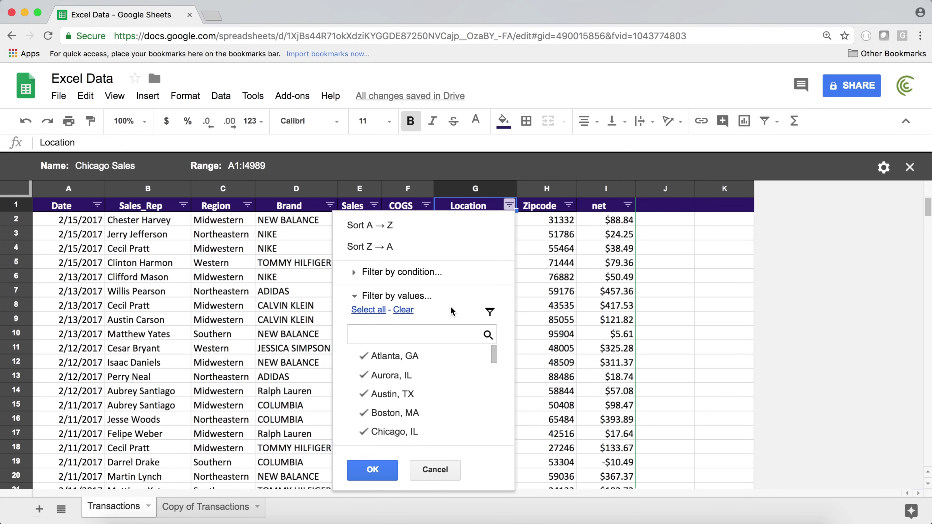
{"action": "left_click", "coordinate": [403, 309]}
{"action": "left_click", "coordinate": [443, 335]}
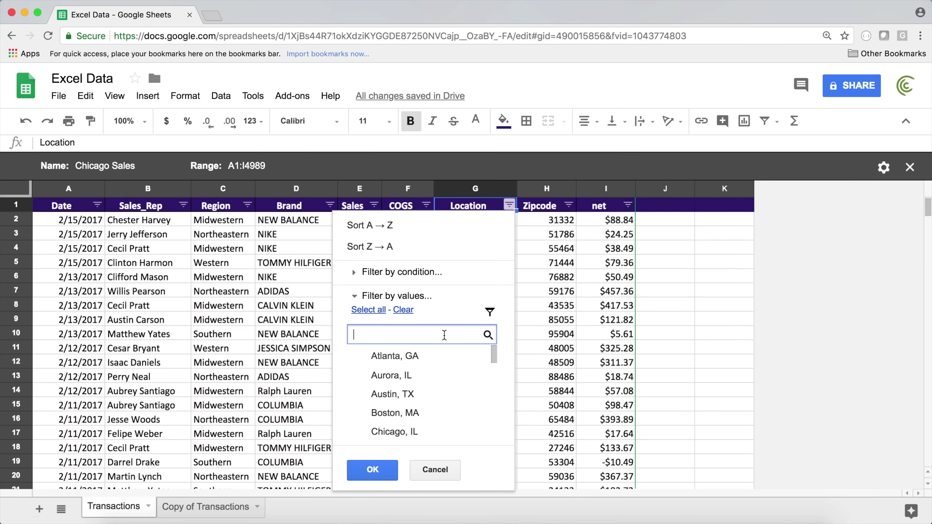
{"action": "left_click", "coordinate": [427, 432]}
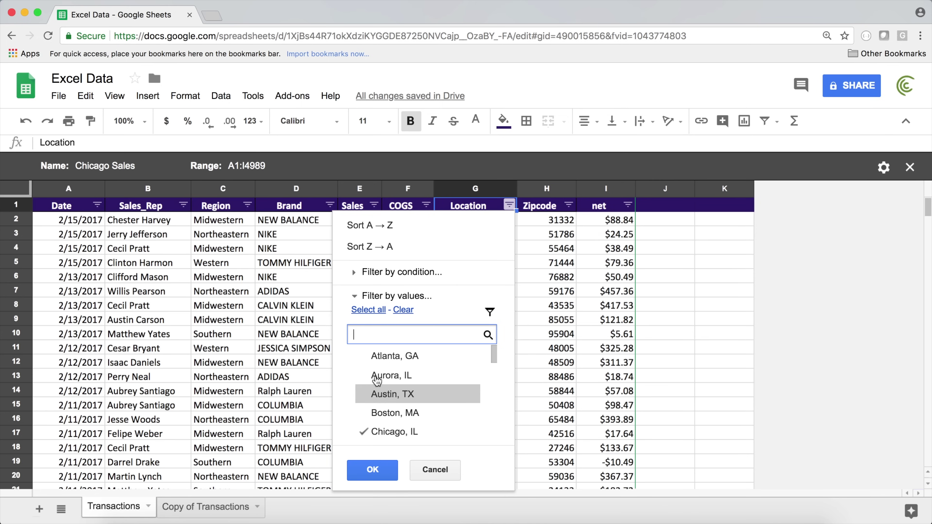
{"action": "left_click", "coordinate": [374, 474]}
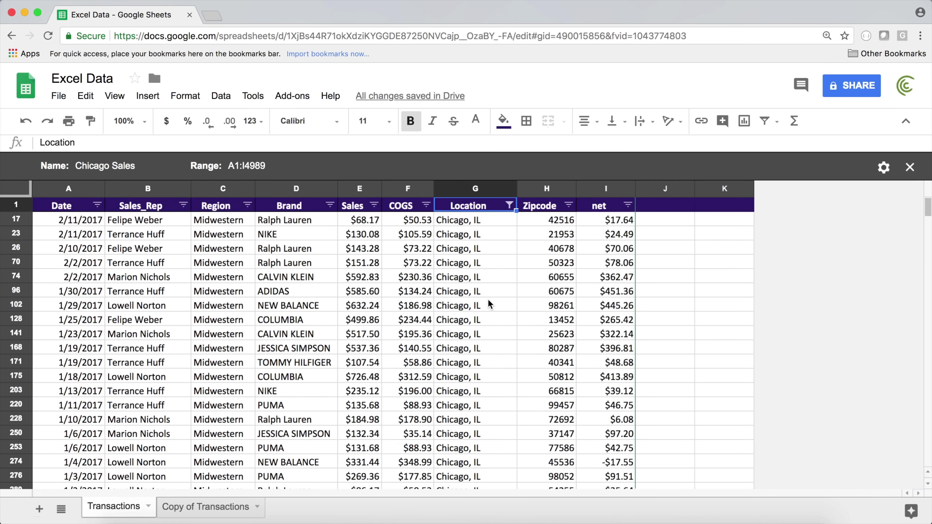
{"action": "left_click", "coordinate": [910, 167]}
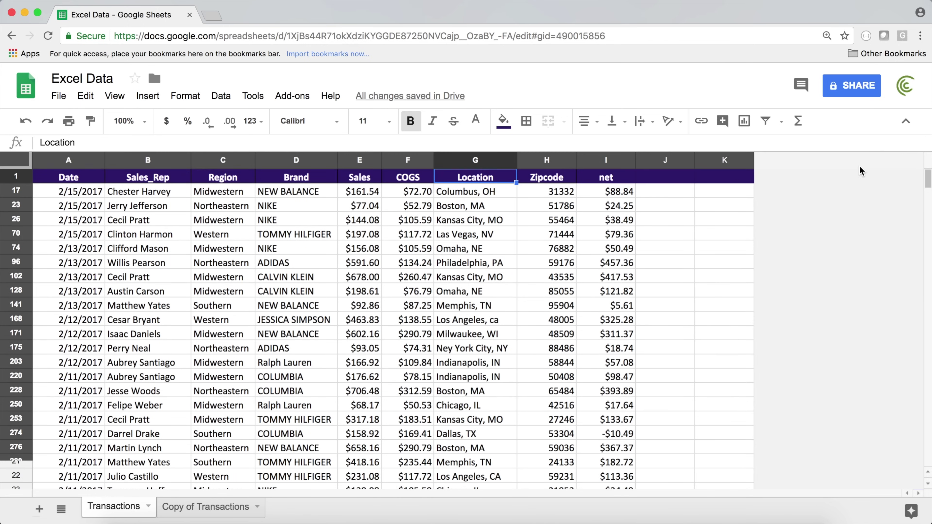
Apply the saved Midwestern Austin filter view, then close it.
{"action": "left_click", "coordinate": [221, 97]}
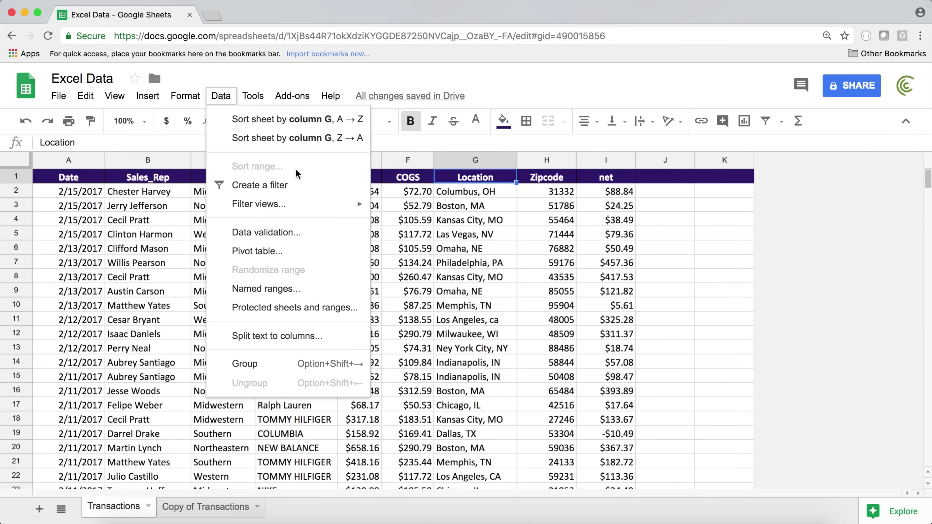
{"action": "mouse_move", "coordinate": [304, 206]}
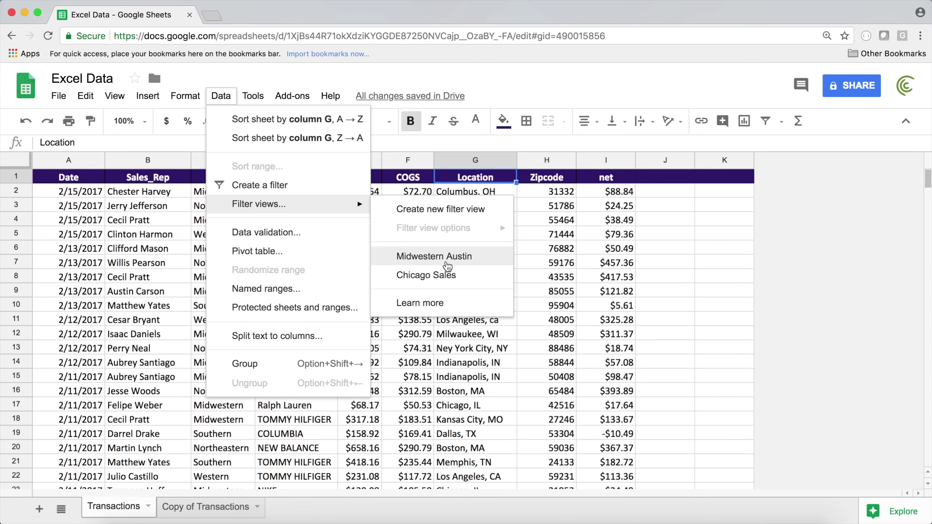
{"action": "left_click", "coordinate": [444, 256]}
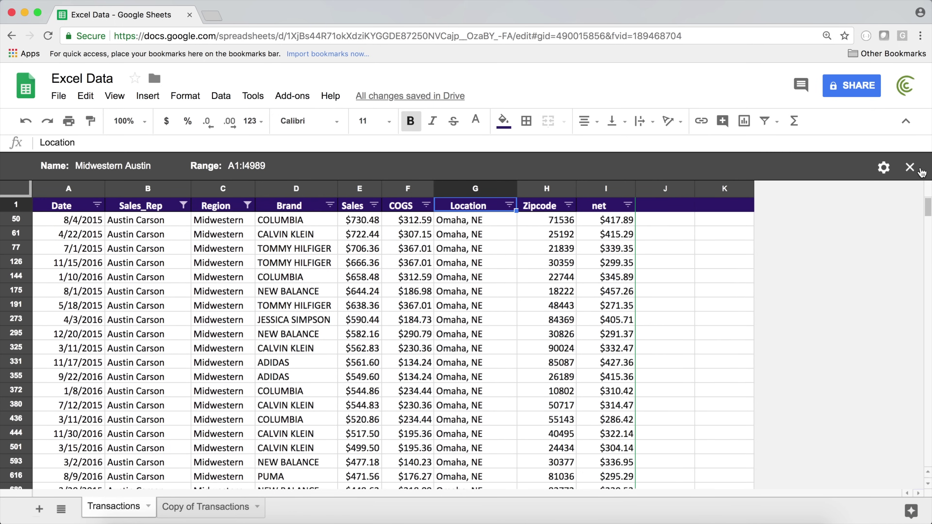
{"action": "left_click", "coordinate": [909, 167]}
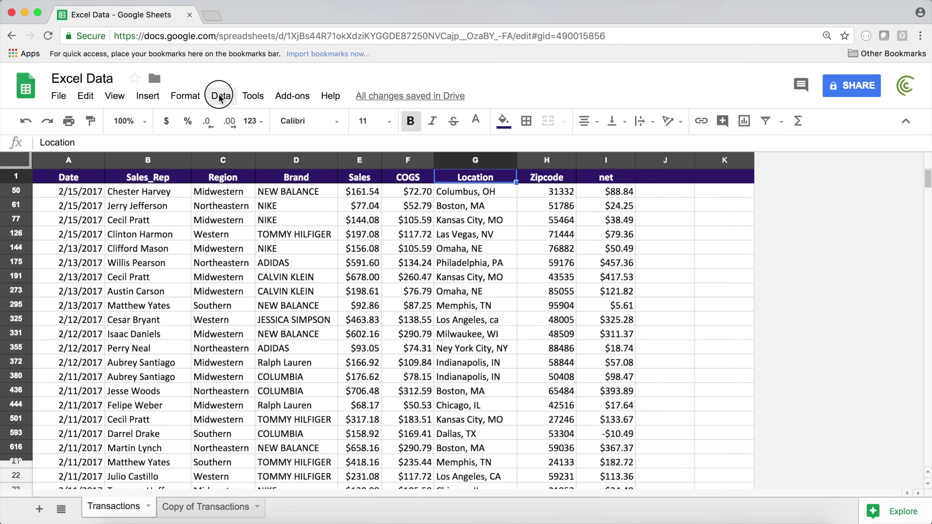
Apply the saved Chicago Sales filter view.
{"action": "left_click", "coordinate": [220, 96]}
{"action": "mouse_move", "coordinate": [305, 206]}
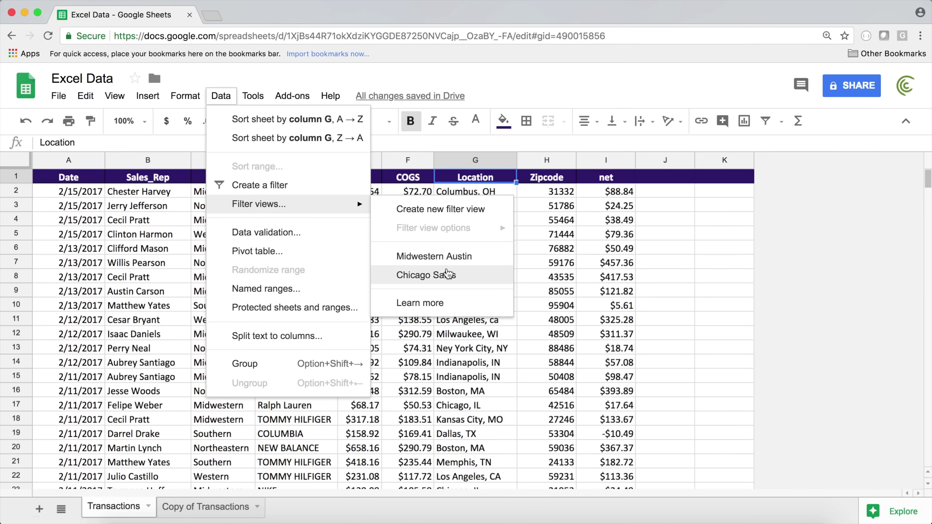
{"action": "left_click", "coordinate": [445, 274]}
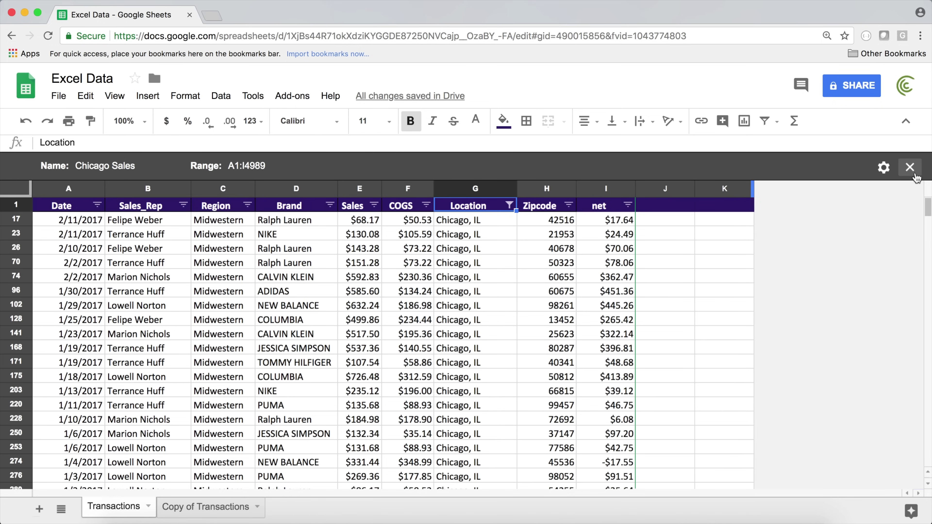
{"action": "left_click", "coordinate": [97, 205]}
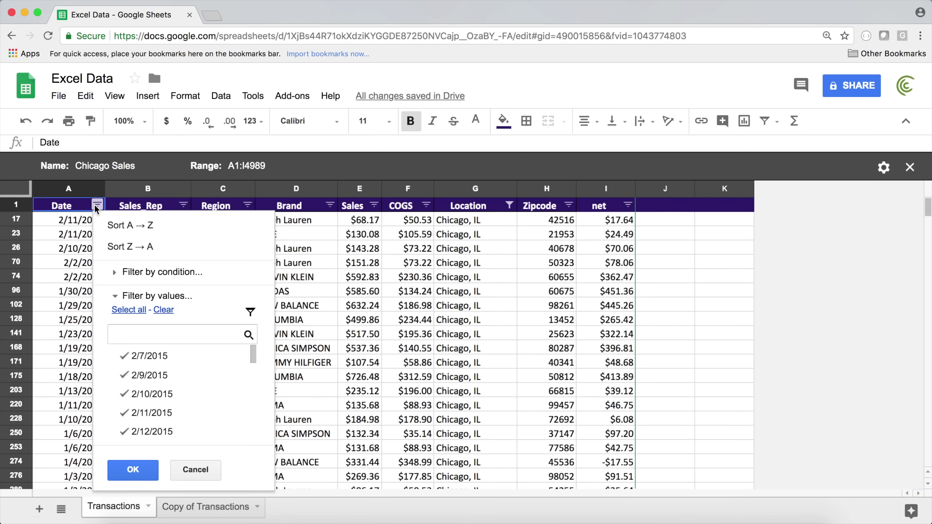
Begin a custom-formula condition on Date, then abandon it without applying.
{"action": "left_click", "coordinate": [167, 270]}
{"action": "left_click", "coordinate": [140, 300]}
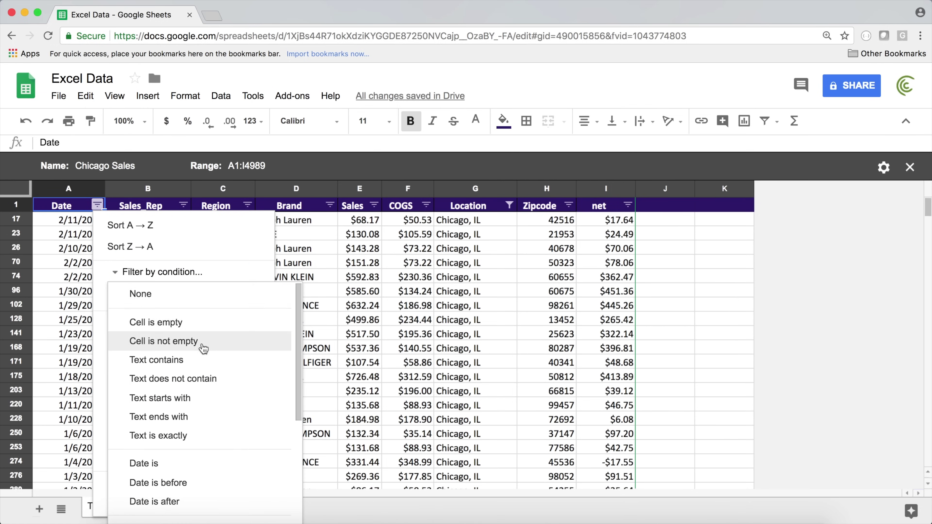
{"action": "scroll", "coordinate": [204, 348], "scroll_direction": "down", "scroll_amount": 5}
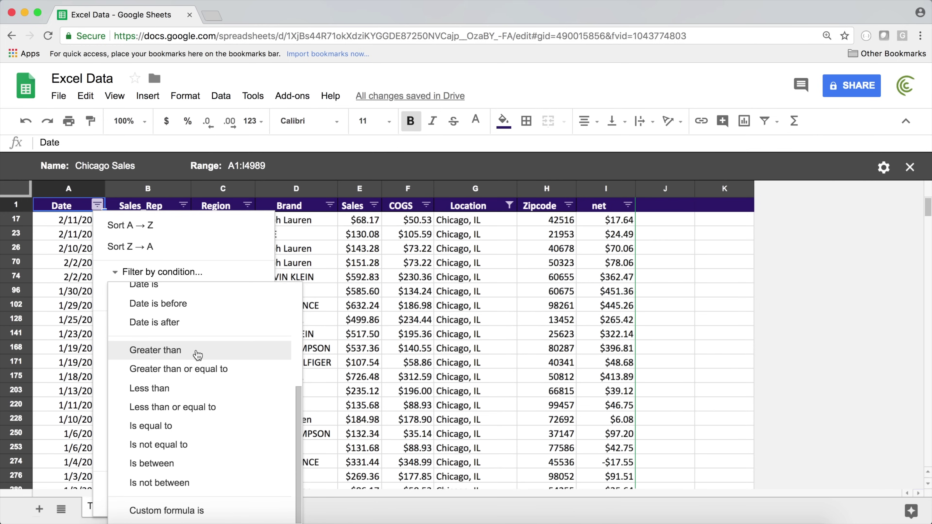
{"action": "left_click", "coordinate": [204, 514]}
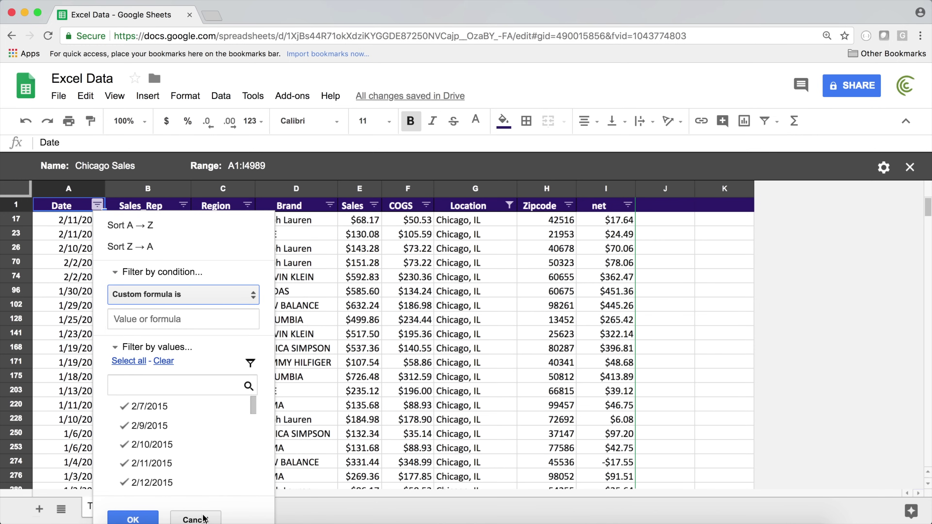
{"action": "left_click", "coordinate": [157, 319]}
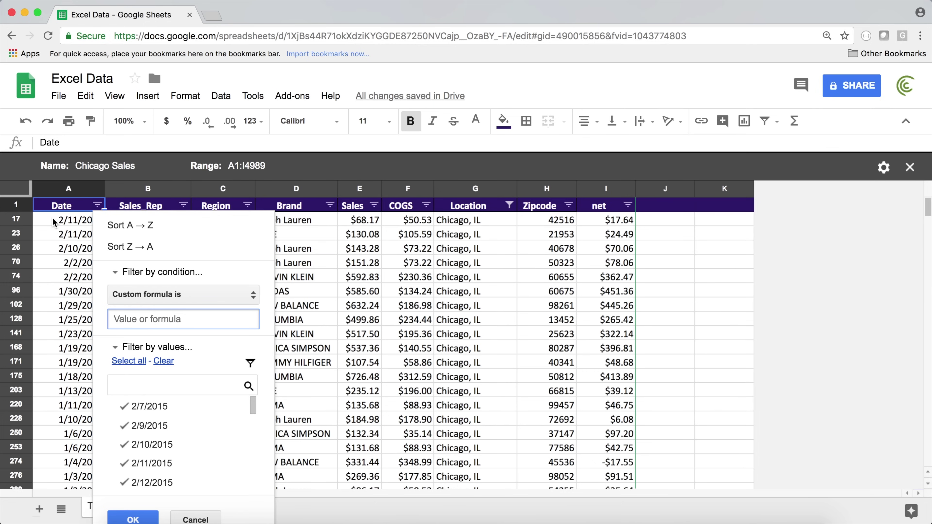
{"action": "scroll", "coordinate": [271, 230], "scroll_direction": "down", "scroll_amount": 1}
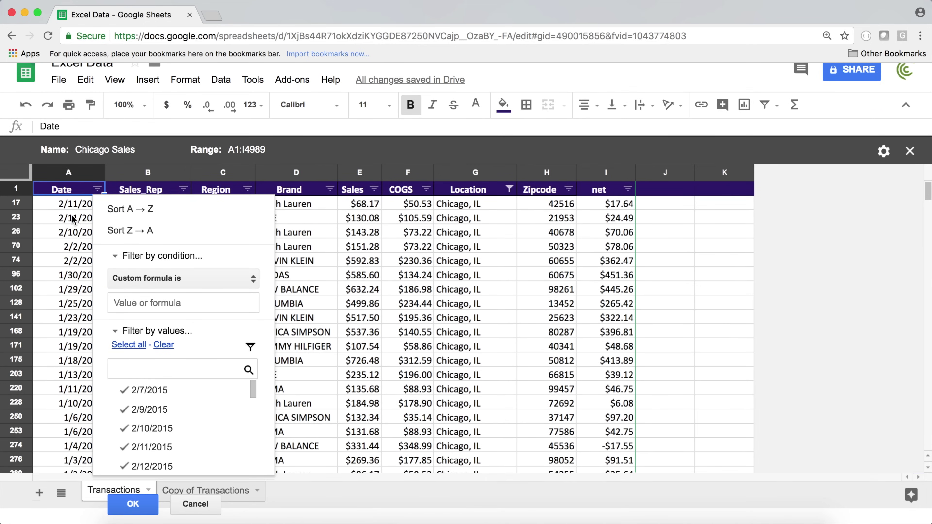
{"action": "left_click", "coordinate": [73, 221]}
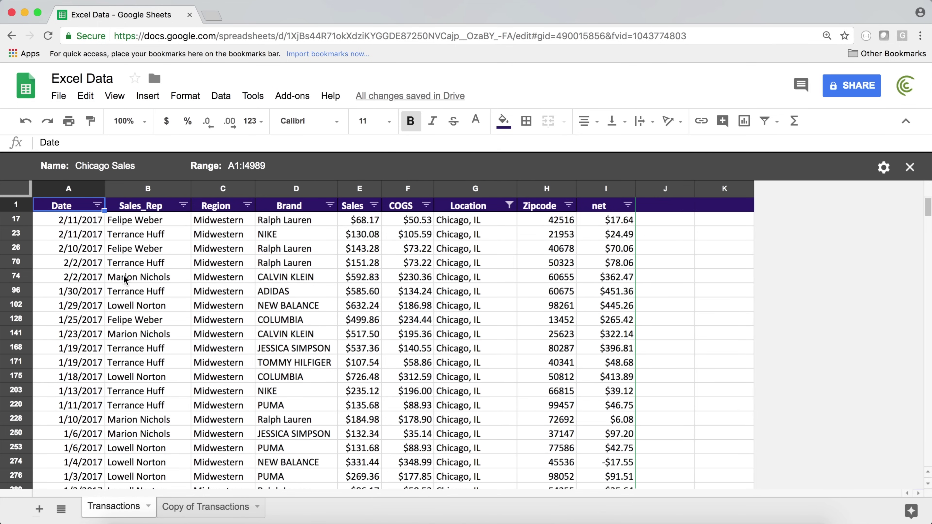
{"action": "left_click", "coordinate": [96, 190]}
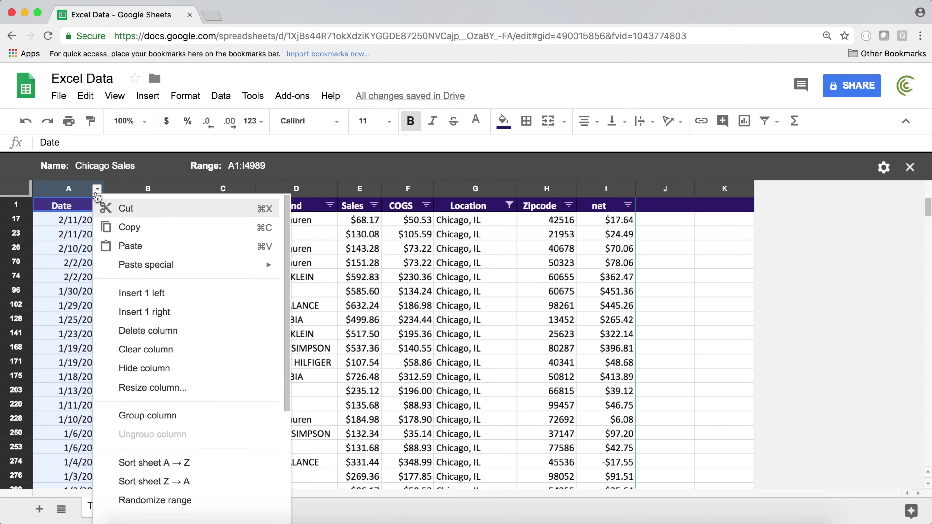
{"action": "left_click", "coordinate": [96, 190]}
{"action": "left_click", "coordinate": [97, 190]}
{"action": "left_click", "coordinate": [94, 205]}
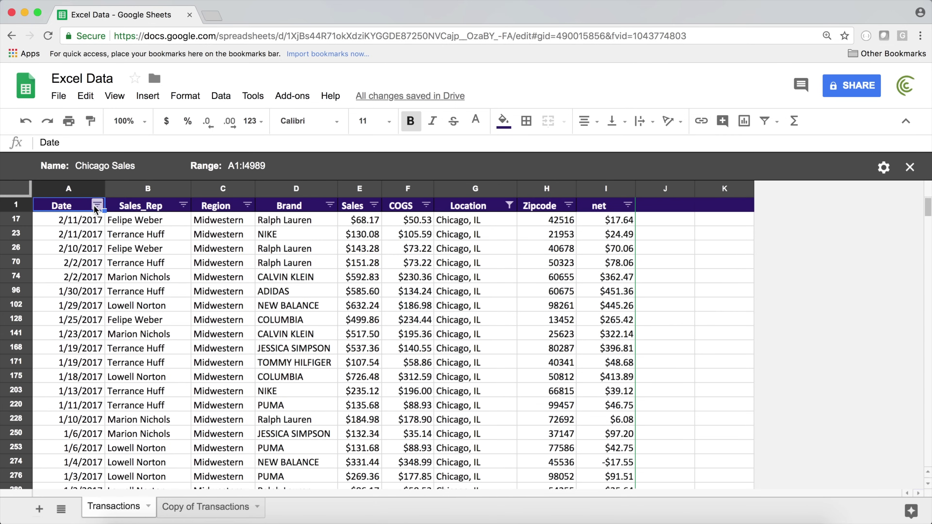
Filter the Date column with the custom formula =YEAR(A2)=2016.
{"action": "left_click", "coordinate": [94, 205]}
{"action": "left_click", "coordinate": [144, 274]}
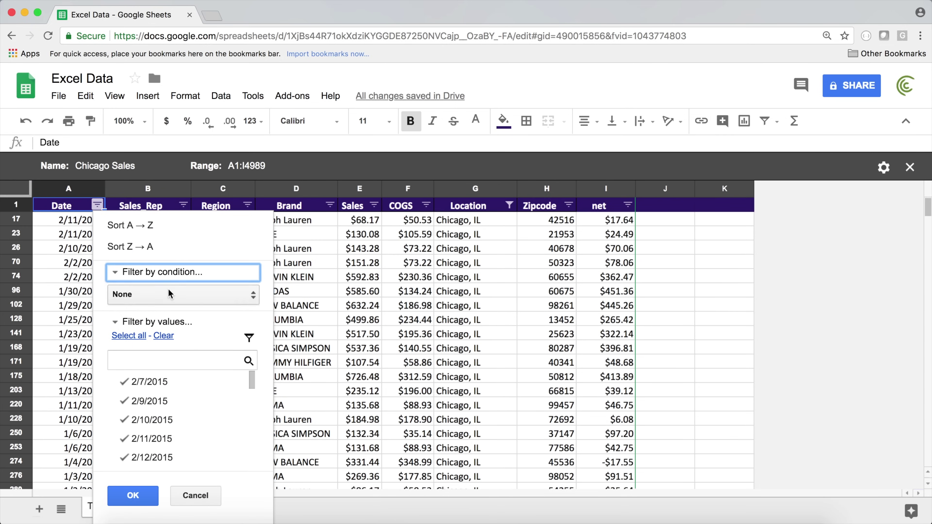
{"action": "left_click", "coordinate": [124, 297]}
{"action": "scroll", "coordinate": [175, 389], "scroll_direction": "down", "scroll_amount": 5}
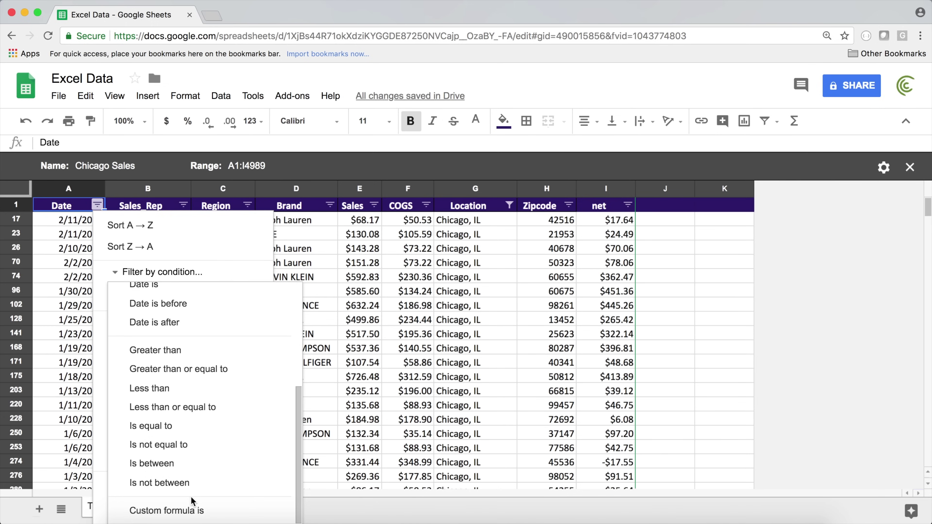
{"action": "left_click", "coordinate": [184, 510]}
{"action": "left_click", "coordinate": [149, 319]}
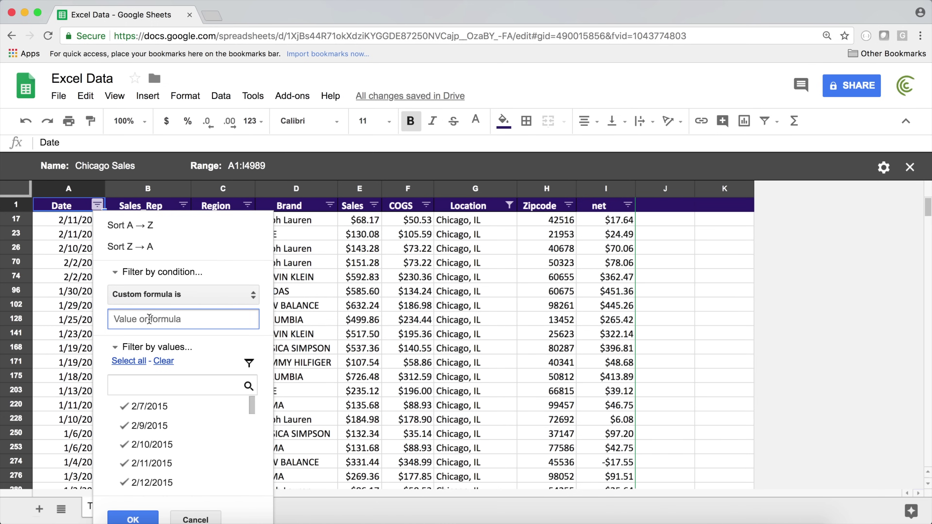
{"action": "type", "text": "=YEAR("}
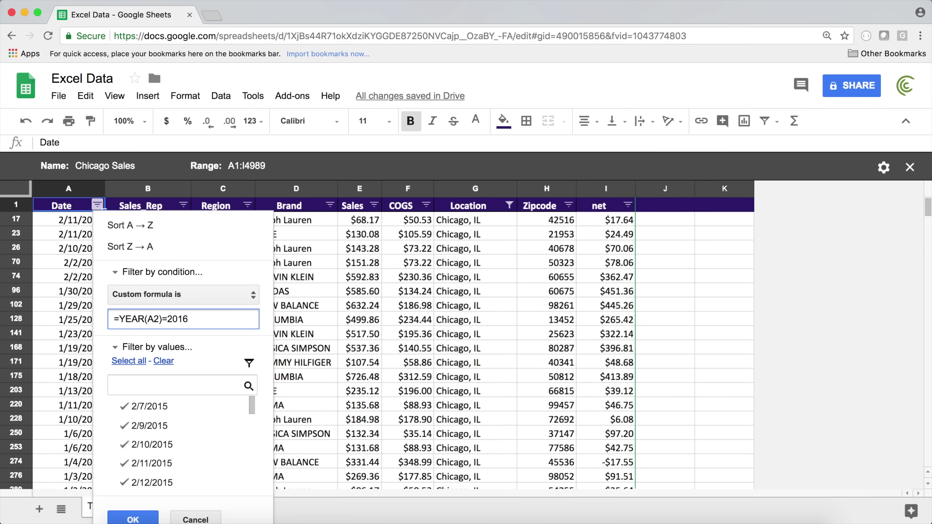
{"action": "left_click", "coordinate": [152, 518]}
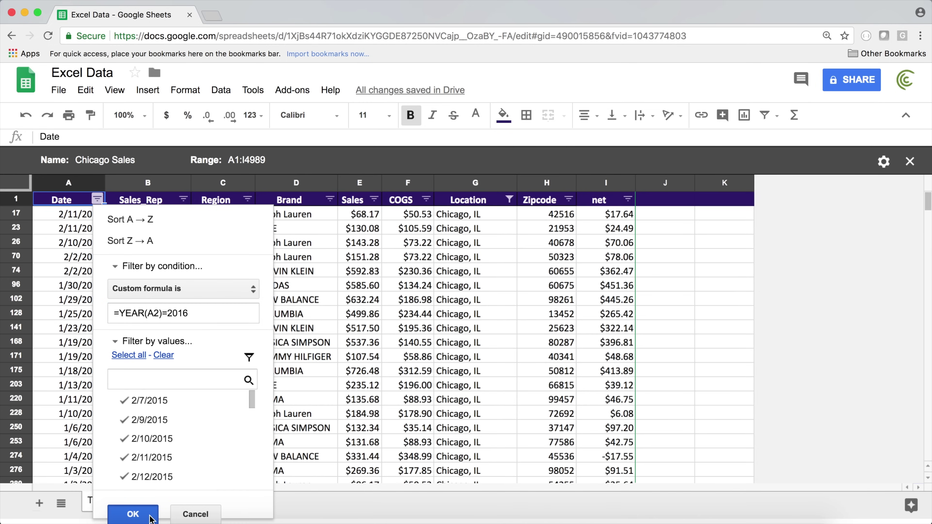
{"action": "left_click", "coordinate": [115, 167]}
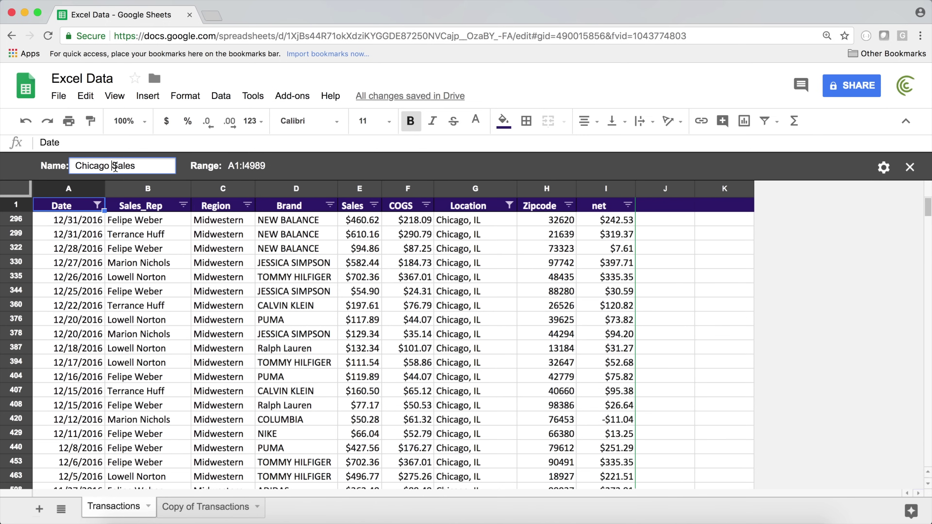
Rename the view 'Chicago 2016 Sales', close it, and reapply it from Filter views.
{"action": "type", "text": "2016"}
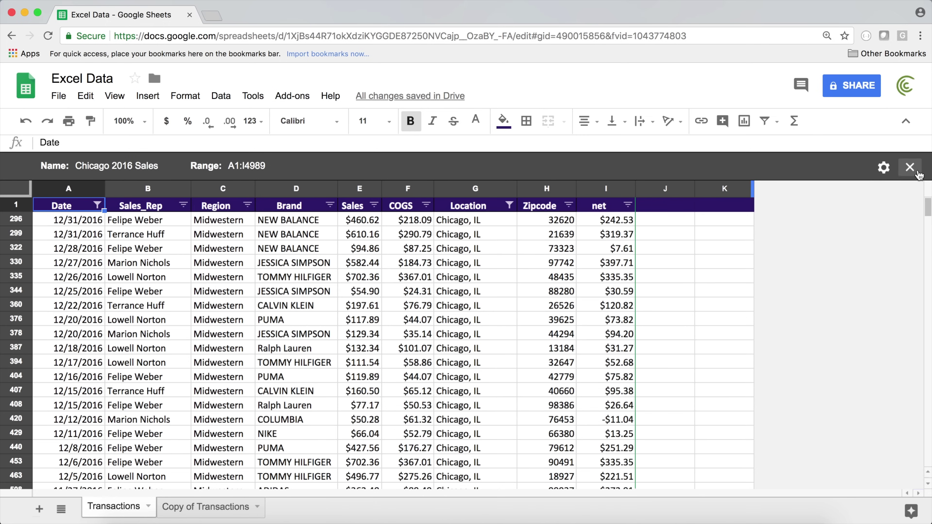
{"action": "left_click", "coordinate": [910, 168]}
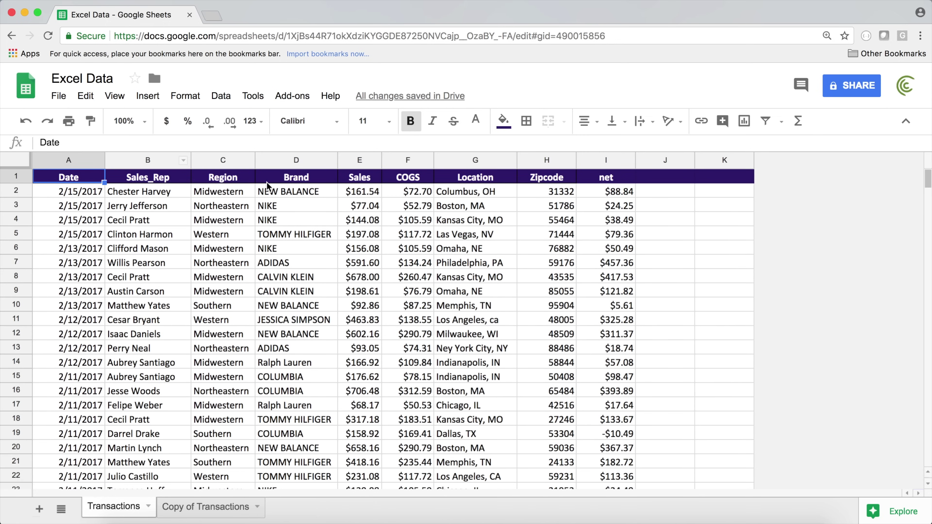
{"action": "left_click", "coordinate": [221, 95]}
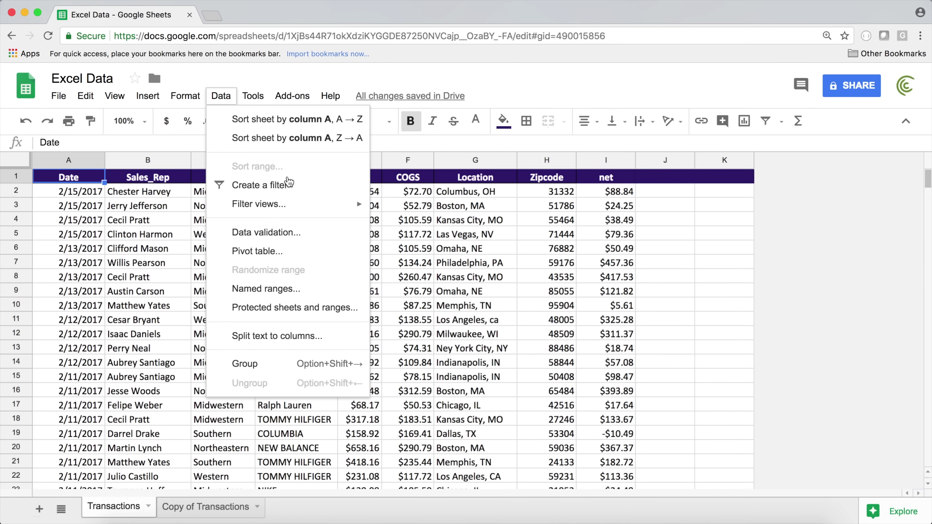
{"action": "mouse_move", "coordinate": [324, 207]}
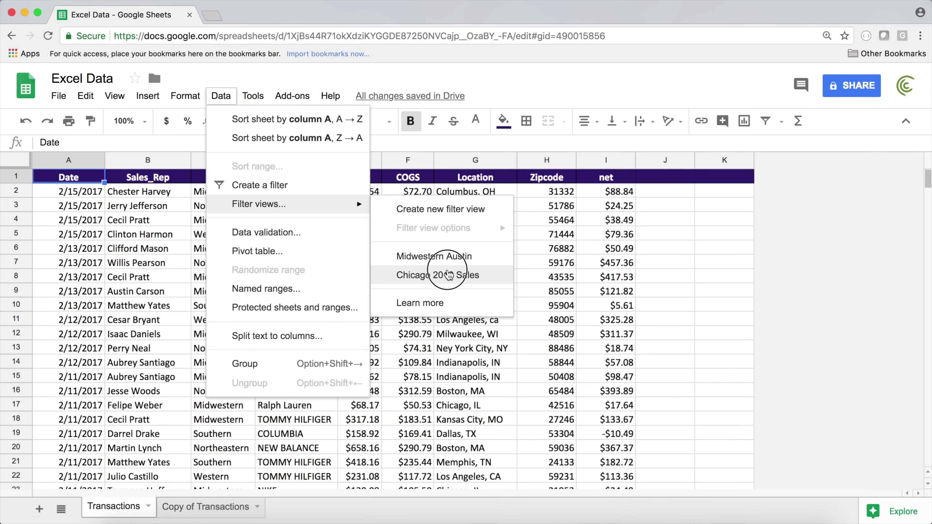
{"action": "left_click", "coordinate": [449, 275]}
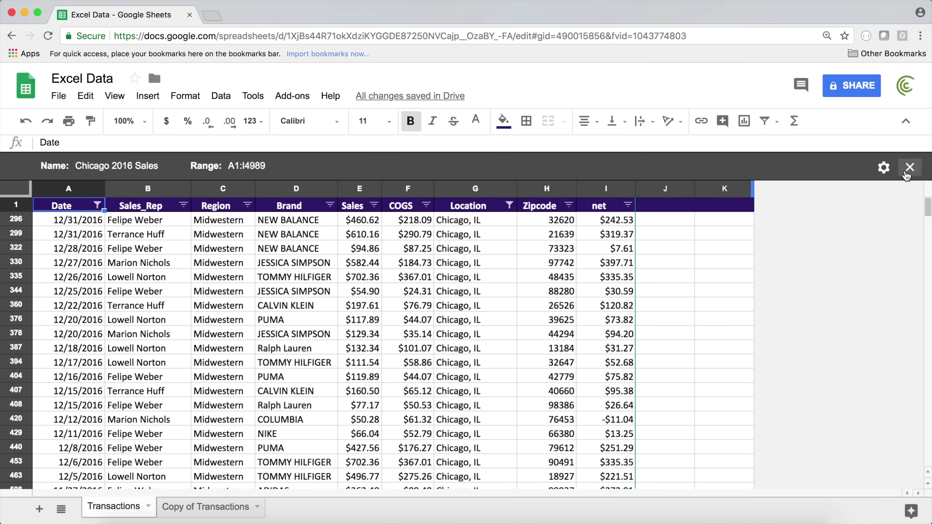
Duplicate the Chicago 2016 Sales filter view and filter its Location column to Atlanta, GA.
{"action": "left_click", "coordinate": [884, 167]}
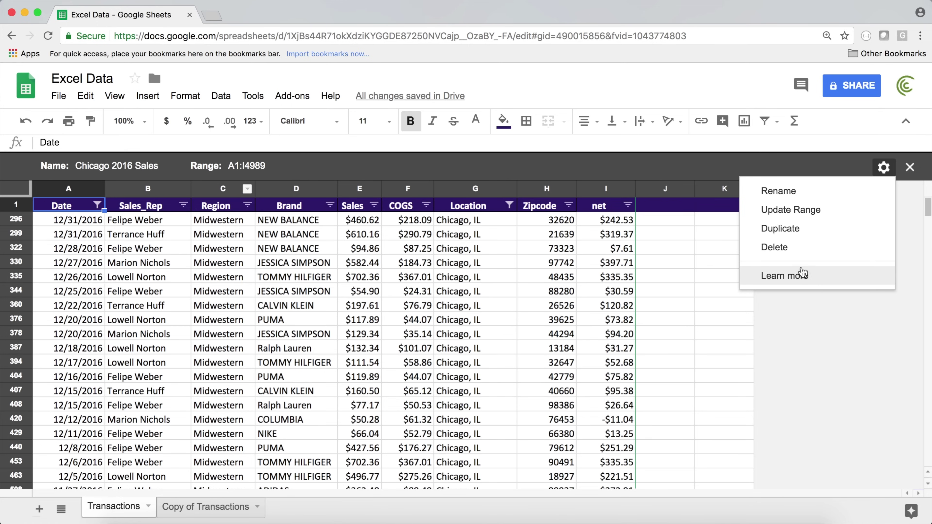
{"action": "left_click", "coordinate": [781, 229]}
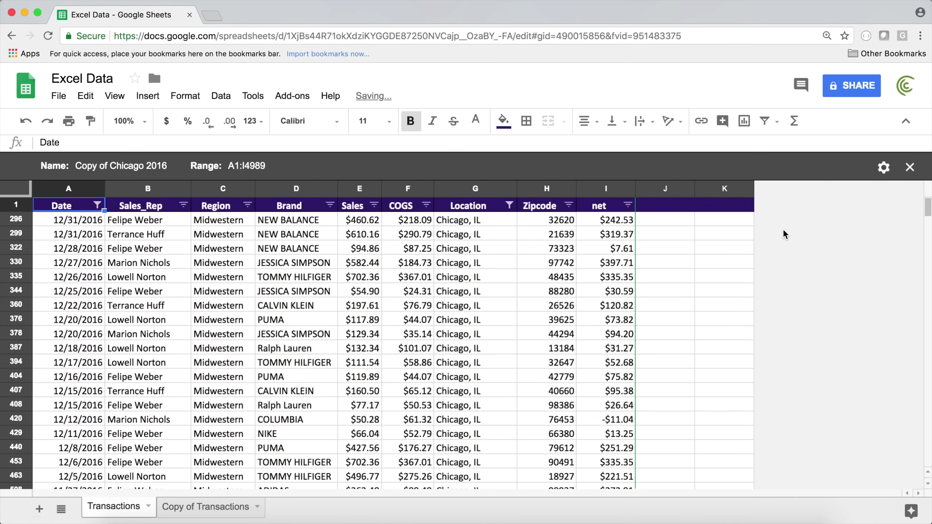
{"action": "left_click", "coordinate": [509, 205]}
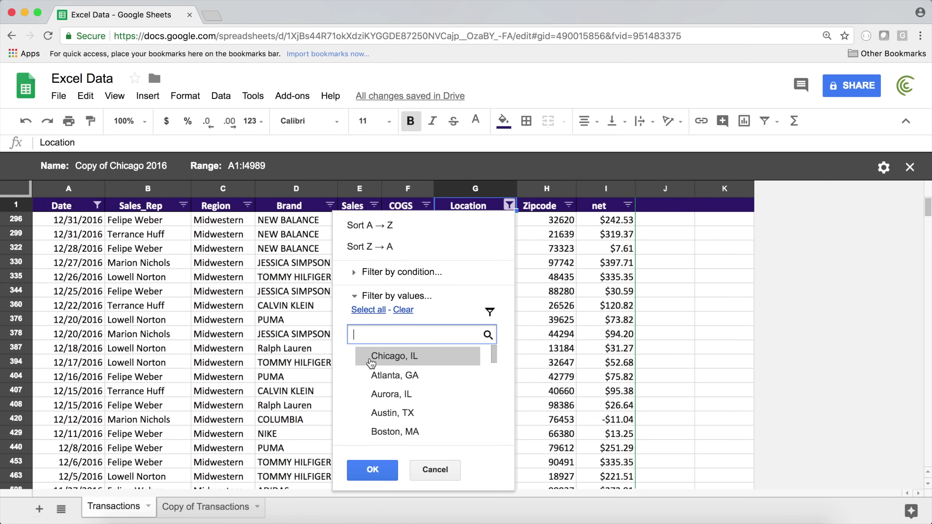
{"action": "left_click", "coordinate": [397, 375]}
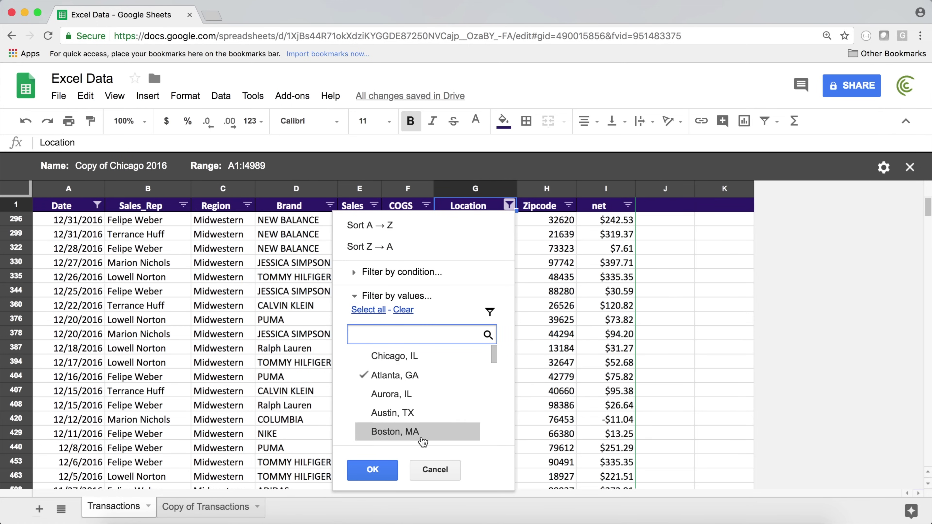
{"action": "left_click", "coordinate": [369, 467]}
Rename the duplicated filter view to Atlanta 2016 Sales.
{"action": "left_click", "coordinate": [112, 166]}
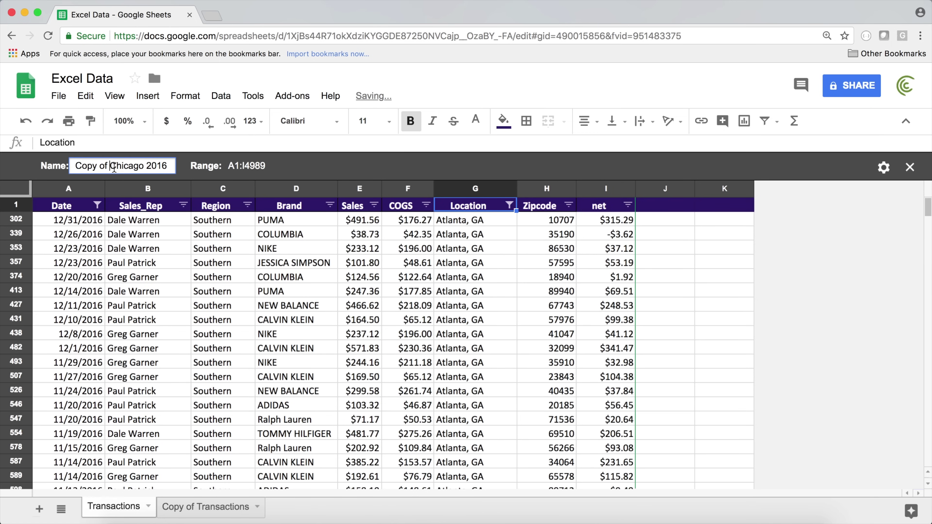
{"action": "left_click_drag", "start_coordinate": [144, 166], "coordinate": [2, 167]}
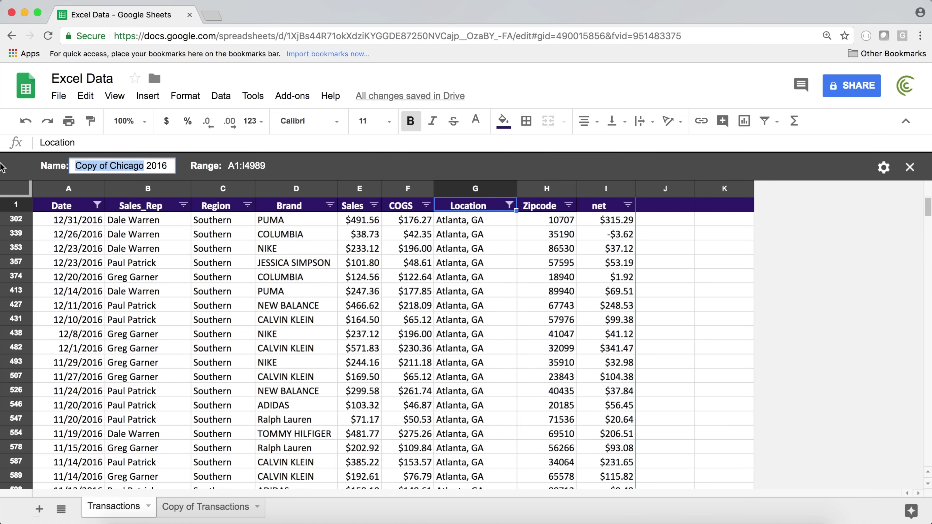
{"action": "type", "text": "Atlanta 2016 Sales"}
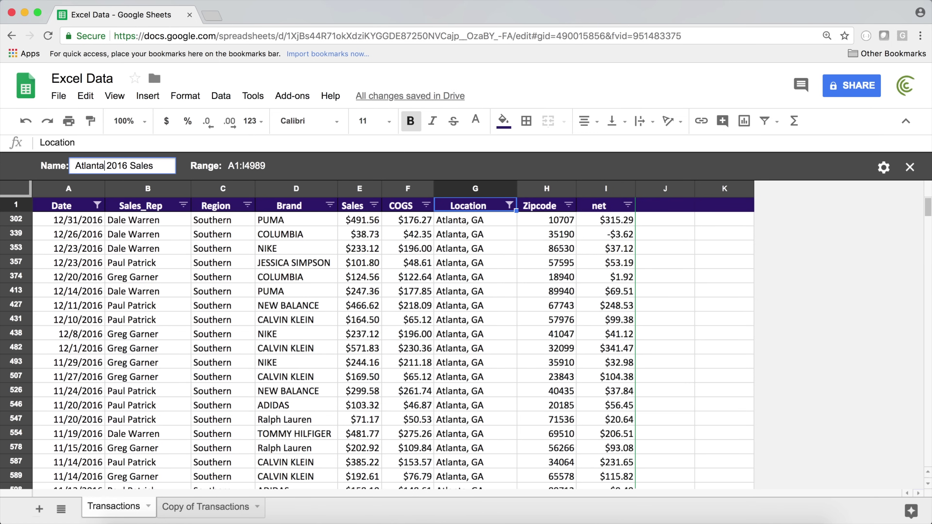
{"action": "key", "text": "Return"}
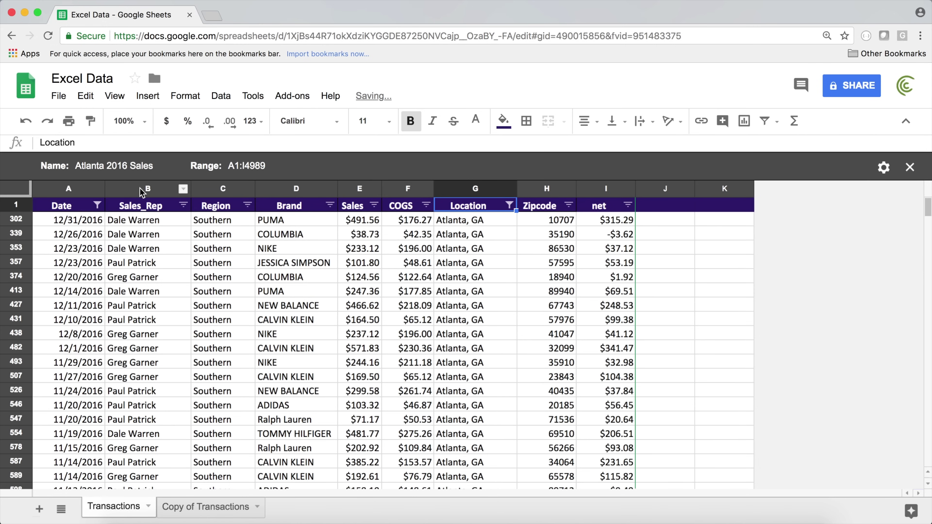
Close the Atlanta 2016 Sales view, review the saved filter views list, and select row 1.
{"action": "left_click", "coordinate": [912, 168]}
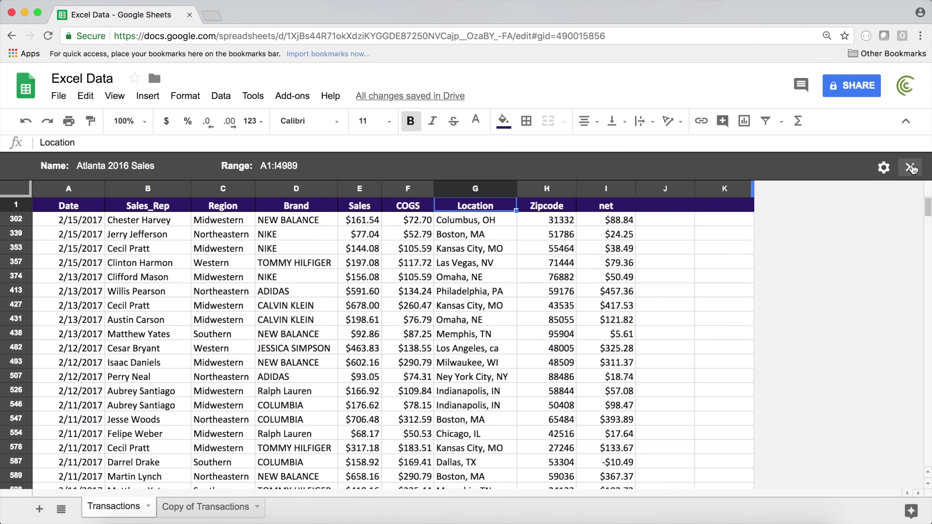
{"action": "left_click", "coordinate": [211, 100]}
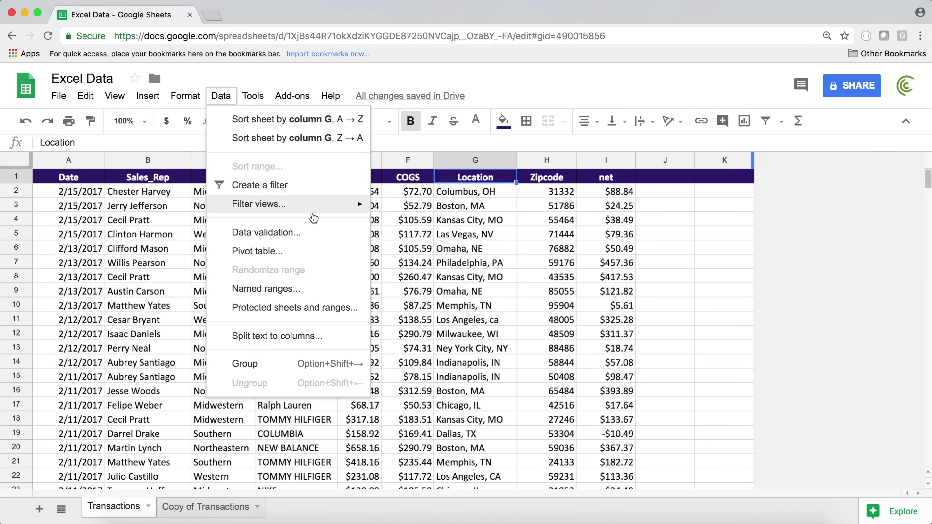
{"action": "mouse_move", "coordinate": [290, 204]}
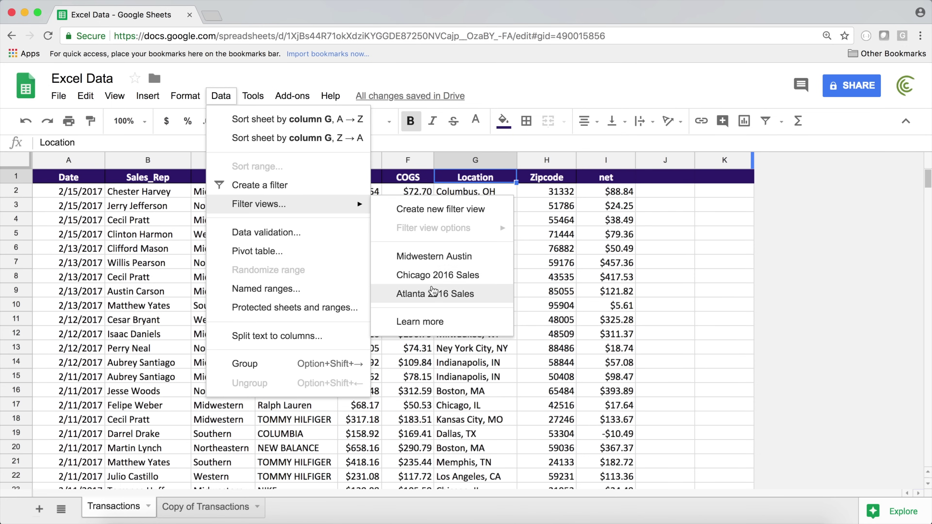
{"action": "left_click", "coordinate": [246, 139]}
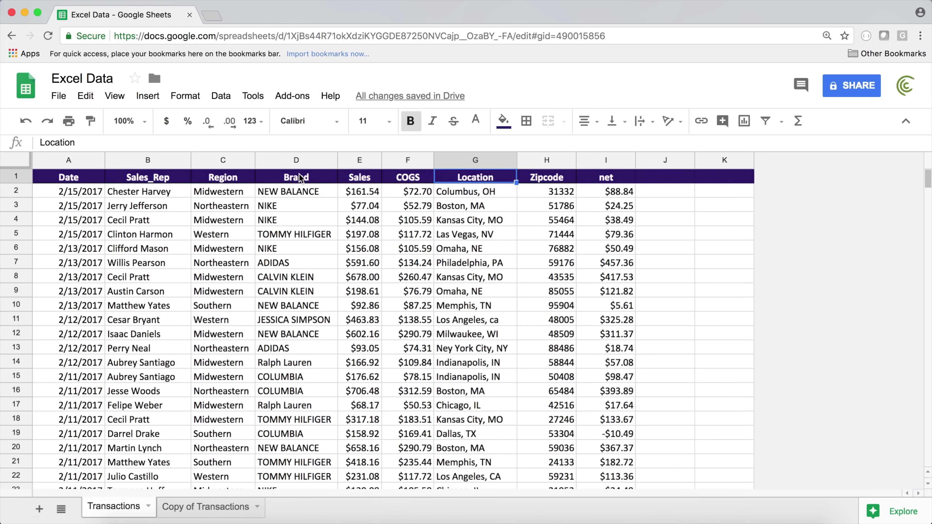
{"action": "left_click", "coordinate": [15, 178]}
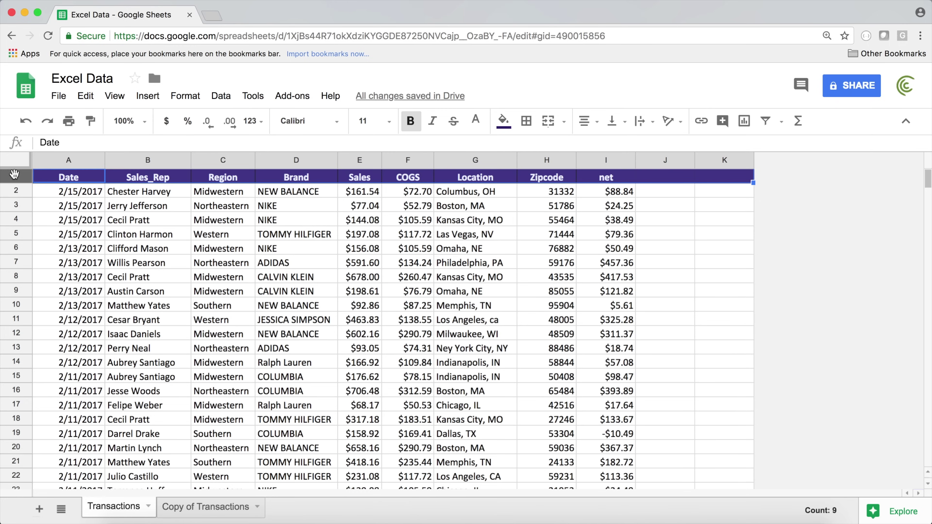
Insert ten blank rows above the header row, using rows 1–10.
{"action": "right_click", "coordinate": [16, 178]}
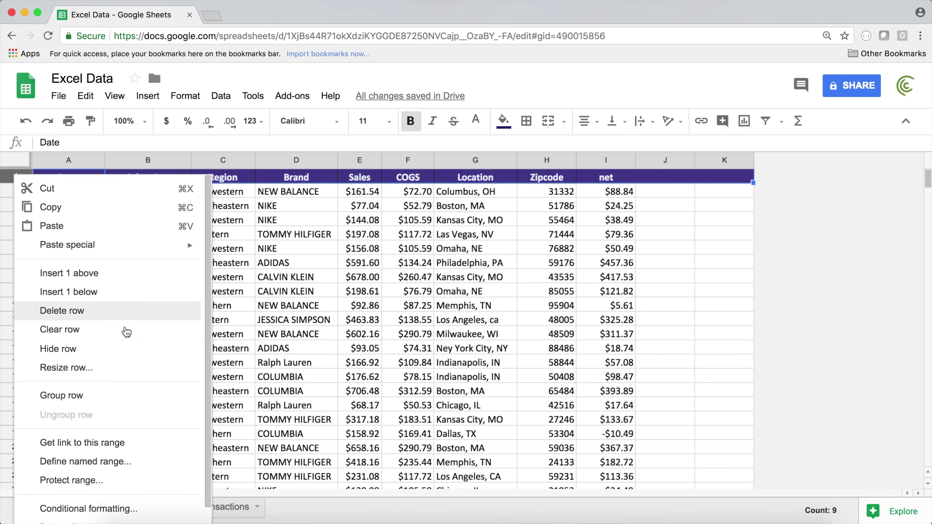
{"action": "left_click", "coordinate": [8, 180]}
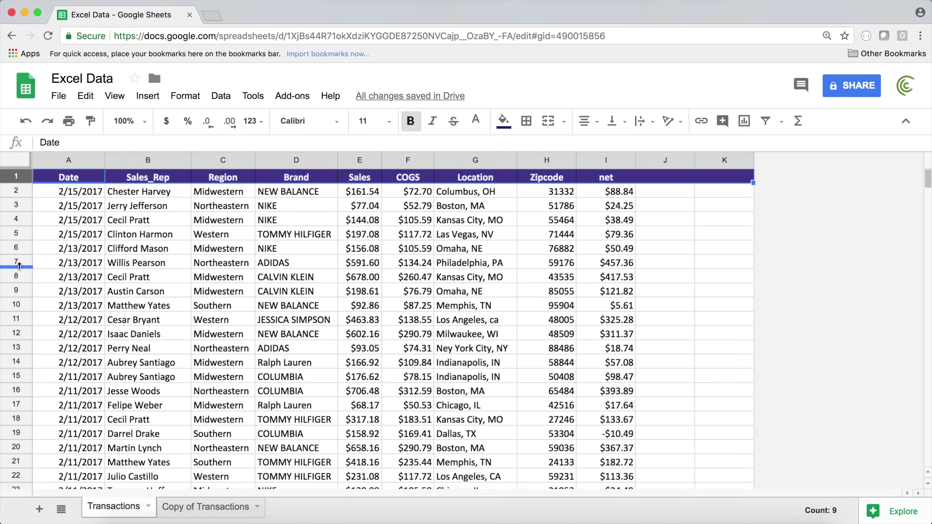
{"action": "left_click", "coordinate": [18, 304], "text": "shift"}
{"action": "right_click", "coordinate": [12, 179]}
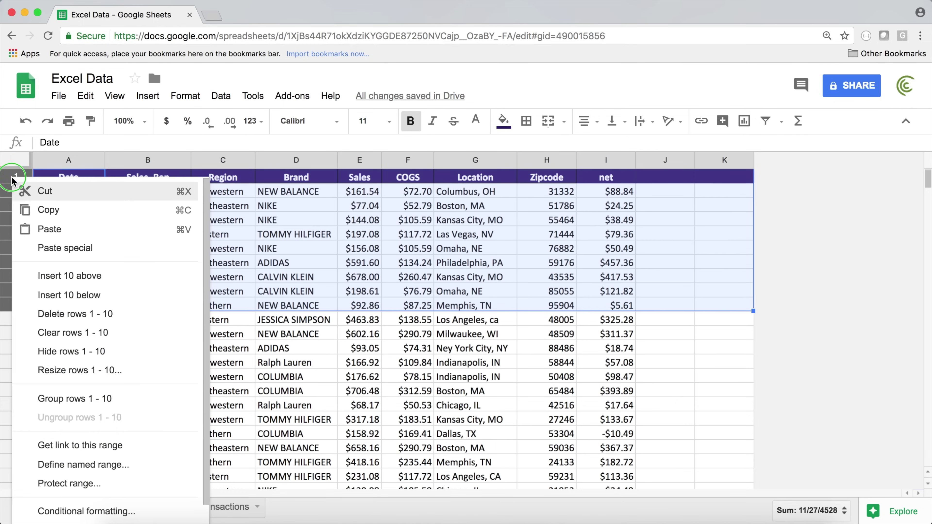
{"action": "left_click", "coordinate": [116, 280]}
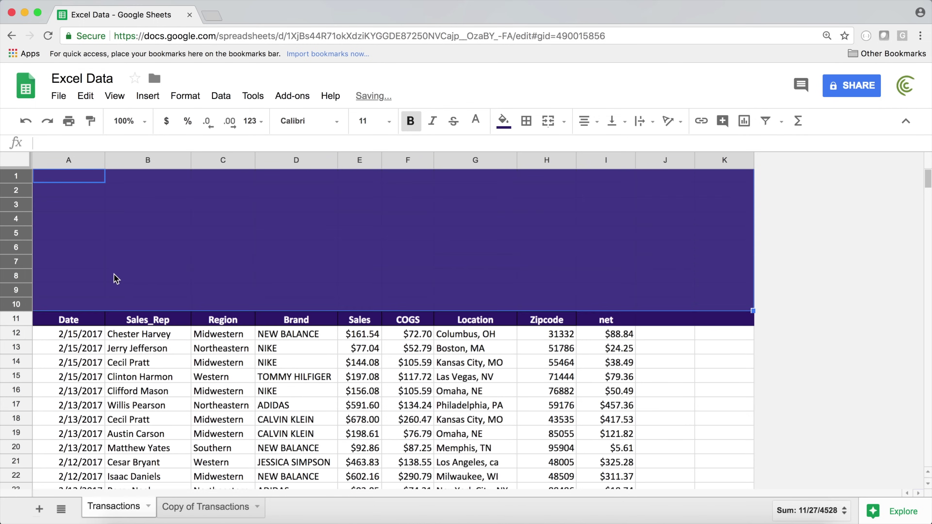
Clear the purple fill formatting from the new rows 1–10.
{"action": "left_click", "coordinate": [19, 176]}
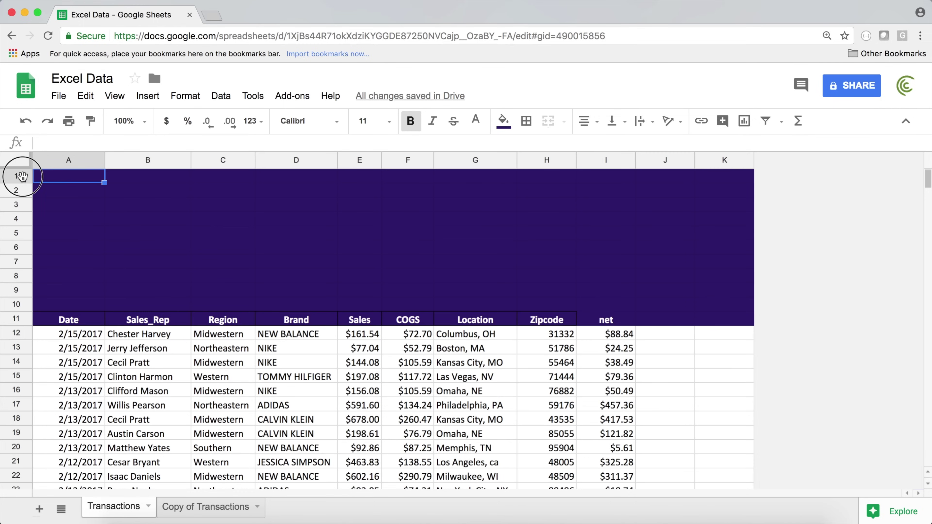
{"action": "left_click", "coordinate": [19, 308], "text": "shift"}
{"action": "left_click", "coordinate": [169, 96]}
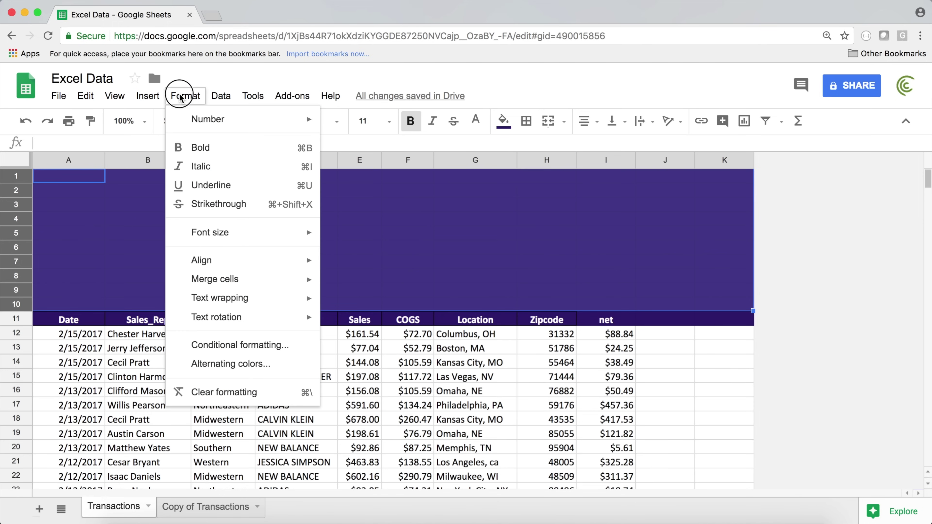
{"action": "left_click", "coordinate": [251, 391]}
{"action": "left_click", "coordinate": [215, 250]}
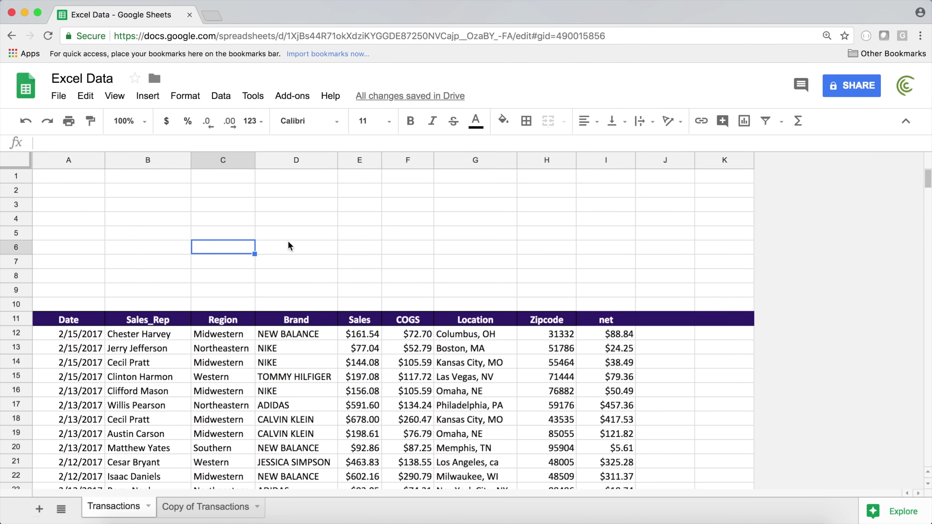
{"action": "left_click", "coordinate": [288, 212]}
Label D3 Total Sales and enter =sum(E12:E4999) in E3.
{"action": "type", "text": "Total"}
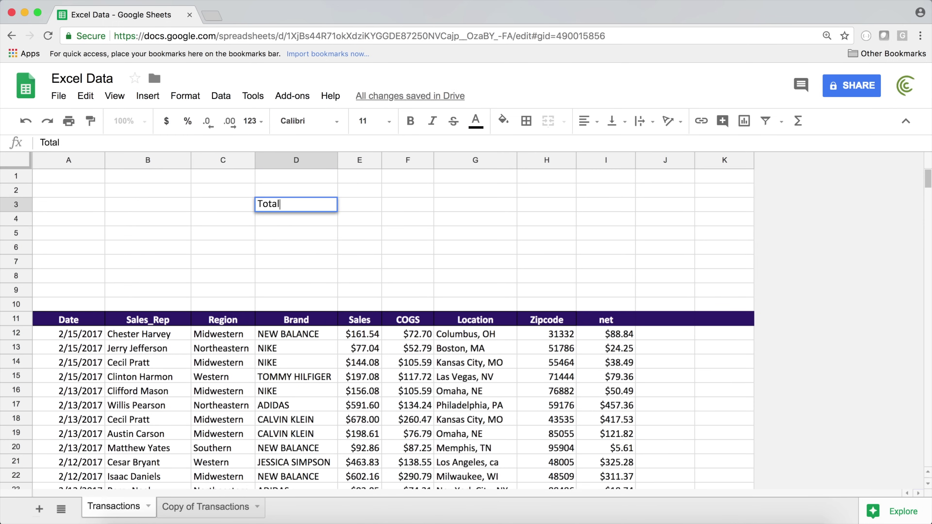
{"action": "type", "text": " Sales"}
{"action": "key", "text": "Return"}
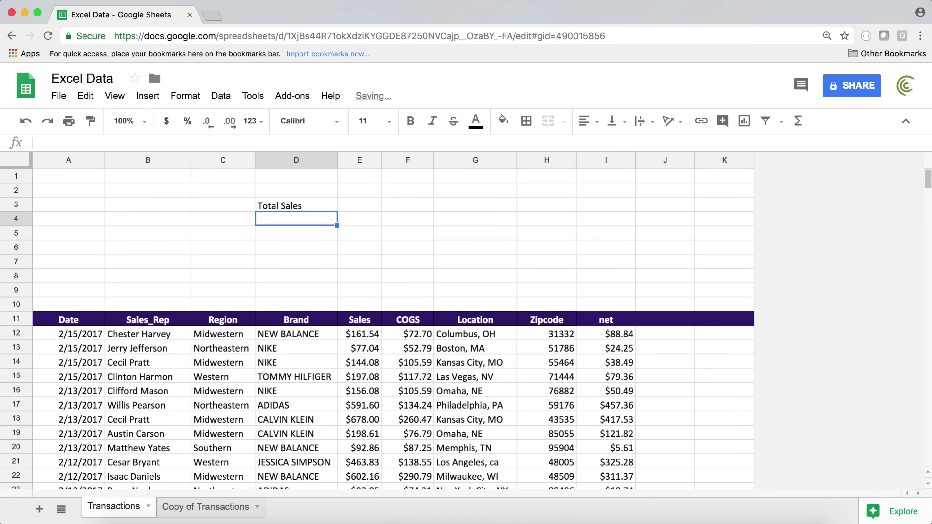
{"action": "left_click", "coordinate": [360, 204]}
{"action": "type", "text": "="}
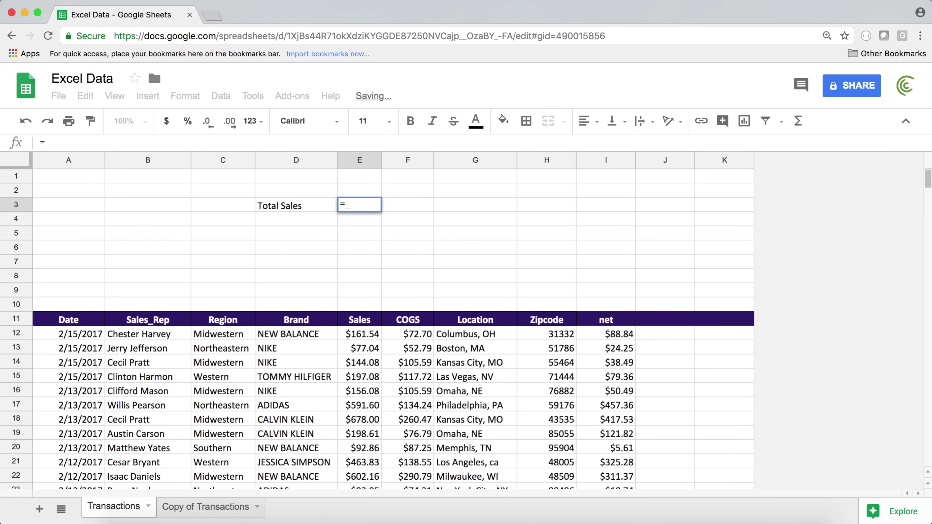
{"action": "type", "text": "sum("}
{"action": "left_click", "coordinate": [407, 377]}
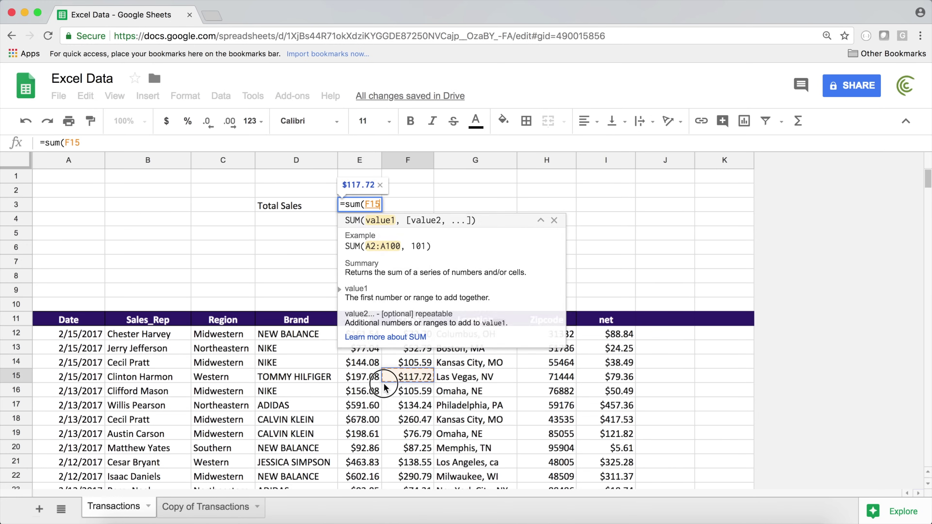
{"action": "left_click", "coordinate": [361, 336]}
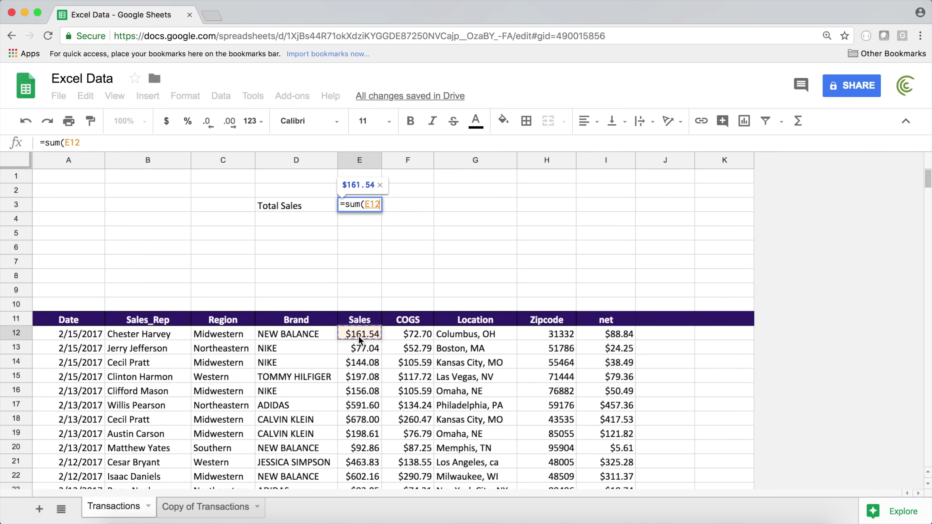
{"action": "key", "text": "super+shift+Down"}
{"action": "key", "text": "Return"}
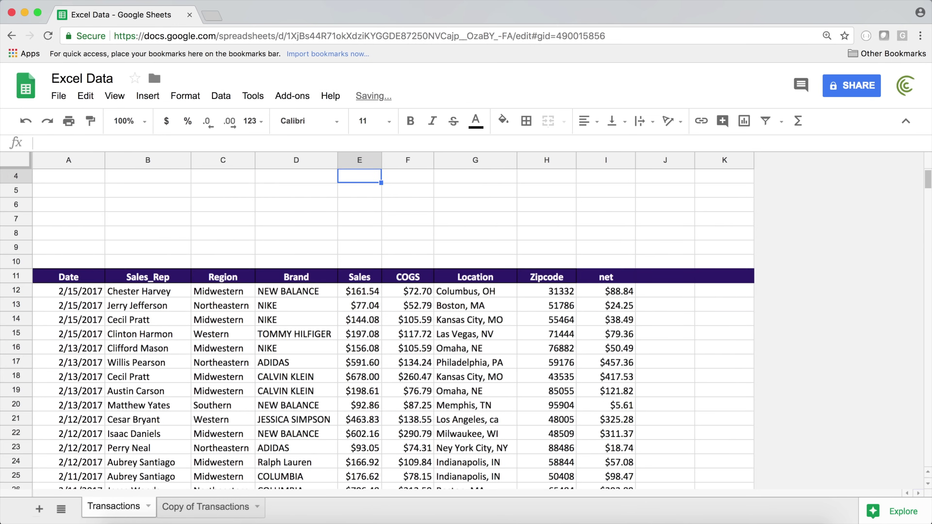
Type Subtotal Sales in D4, start then cancel a SUBTOTAL formula in E4, and zoom in.
{"action": "scroll", "coordinate": [299, 224], "scroll_direction": "up", "scroll_amount": 2}
{"action": "left_click", "coordinate": [299, 222]}
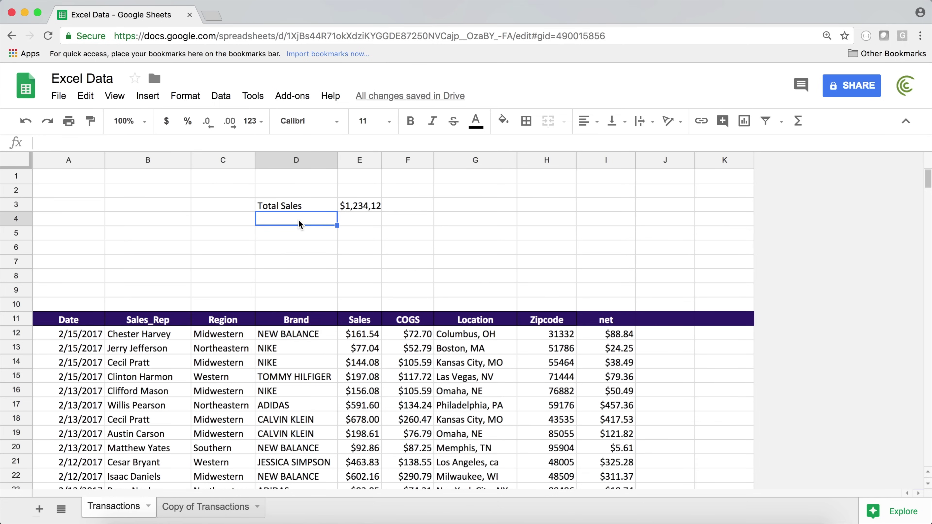
{"action": "type", "text": "Subto"}
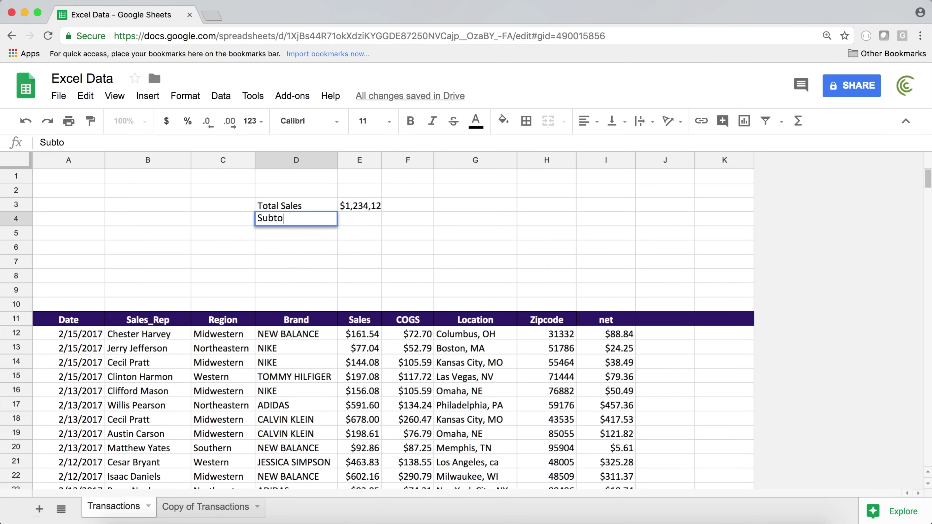
{"action": "type", "text": "tal Sales"}
{"action": "key", "text": "Tab"}
{"action": "type", "text": "="}
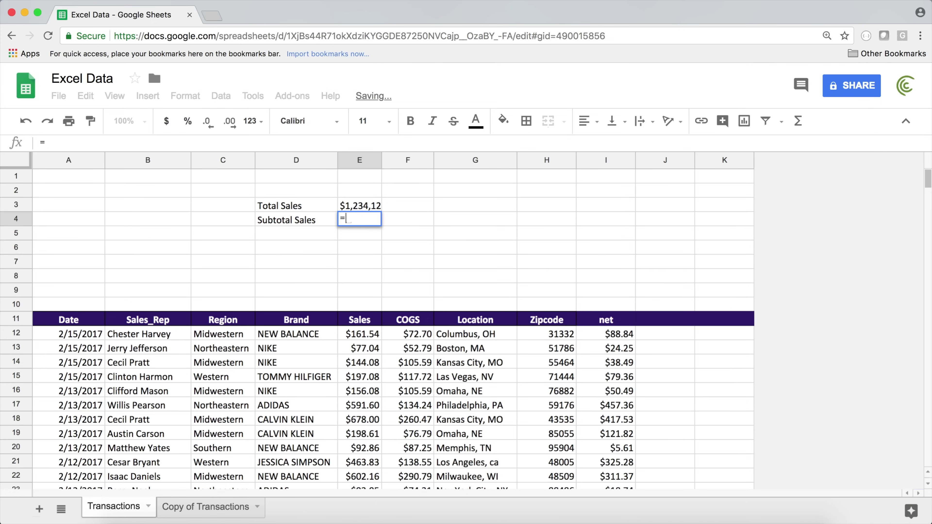
{"action": "type", "text": "SUB"}
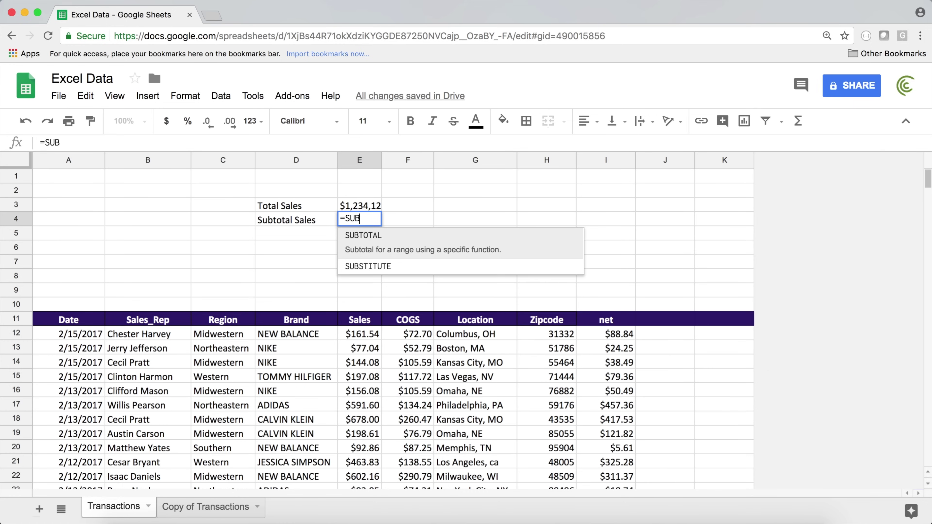
{"action": "key", "text": "Tab"}
{"action": "key", "text": "Escape"}
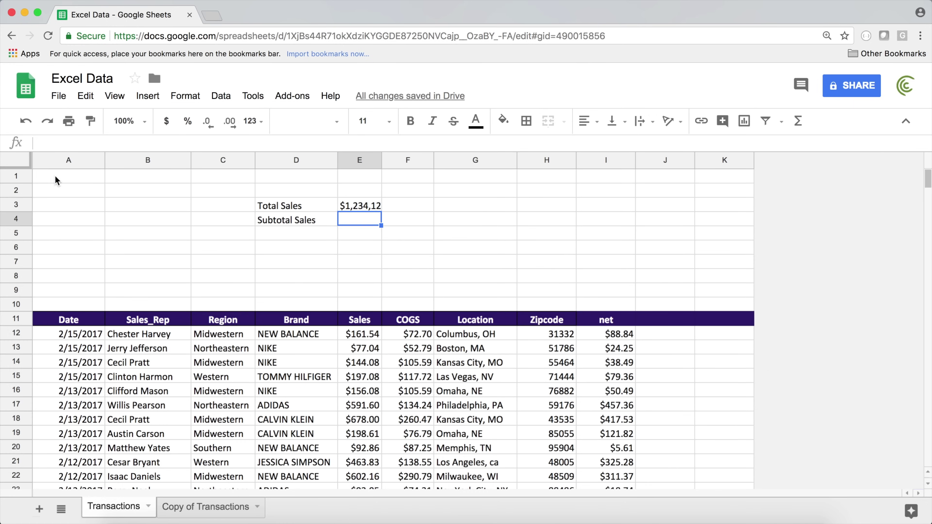
{"action": "left_click", "coordinate": [55, 175]}
{"action": "key", "text": "super+equal"}
{"action": "key", "text": "super+equal"}
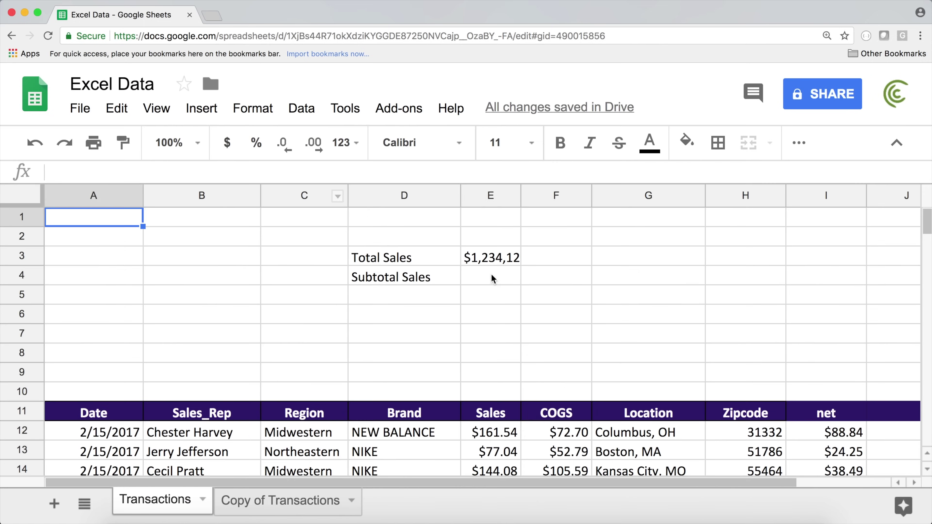
Start a SUBTOTAL formula in E4 and read the SUBTOTAL help article.
{"action": "left_click", "coordinate": [485, 284]}
{"action": "type", "text": "=sub"}
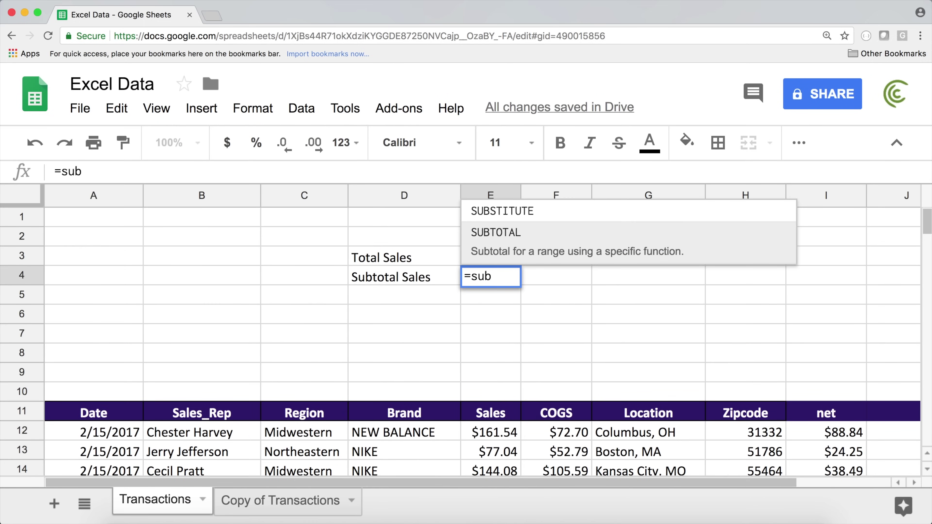
{"action": "key", "text": "Tab"}
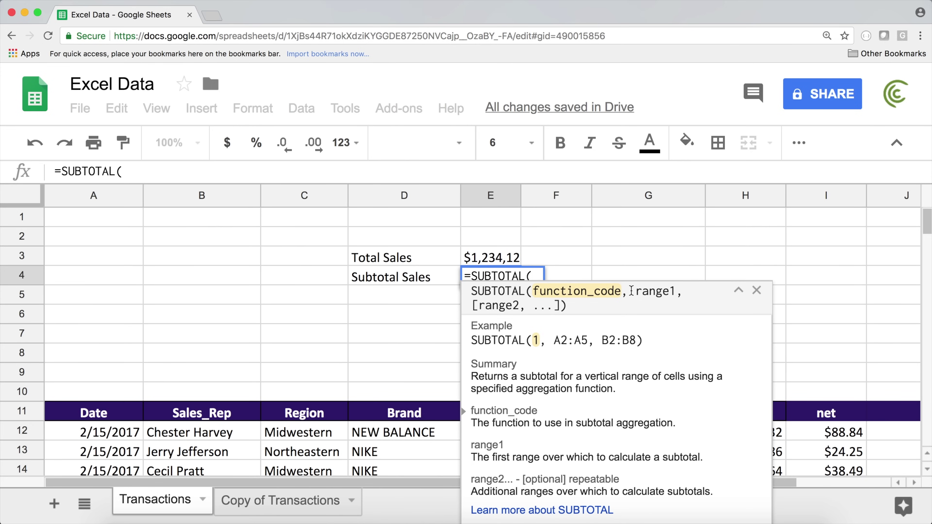
{"action": "left_click", "coordinate": [547, 510]}
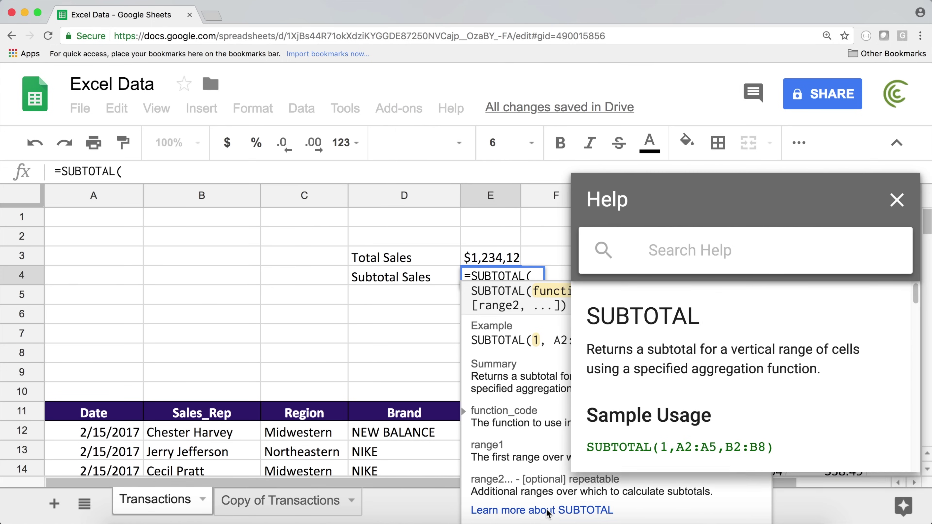
{"action": "left_click_drag", "start_coordinate": [916, 298], "coordinate": [913, 325]}
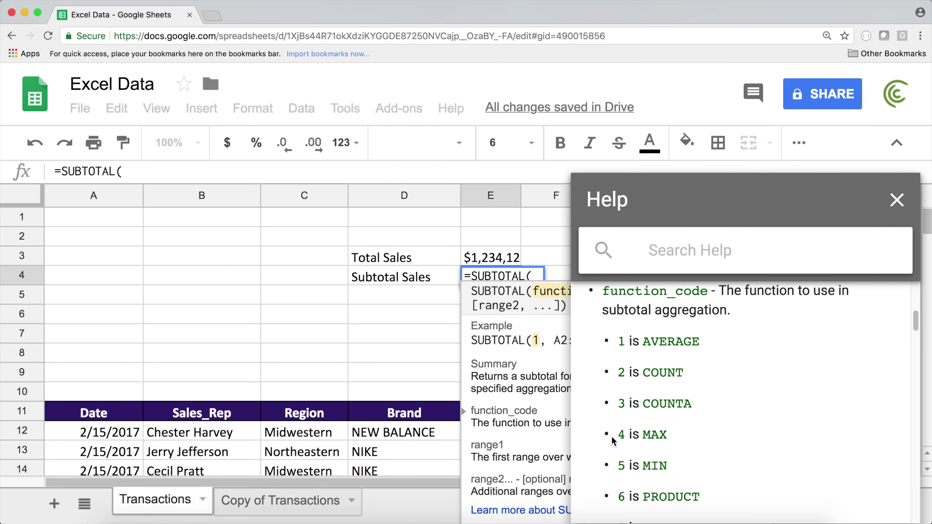
{"action": "left_click_drag", "start_coordinate": [913, 321], "coordinate": [916, 339]}
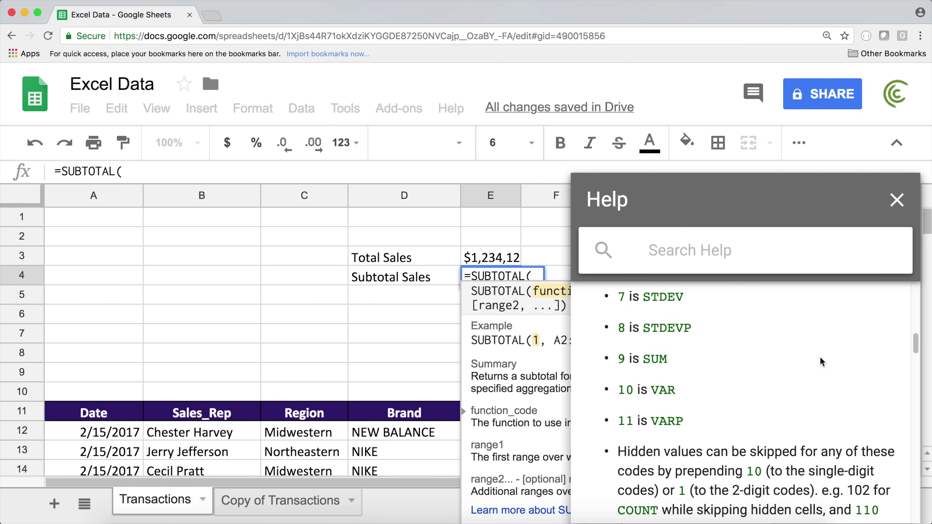
{"action": "left_click_drag", "start_coordinate": [915, 344], "coordinate": [872, 483]}
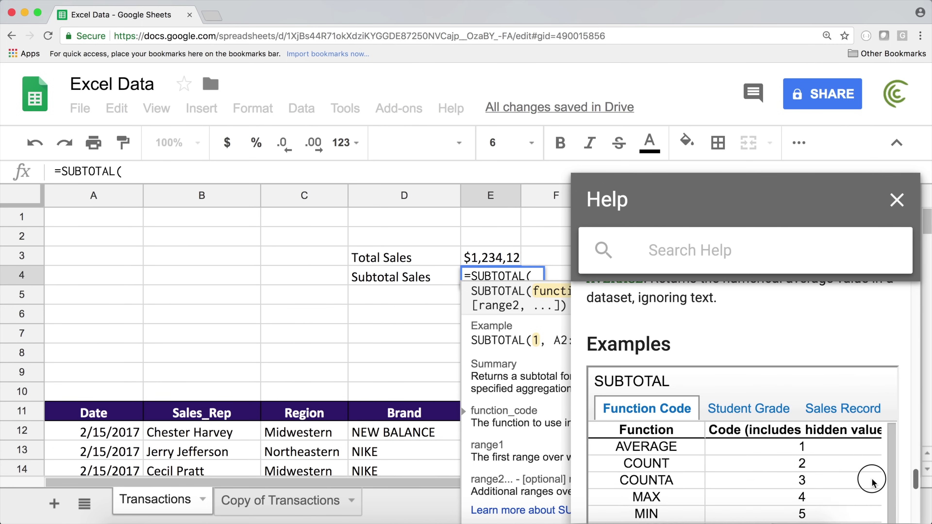
{"action": "scroll", "coordinate": [872, 482], "scroll_direction": "down", "scroll_amount": 4}
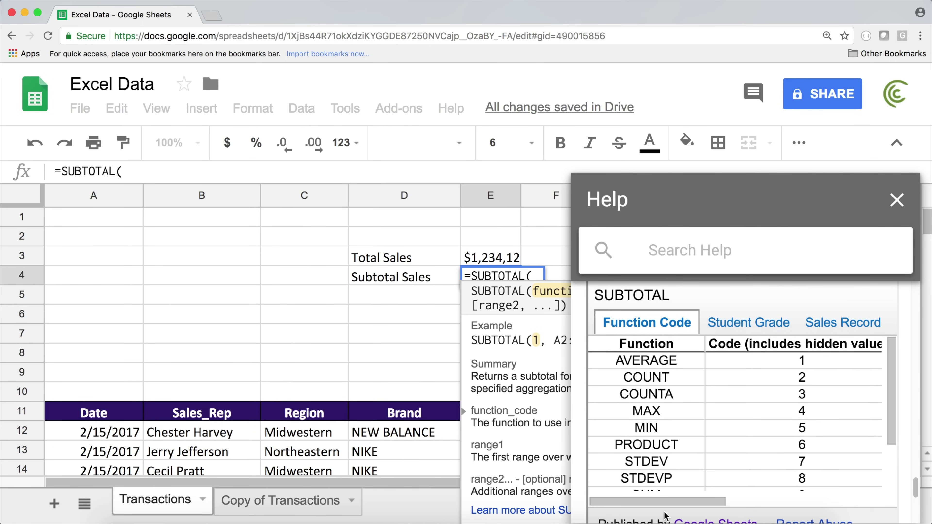
{"action": "left_click_drag", "start_coordinate": [664, 505], "coordinate": [743, 502]}
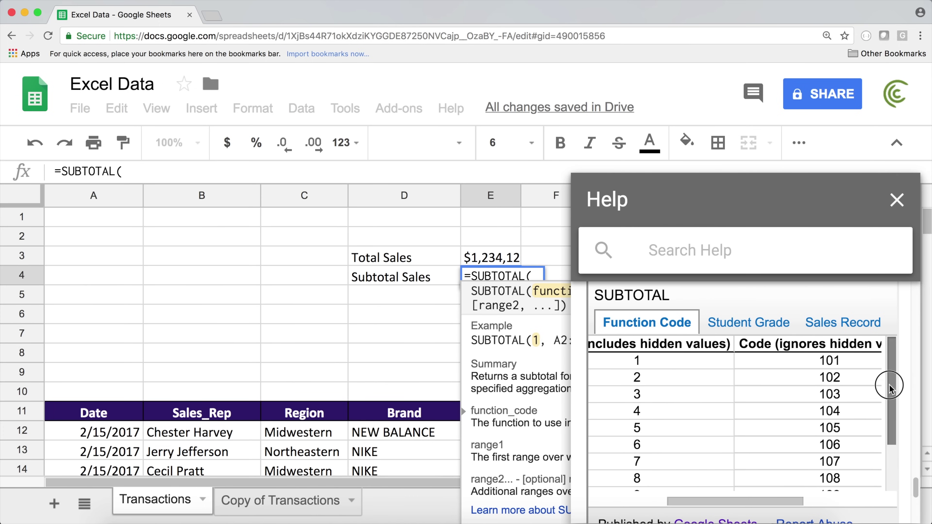
{"action": "left_click_drag", "start_coordinate": [891, 383], "coordinate": [891, 412]}
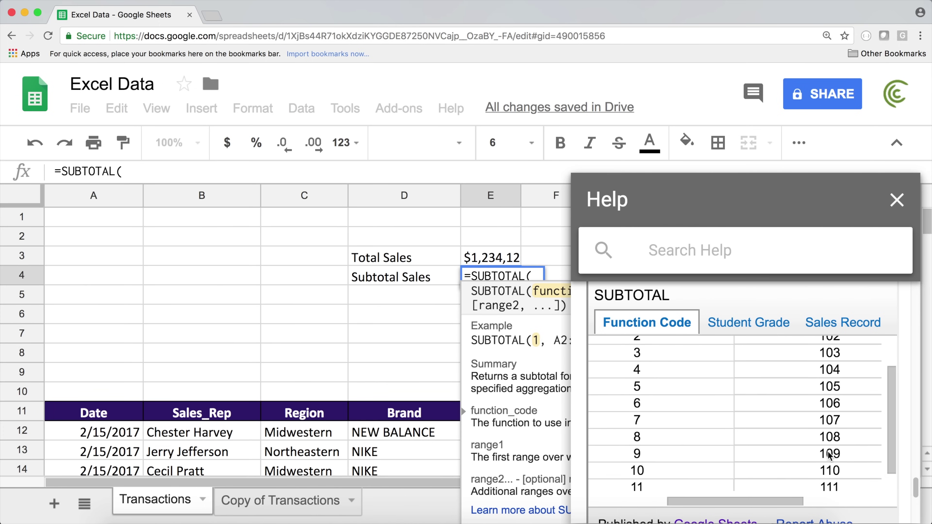
{"action": "scroll", "coordinate": [831, 455], "scroll_direction": "left", "scroll_amount": 5}
{"action": "scroll", "coordinate": [690, 398], "scroll_direction": "up", "scroll_amount": 15}
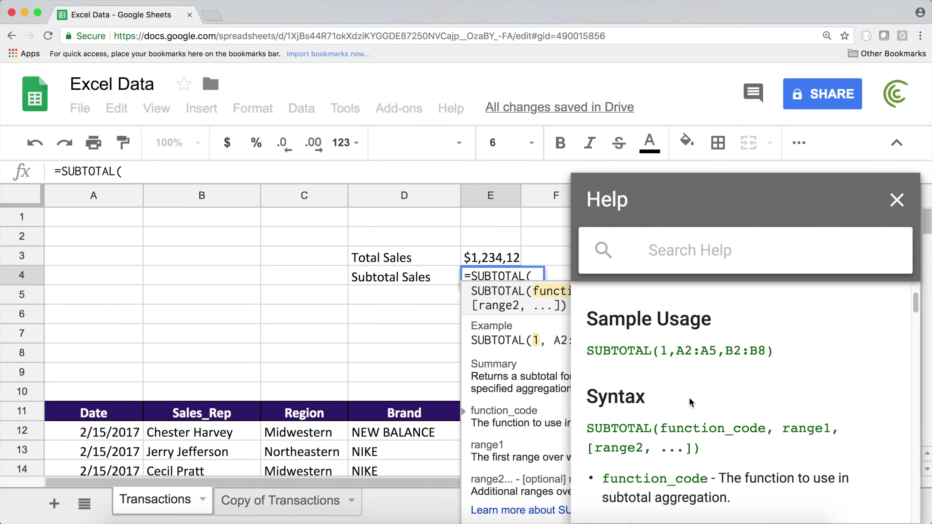
{"action": "scroll", "coordinate": [691, 403], "scroll_direction": "down", "scroll_amount": 10}
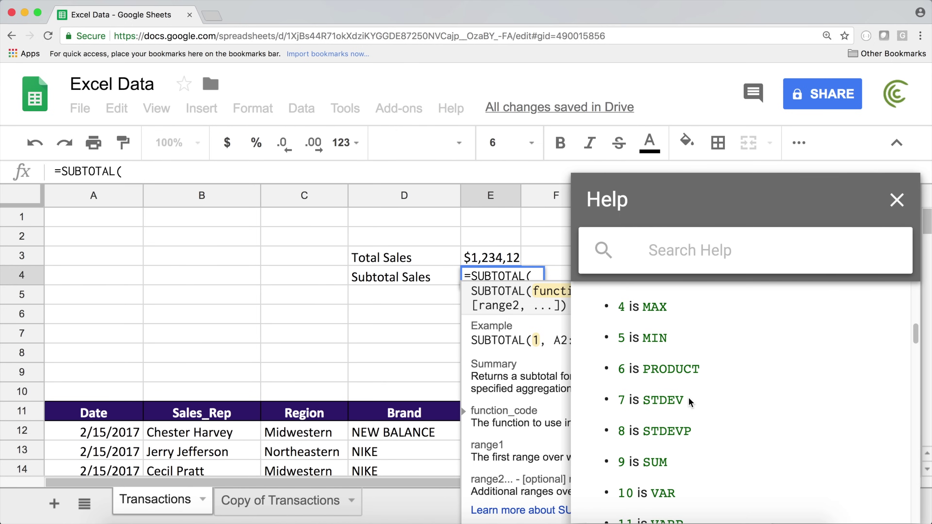
{"action": "scroll", "coordinate": [630, 482], "scroll_direction": "down", "scroll_amount": 4}
{"action": "scroll", "coordinate": [646, 404], "scroll_direction": "up", "scroll_amount": 1}
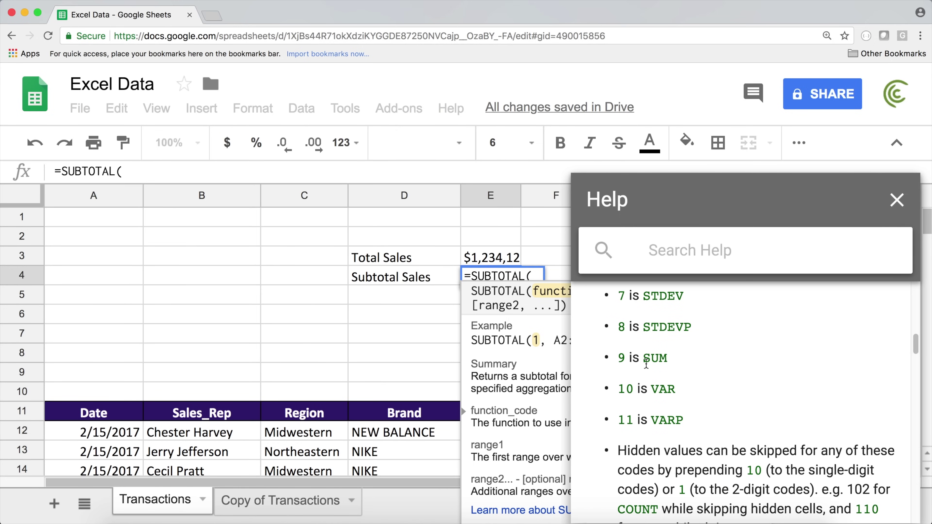
{"action": "left_click_drag", "start_coordinate": [915, 343], "coordinate": [895, 204]}
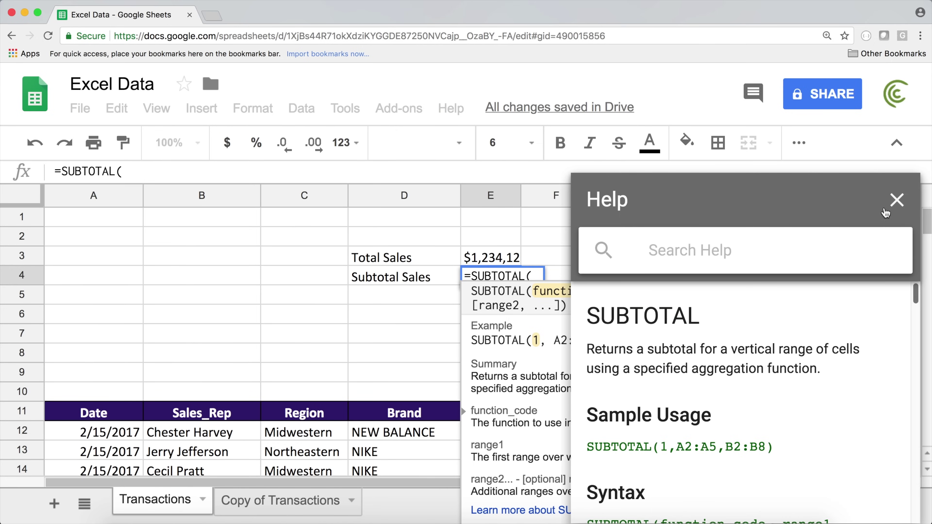
{"action": "left_click", "coordinate": [896, 201]}
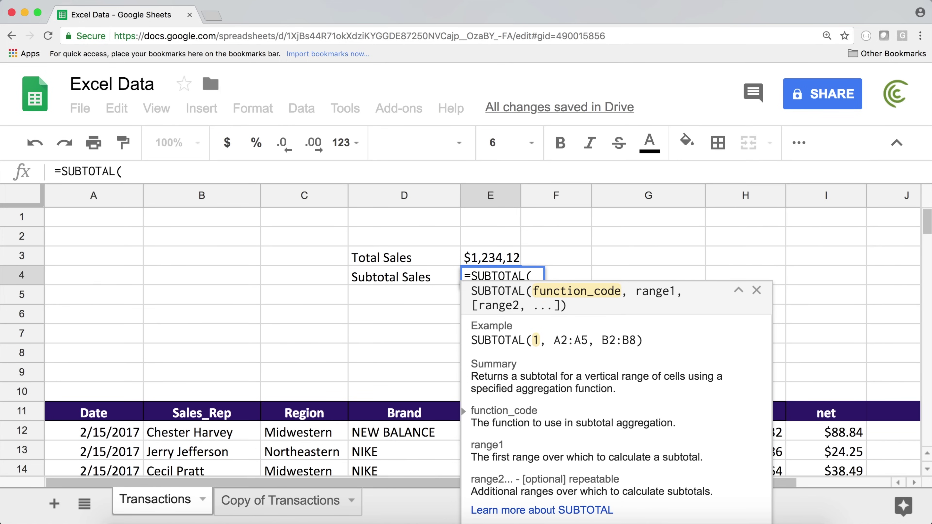
Complete E4 as =SUBTOTAL(9, E12:E4999) over the Sales column.
{"action": "type", "text": "9"}
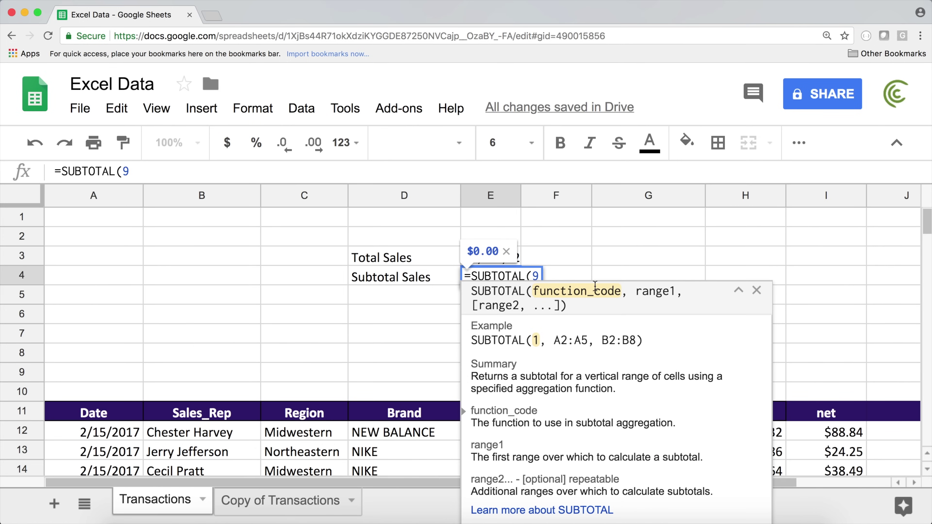
{"action": "type", "text": ","}
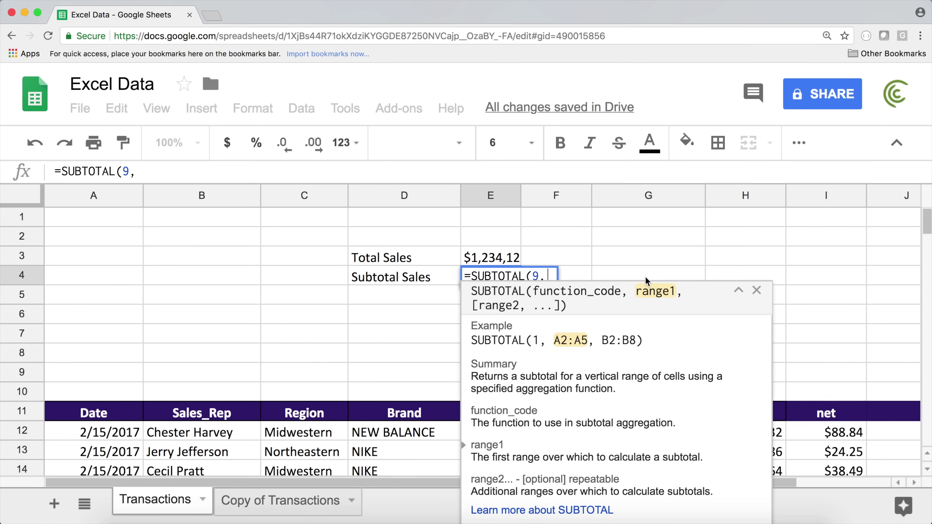
{"action": "left_click", "coordinate": [419, 437]}
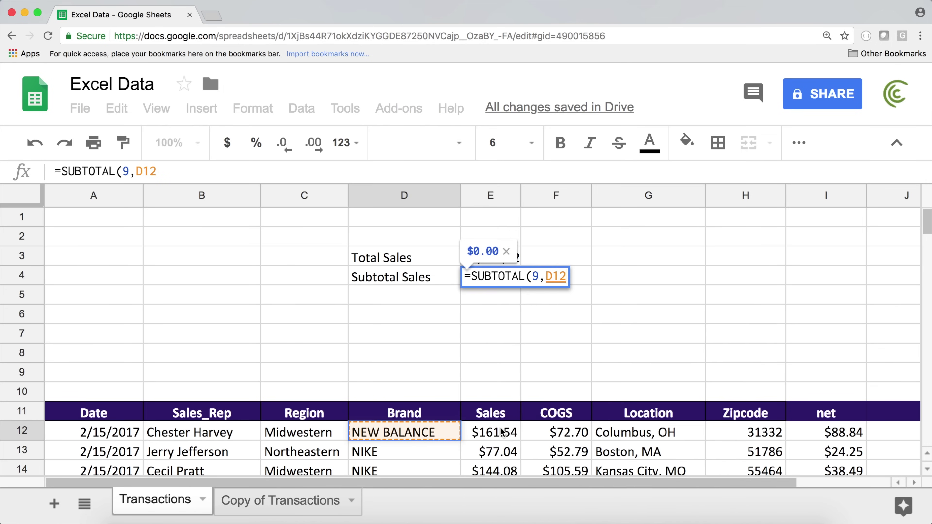
{"action": "left_click", "coordinate": [498, 436]}
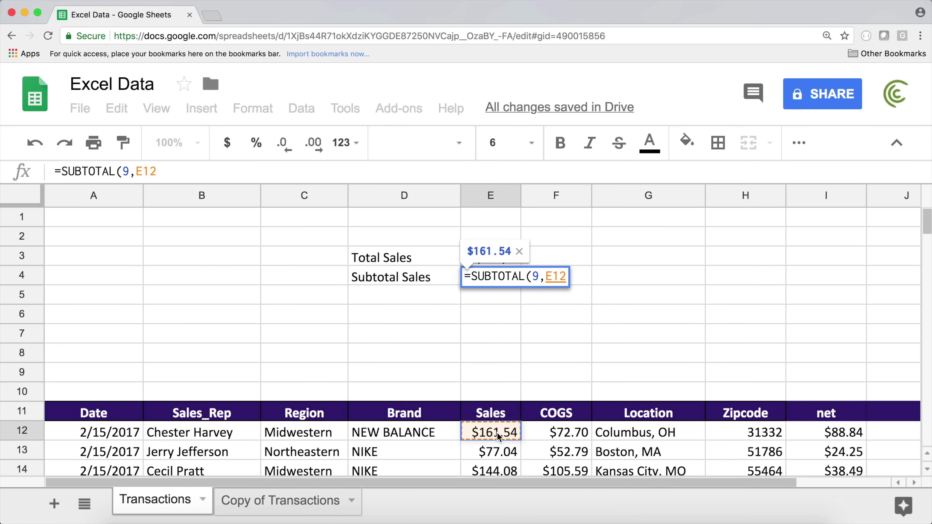
{"action": "key", "text": "super+shift+Down"}
{"action": "key", "text": "Return"}
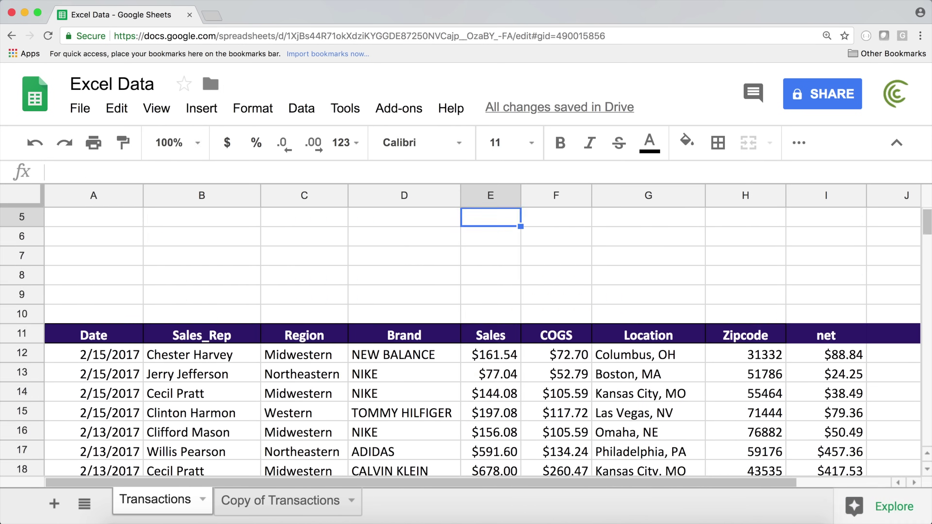
{"action": "key", "text": "Up"}
{"action": "key", "text": "Up"}
{"action": "key", "text": "Up"}
{"action": "key", "text": "Up"}
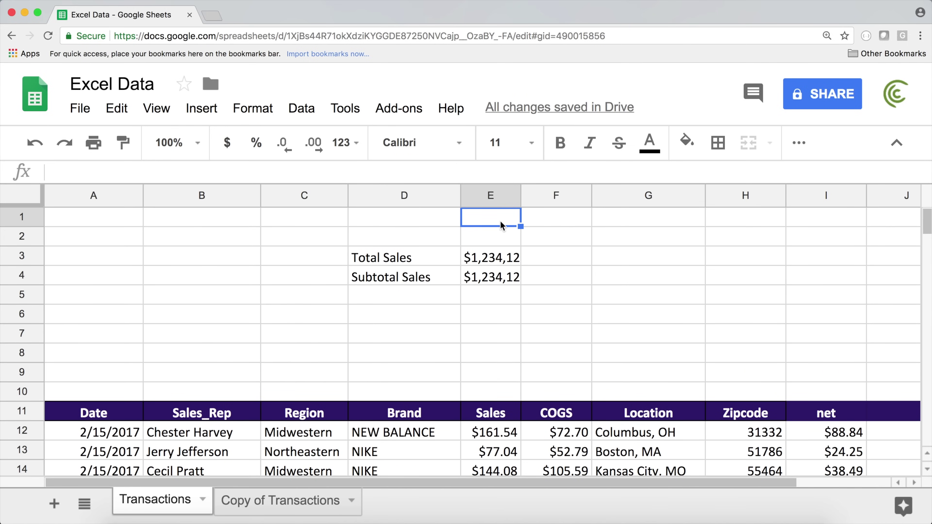
Widen column E and inspect the Total and Subtotal Sales formulas in E3 and E4.
{"action": "left_click_drag", "start_coordinate": [520, 195], "coordinate": [538, 195]}
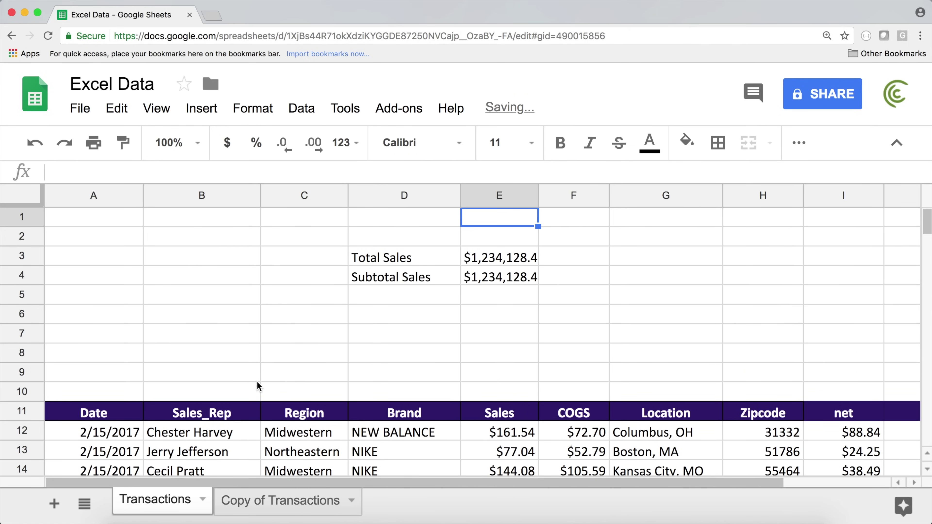
{"action": "left_click", "coordinate": [412, 261]}
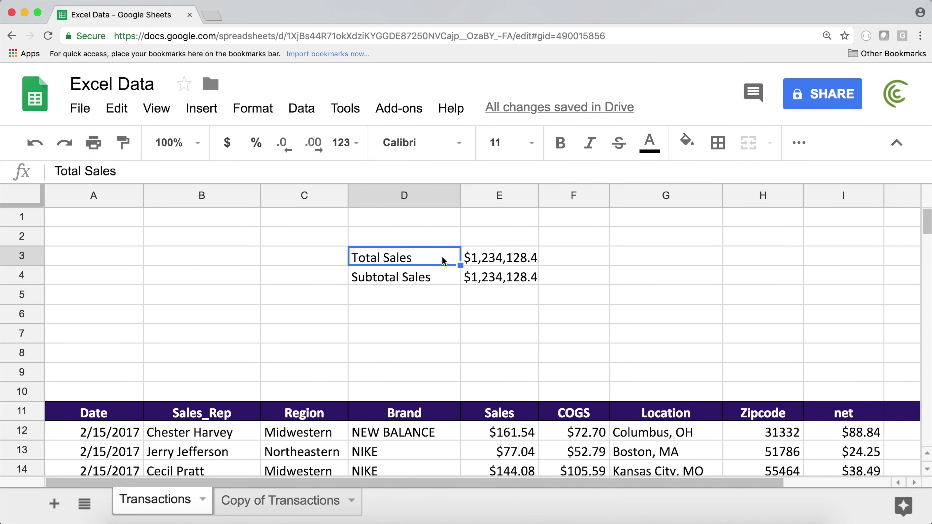
{"action": "left_click", "coordinate": [491, 258]}
{"action": "double_click", "coordinate": [492, 258]}
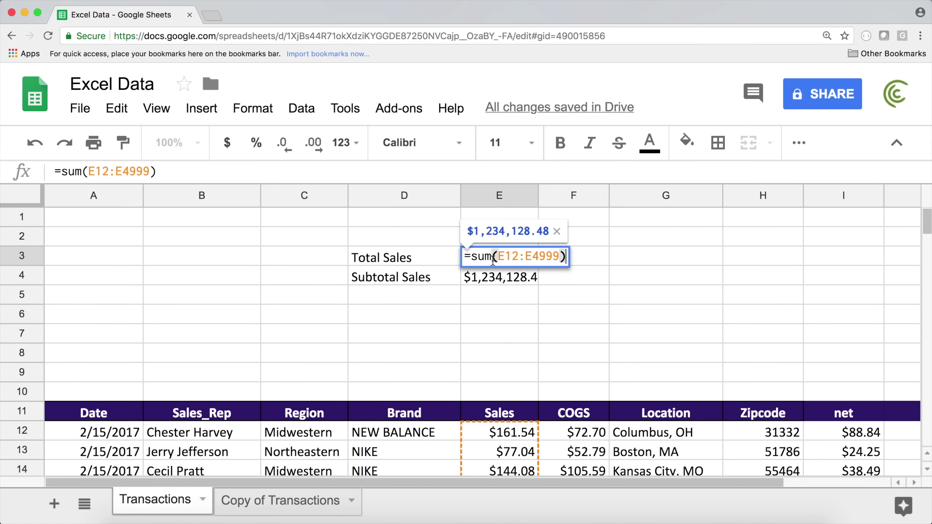
{"action": "key", "text": "Return"}
{"action": "double_click", "coordinate": [479, 281]}
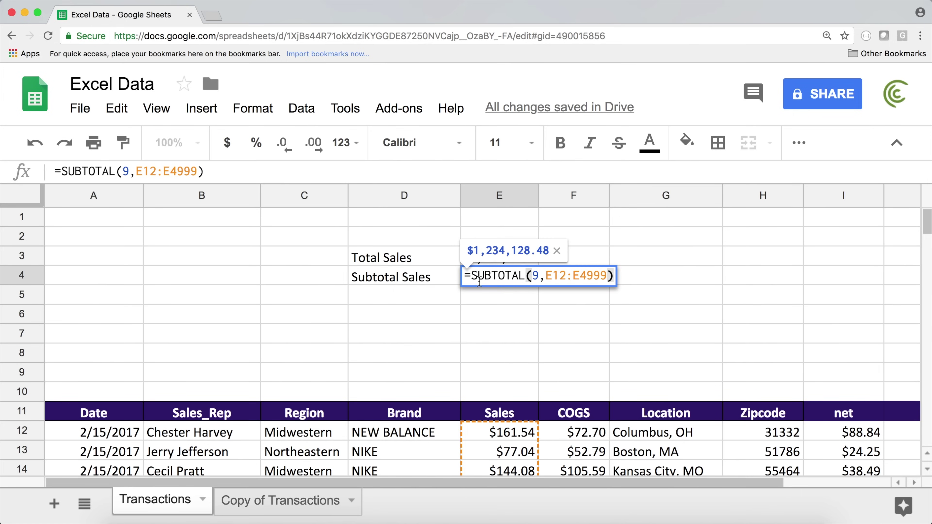
{"action": "key", "text": "Return"}
Create a filter on the table's header row 11 and open the Region filter.
{"action": "left_click", "coordinate": [405, 417]}
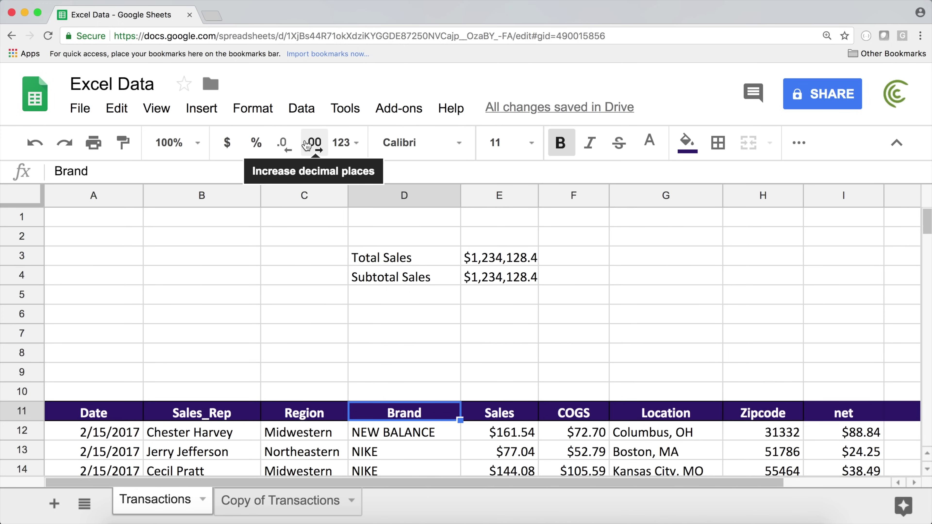
{"action": "left_click", "coordinate": [301, 108]}
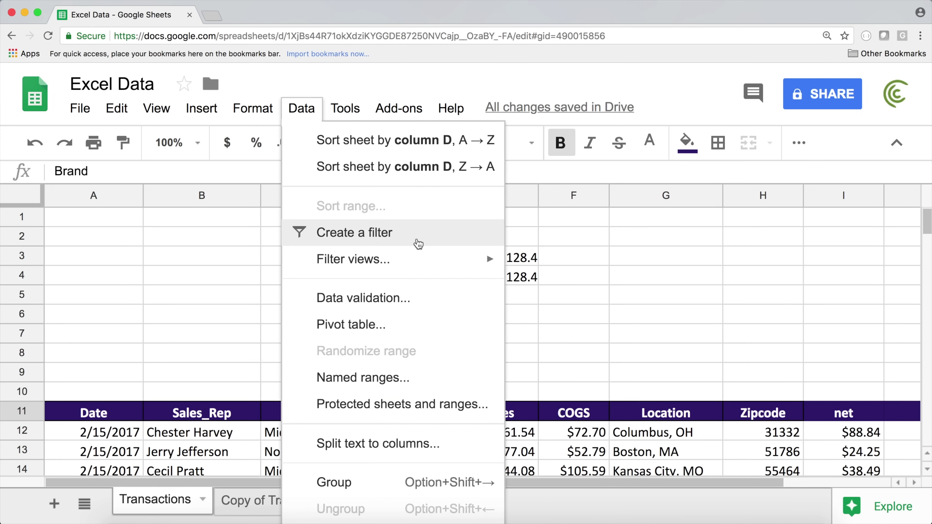
{"action": "left_click", "coordinate": [418, 244]}
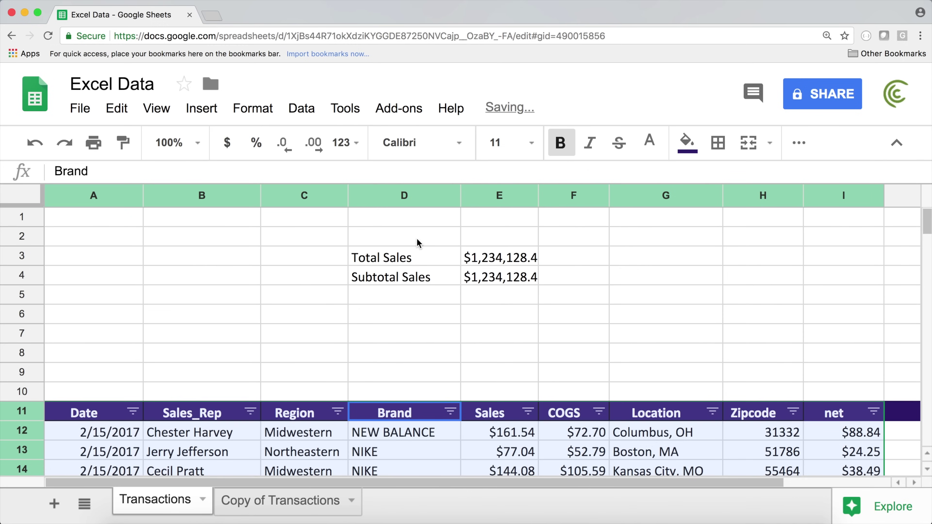
{"action": "left_click", "coordinate": [338, 411]}
{"action": "left_click", "coordinate": [234, 393]}
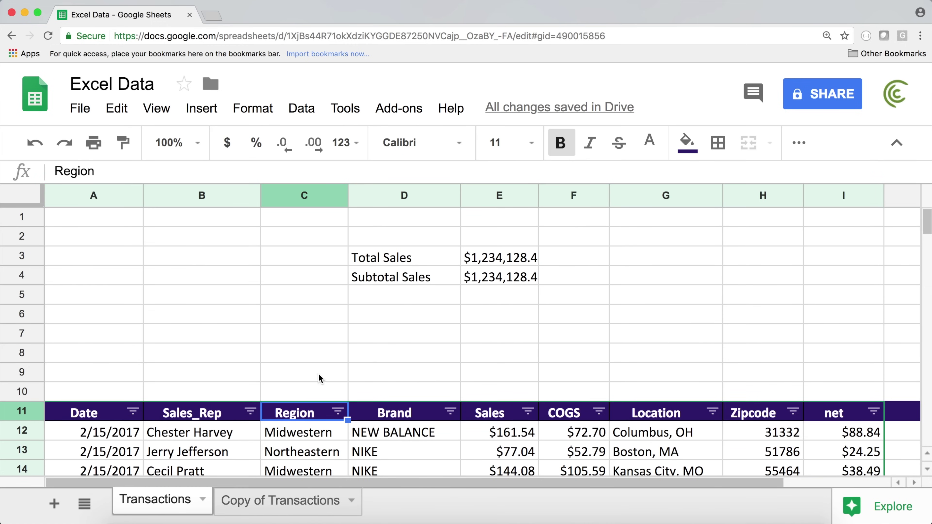
{"action": "left_click", "coordinate": [175, 250]}
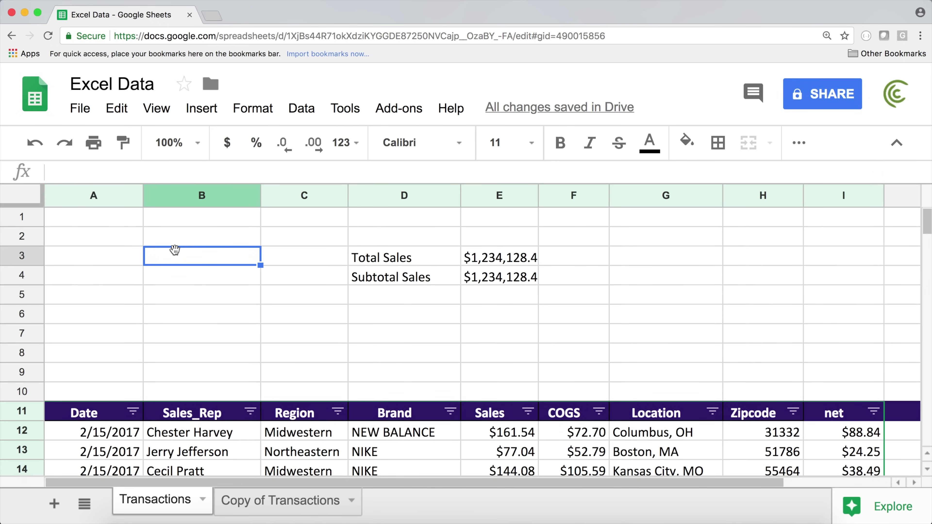
{"action": "key", "text": "super+minus"}
{"action": "key", "text": "super+minus"}
{"action": "key", "text": "super+minus"}
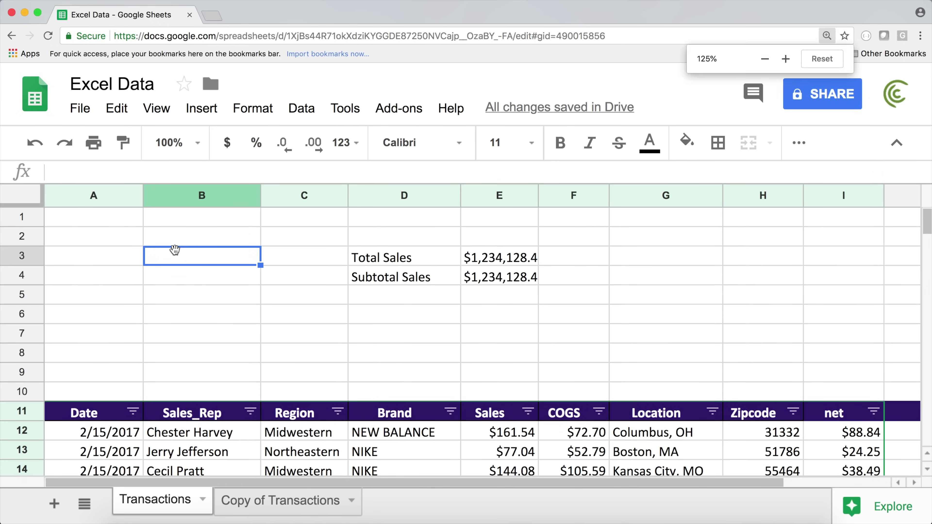
{"action": "left_click", "coordinate": [243, 318]}
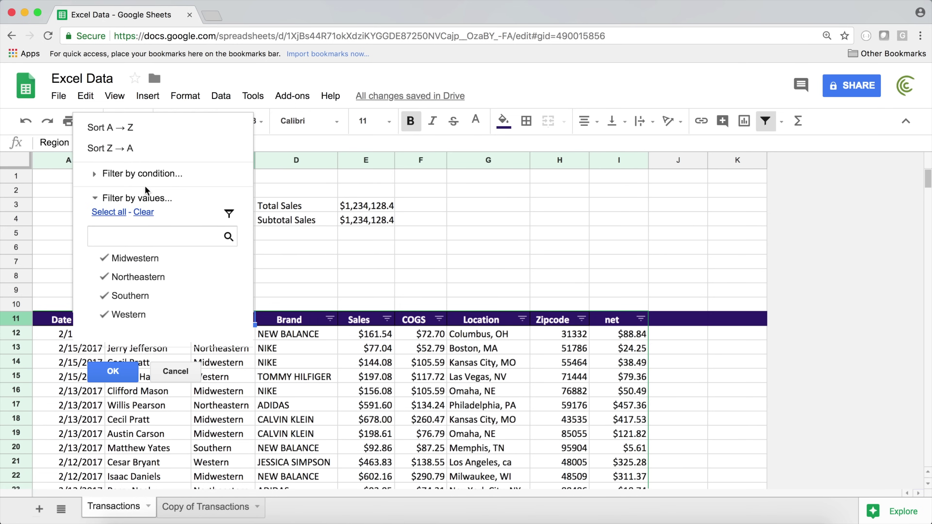
Limit the Region filter to Midwestern, widen column E, and check Subtotal Sales reads $512,021.88.
{"action": "left_click", "coordinate": [143, 212]}
{"action": "left_click", "coordinate": [136, 258]}
{"action": "left_click", "coordinate": [114, 372]}
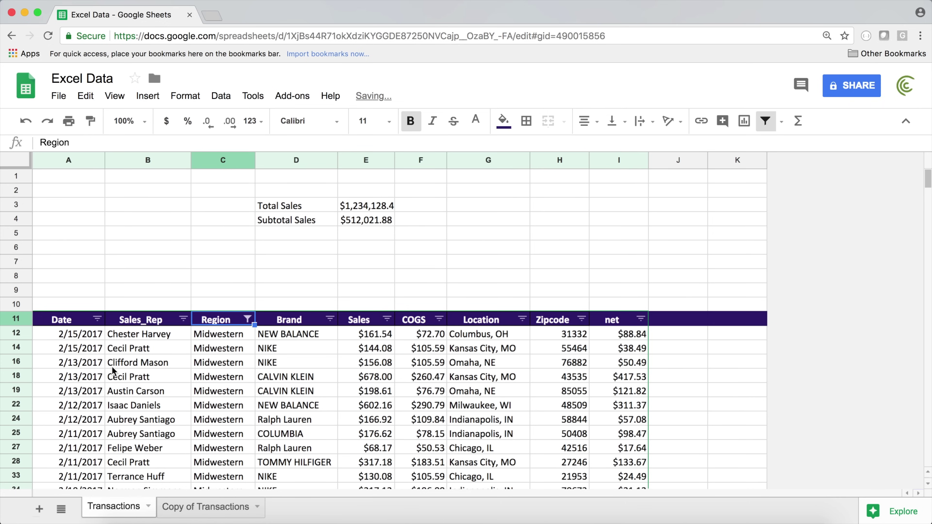
{"action": "left_click", "coordinate": [377, 205]}
{"action": "left_click_drag", "start_coordinate": [395, 164], "coordinate": [405, 163]}
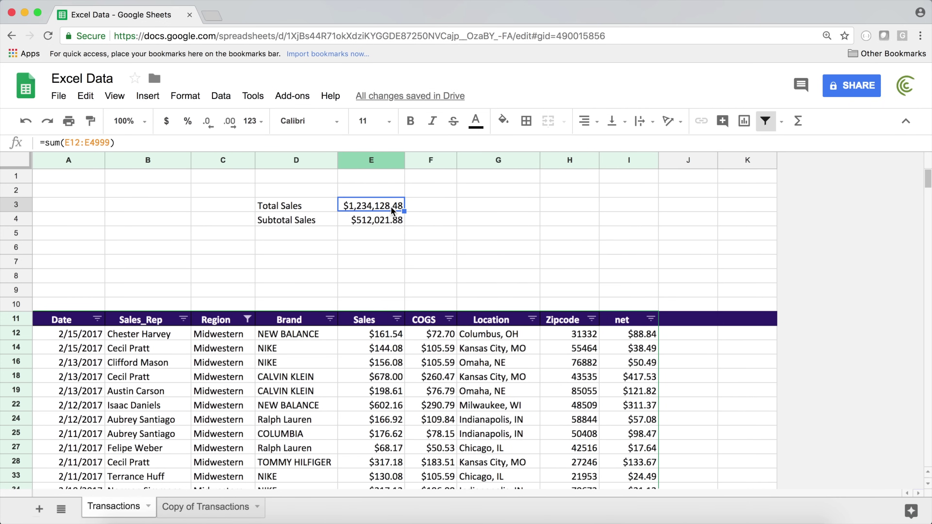
{"action": "left_click", "coordinate": [355, 223]}
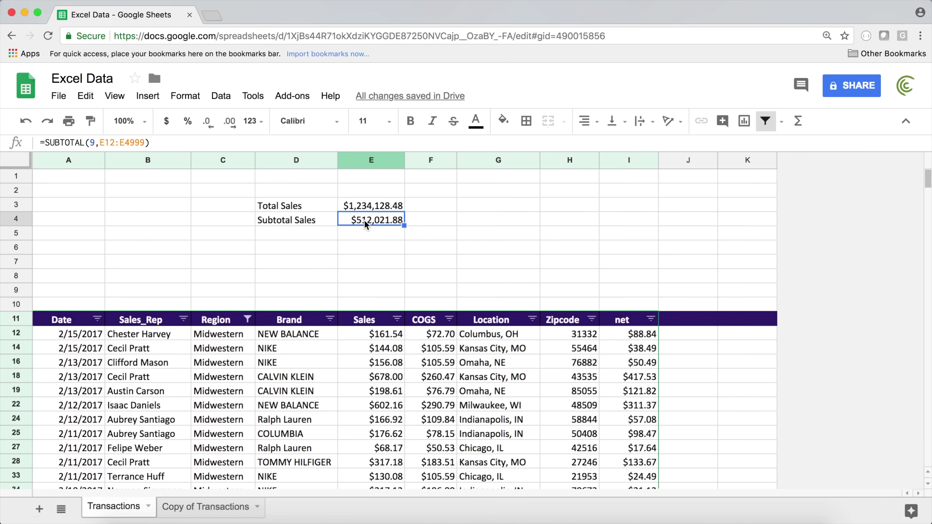
Apply the saved Chicago 2016 Sales filter view and check the E3 total.
{"action": "left_click", "coordinate": [219, 97]}
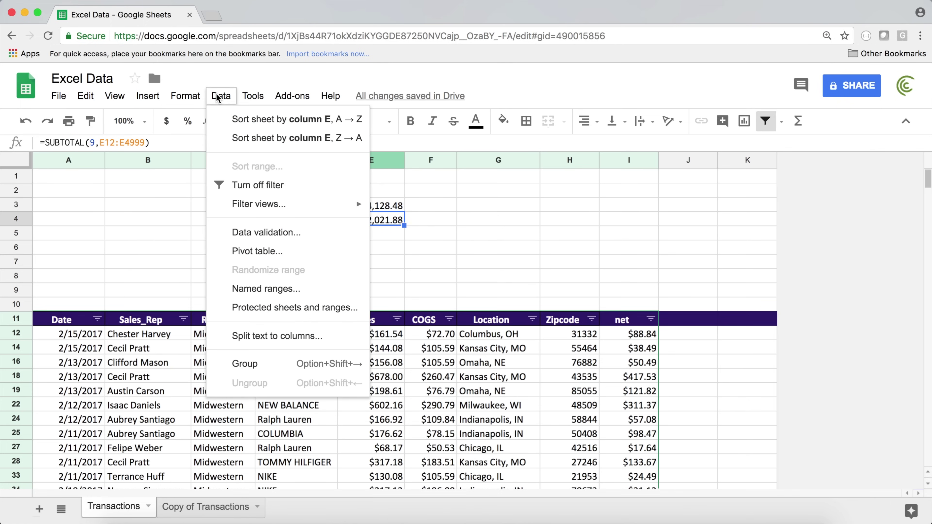
{"action": "mouse_move", "coordinate": [352, 210]}
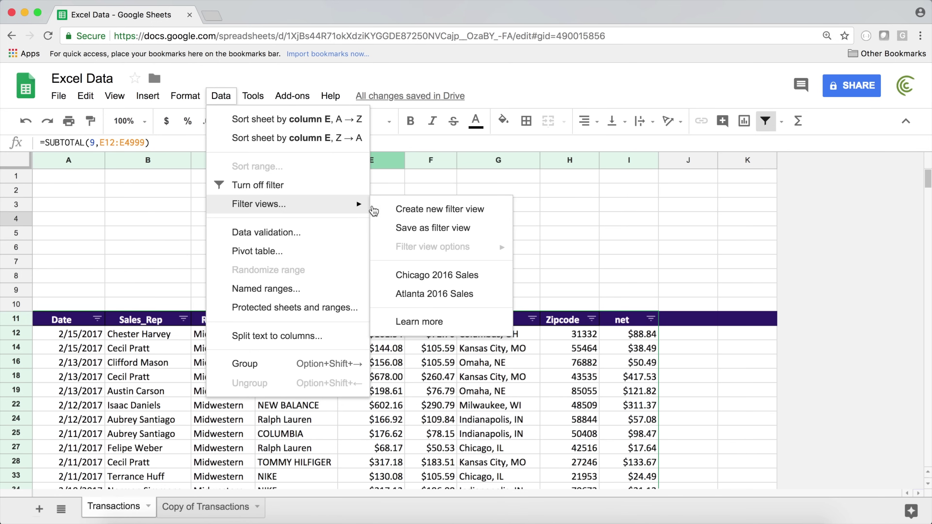
{"action": "left_click", "coordinate": [437, 275]}
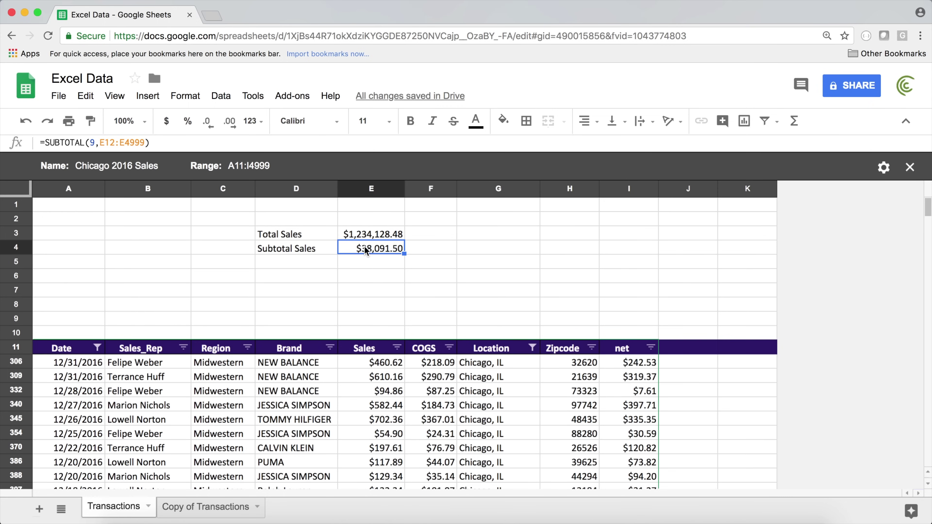
{"action": "left_click", "coordinate": [371, 240]}
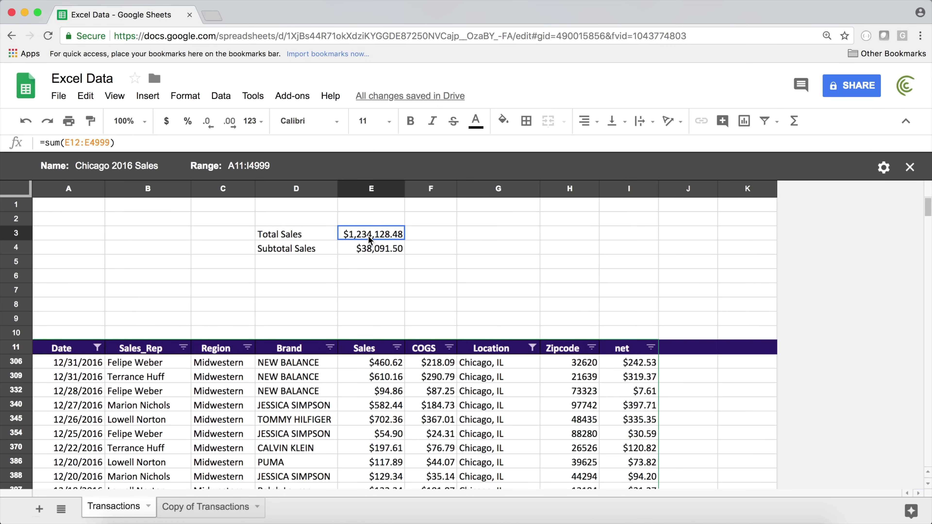
Add a % in Total label in D5 with =E4/E3 in E5, formatted as a percentage.
{"action": "left_click", "coordinate": [315, 267]}
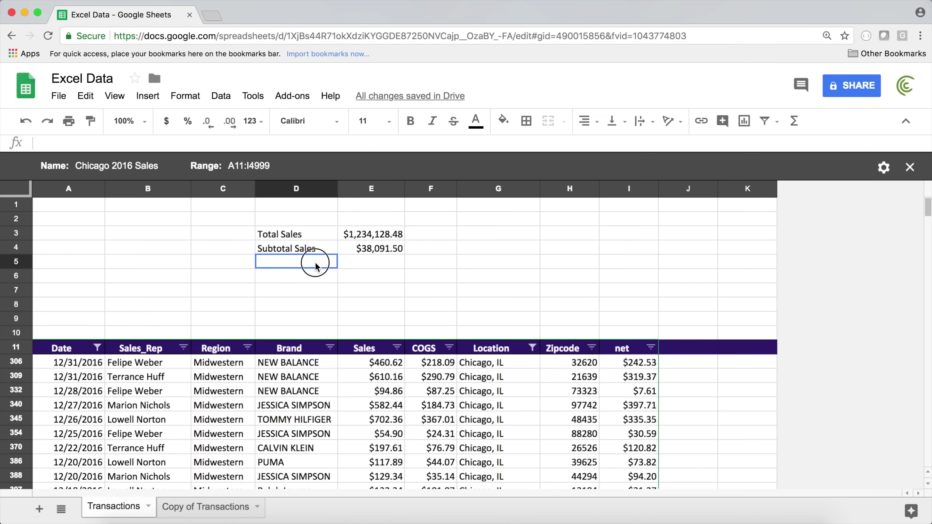
{"action": "type", "text": "% in ot"}
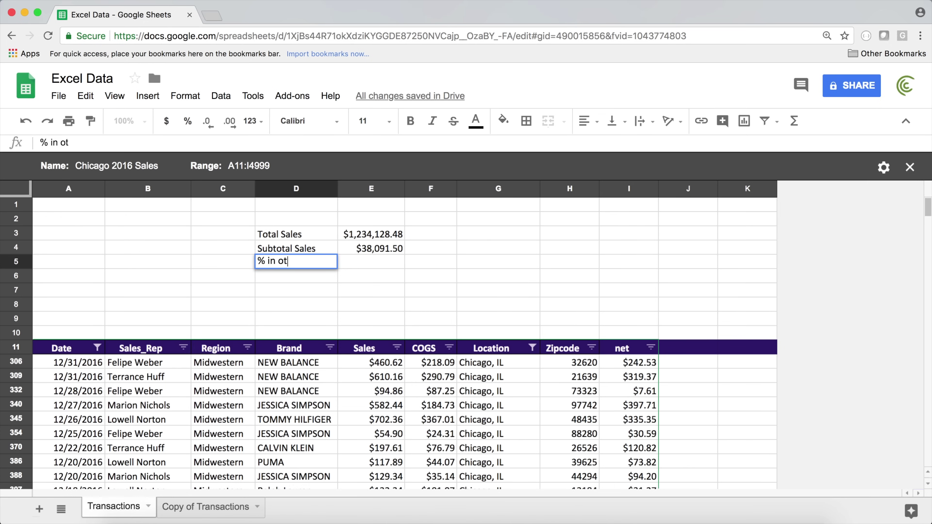
{"action": "key", "text": "BackSpace"}
{"action": "key", "text": "BackSpace"}
{"action": "type", "text": "Total"}
{"action": "key", "text": "Return"}
{"action": "left_click", "coordinate": [370, 261]}
{"action": "type", "text": "="}
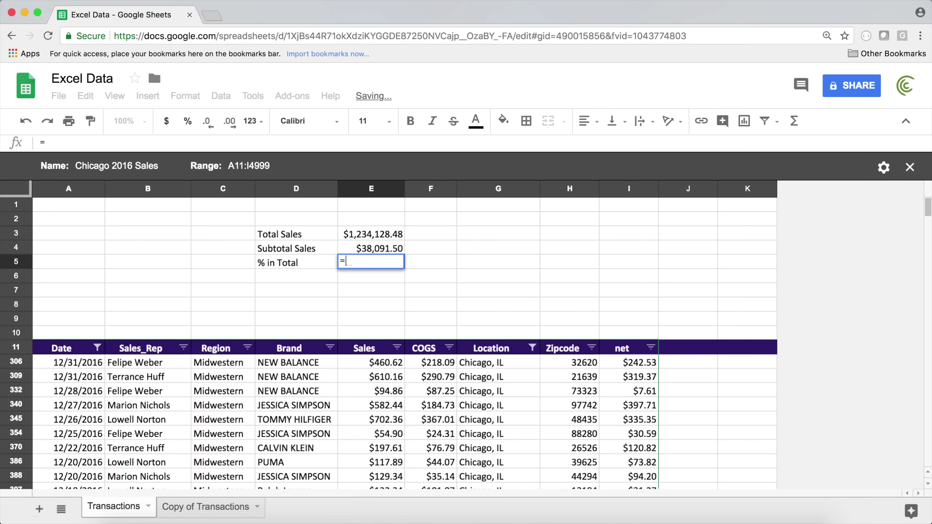
{"action": "left_click", "coordinate": [379, 254]}
{"action": "type", "text": "/"}
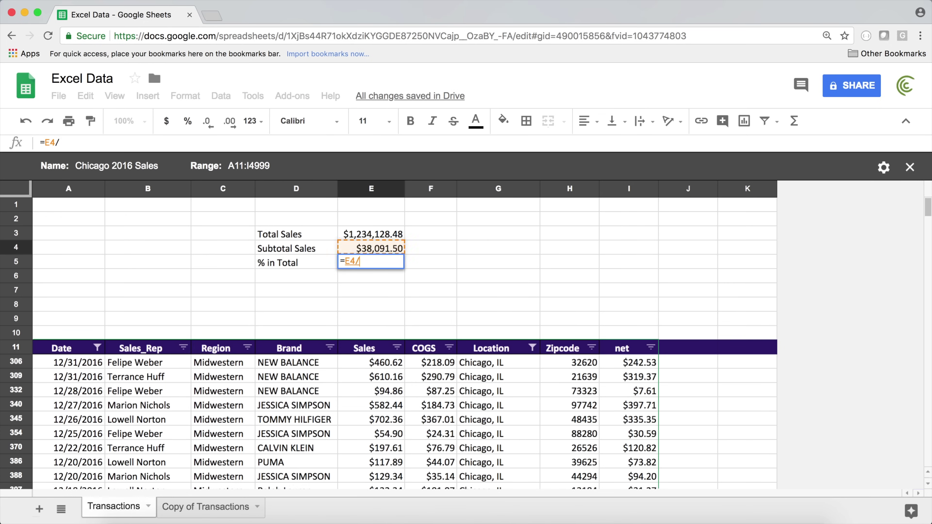
{"action": "left_click", "coordinate": [386, 235]}
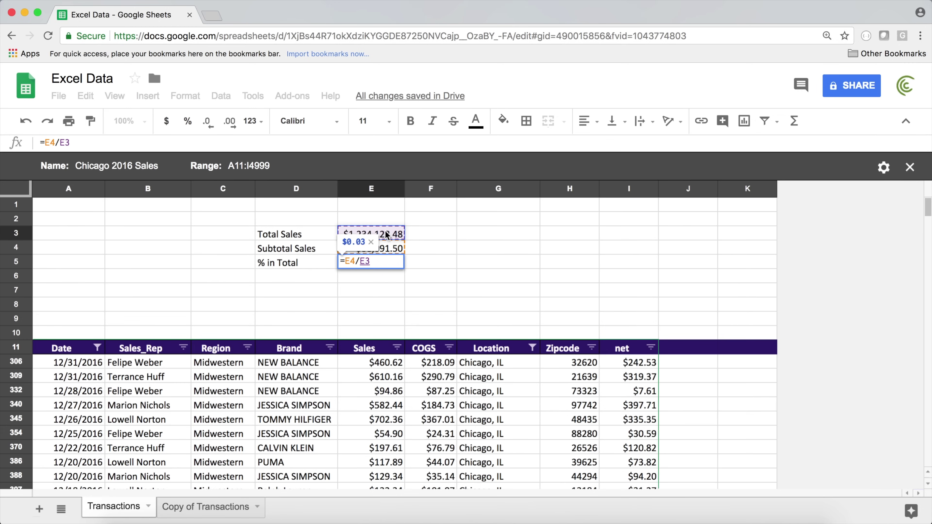
{"action": "key", "text": "Return"}
{"action": "key", "text": "Up"}
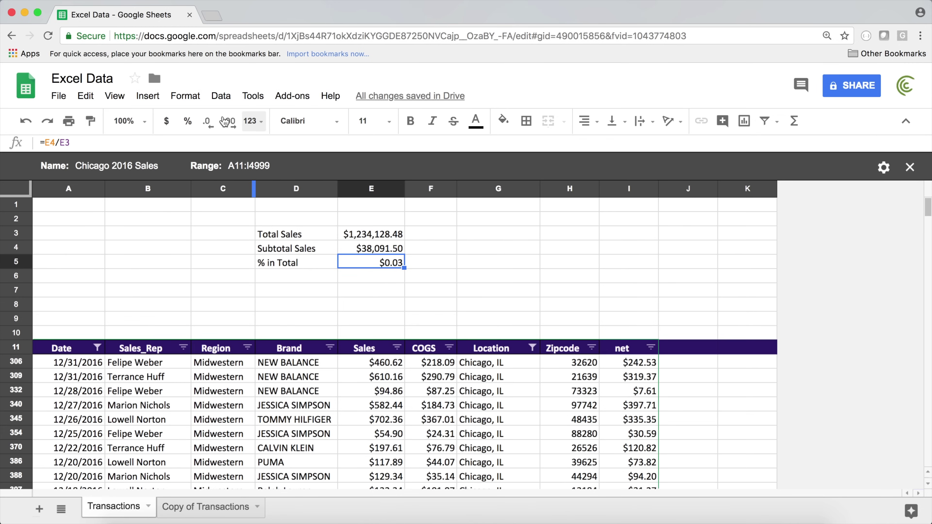
{"action": "left_click", "coordinate": [188, 120]}
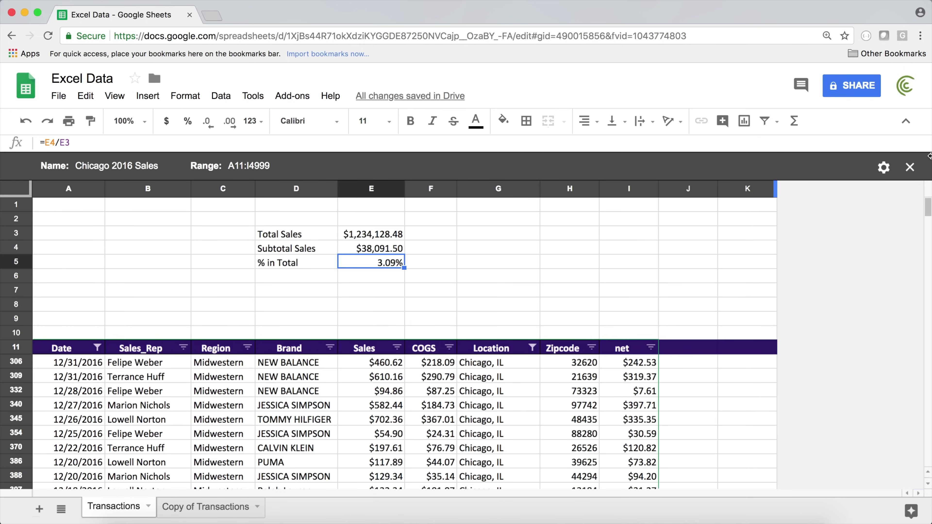
{"action": "left_click", "coordinate": [911, 168]}
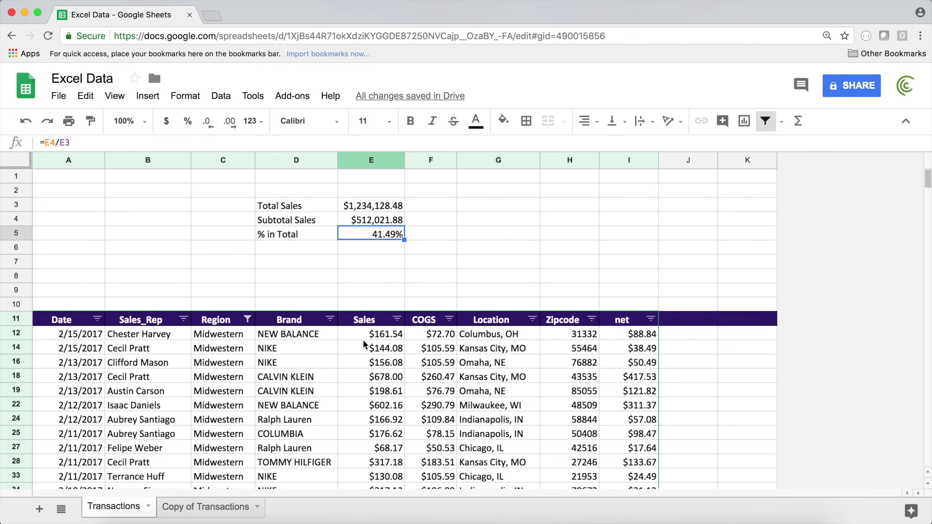
Turn off the filter on the Transactions table.
{"action": "left_click", "coordinate": [236, 341]}
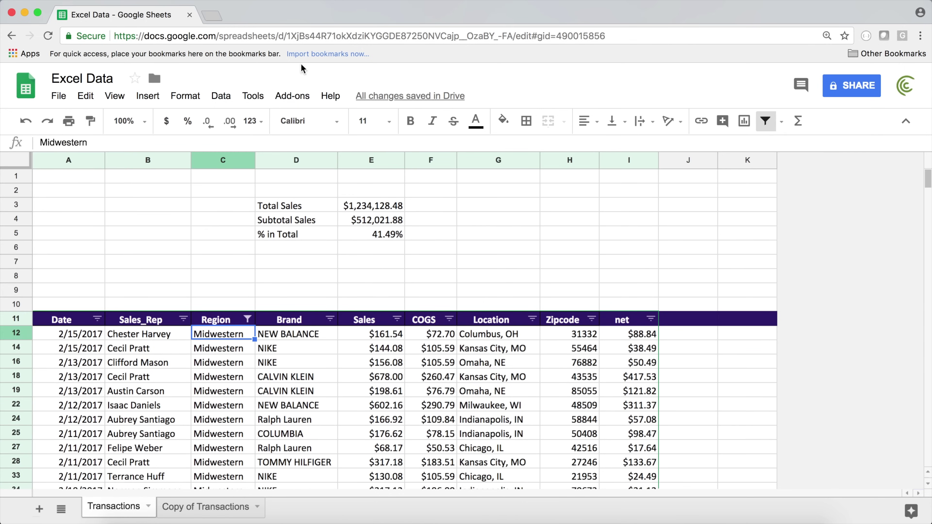
{"action": "left_click", "coordinate": [253, 96]}
{"action": "mouse_move", "coordinate": [230, 98]}
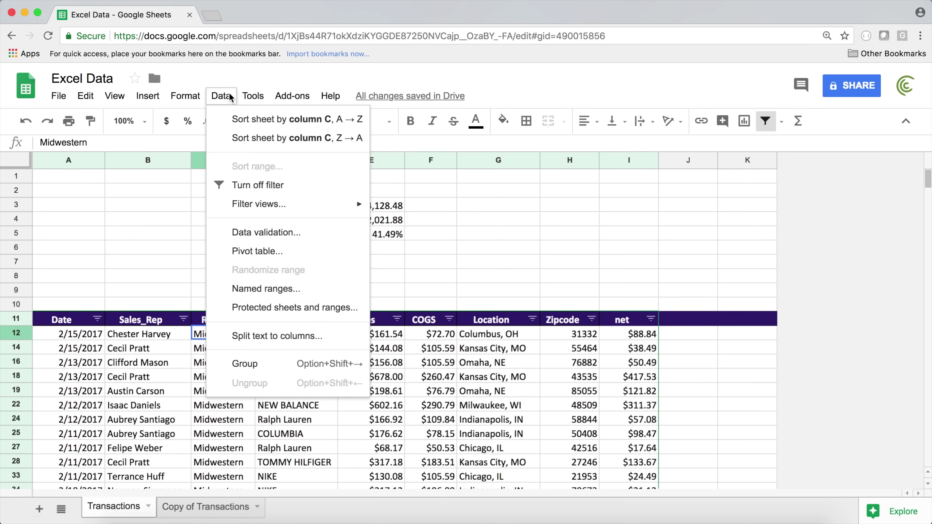
{"action": "left_click", "coordinate": [257, 185]}
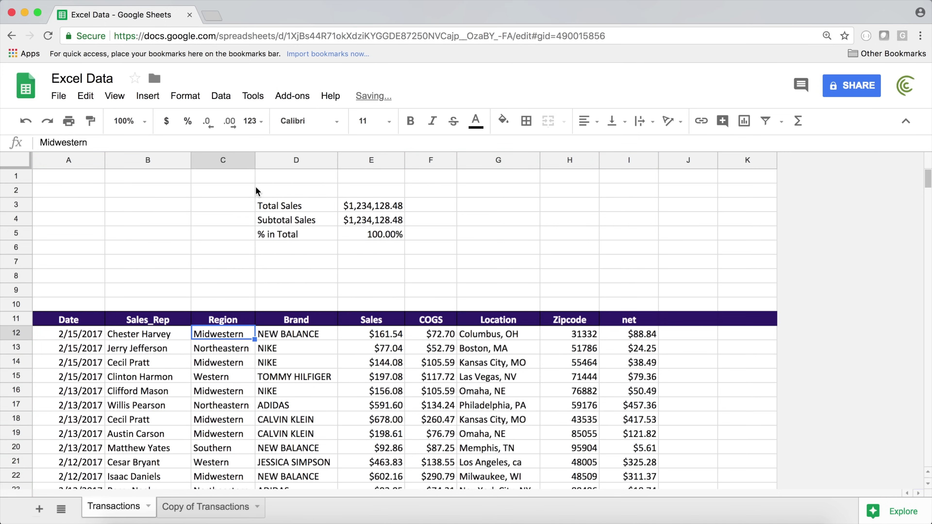
Add a SUM heading in E2 and begin =SUBTOTAL( in F4.
{"action": "left_click", "coordinate": [370, 194]}
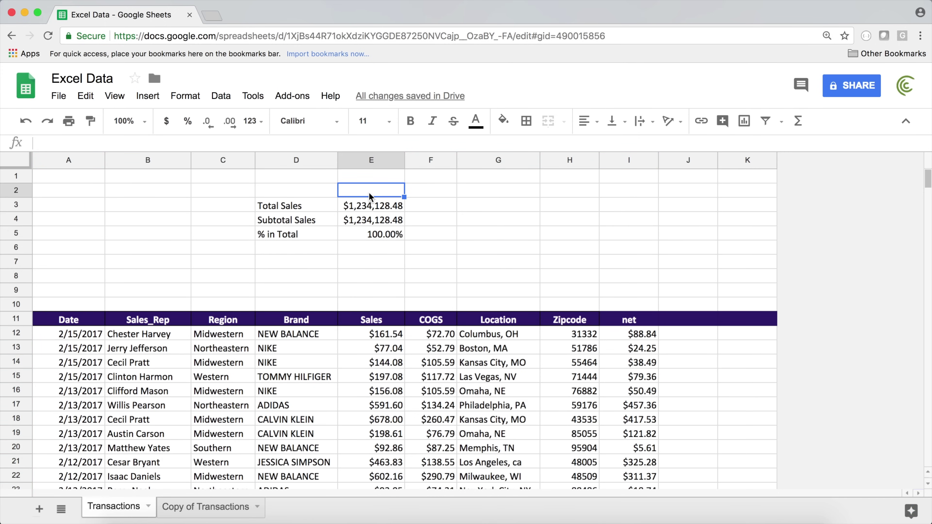
{"action": "type", "text": "SUM"}
{"action": "key", "text": "Return"}
{"action": "key", "text": "Down"}
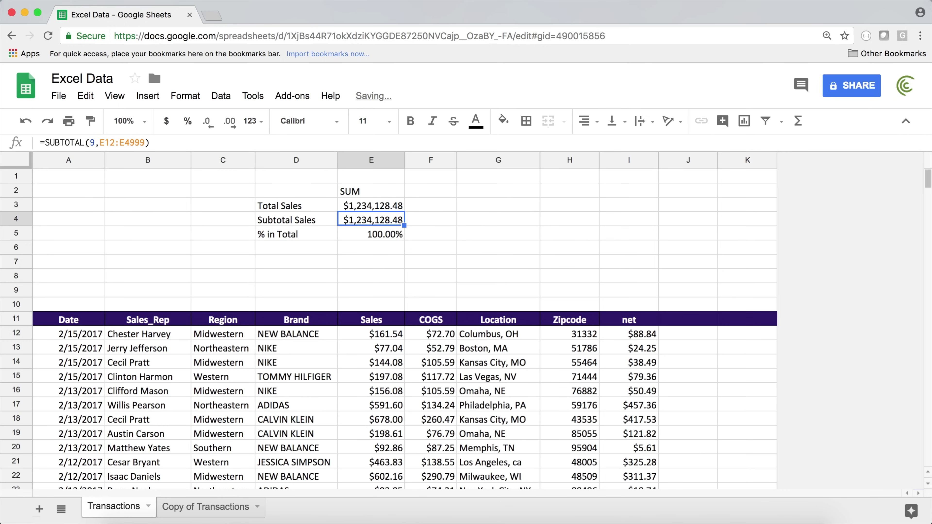
{"action": "left_click", "coordinate": [430, 218]}
{"action": "type", "text": "="}
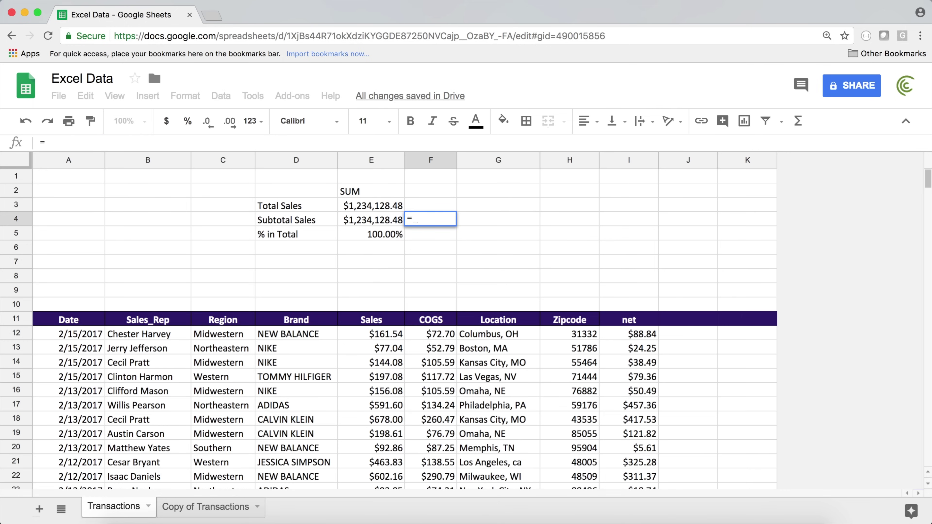
{"action": "type", "text": "SUBTOTAL("}
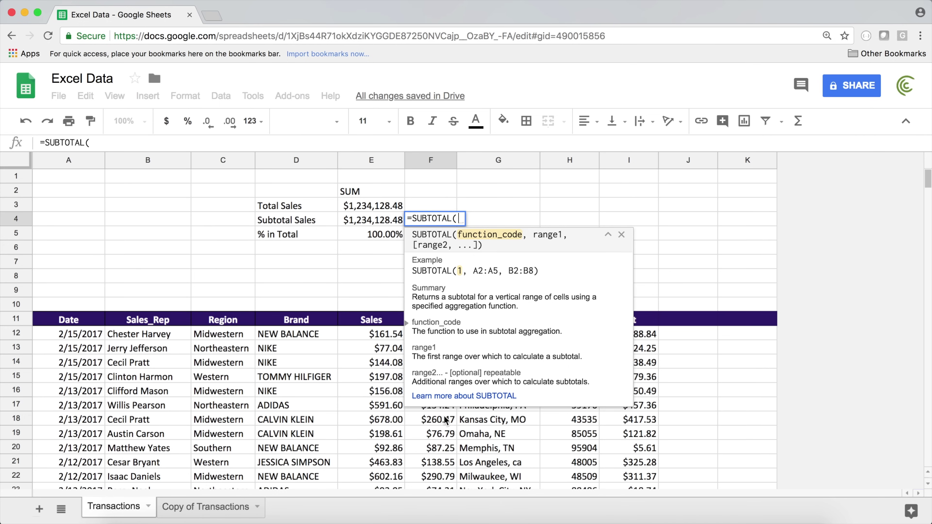
{"action": "left_click", "coordinate": [463, 396]}
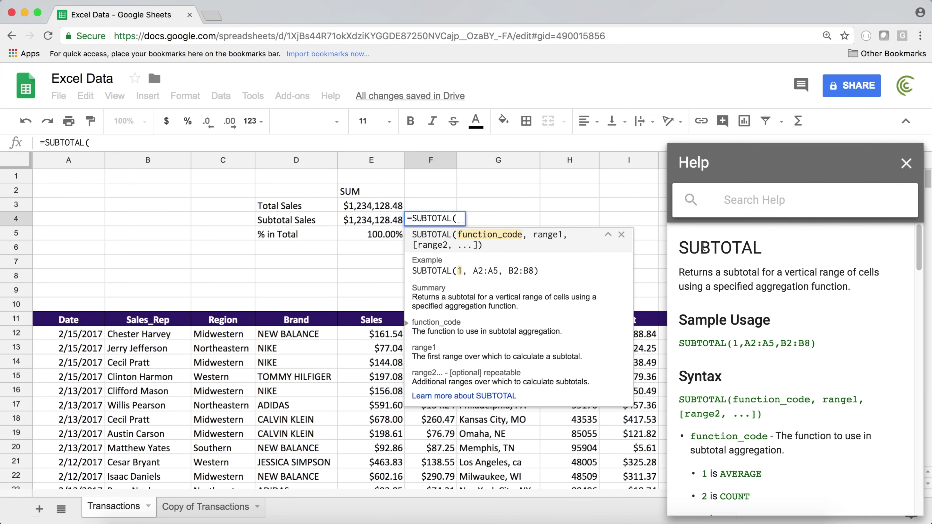
Look up SUBTOTAL's function codes and enter code 1 (AVERAGE) in the F4 formula.
{"action": "scroll", "coordinate": [735, 308], "scroll_direction": "down", "scroll_amount": 5}
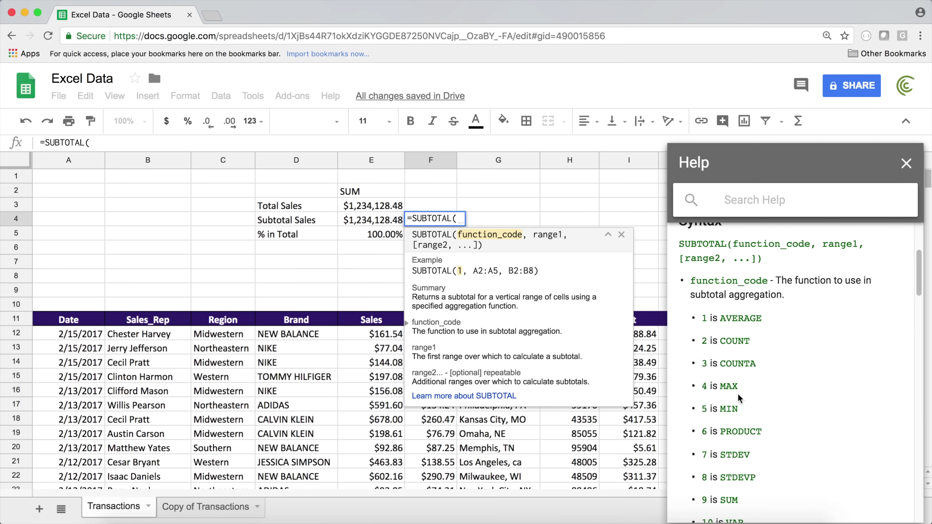
{"action": "scroll", "coordinate": [763, 417], "scroll_direction": "down", "scroll_amount": 1}
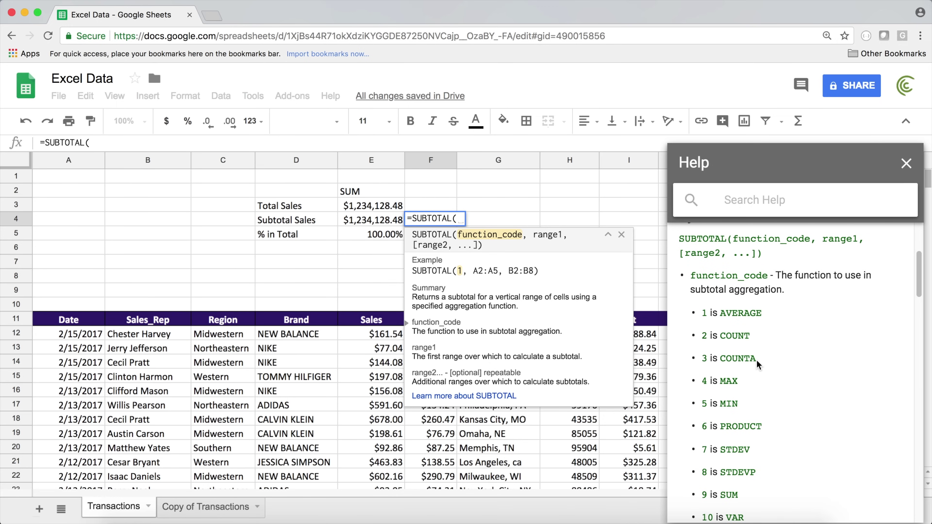
{"action": "scroll", "coordinate": [752, 383], "scroll_direction": "down", "scroll_amount": 2}
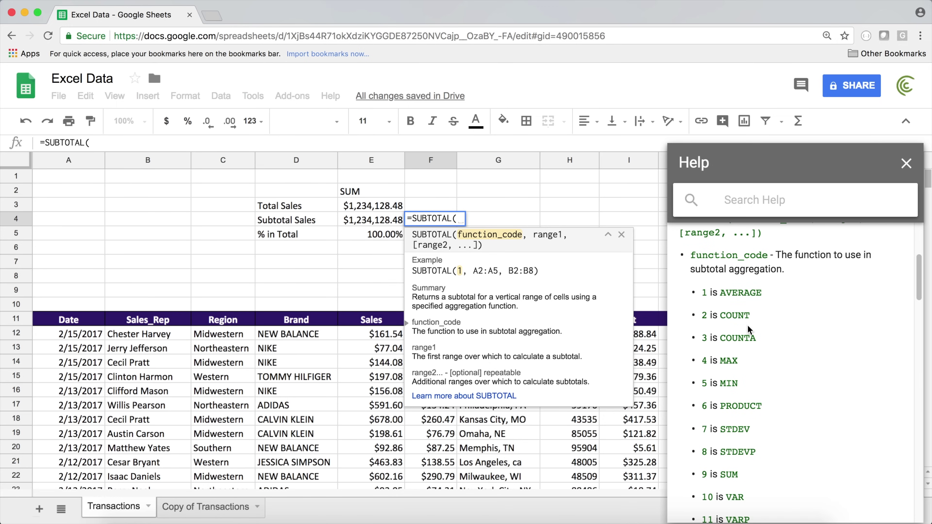
{"action": "scroll", "coordinate": [747, 325], "scroll_direction": "up", "scroll_amount": 1}
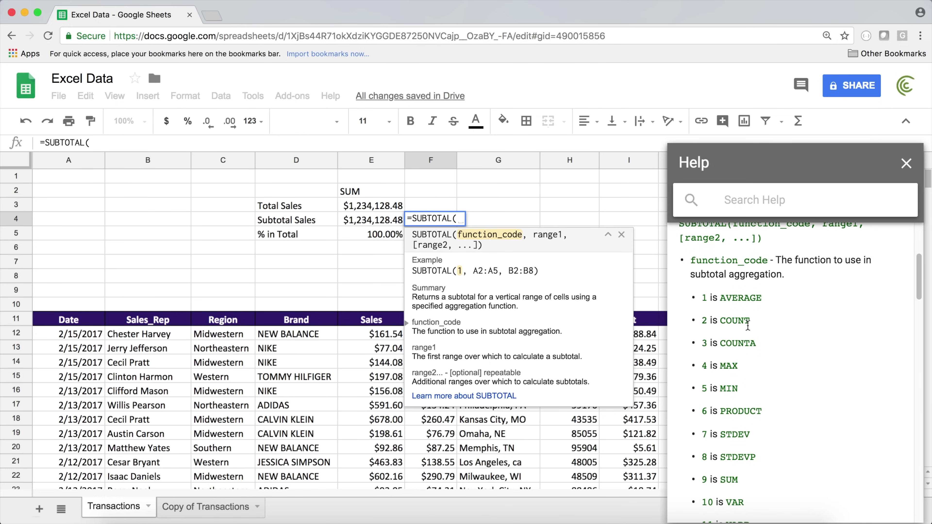
{"action": "double_click", "coordinate": [735, 299]}
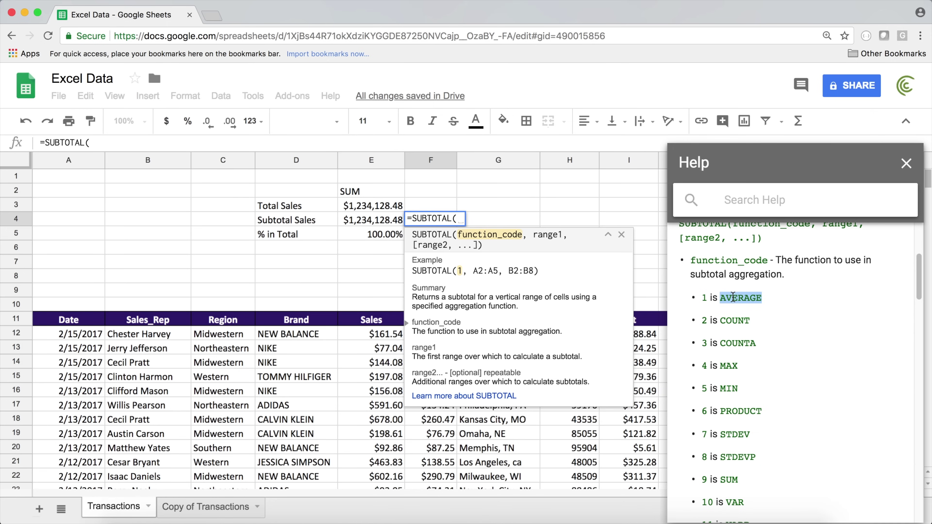
{"action": "left_click", "coordinate": [461, 220]}
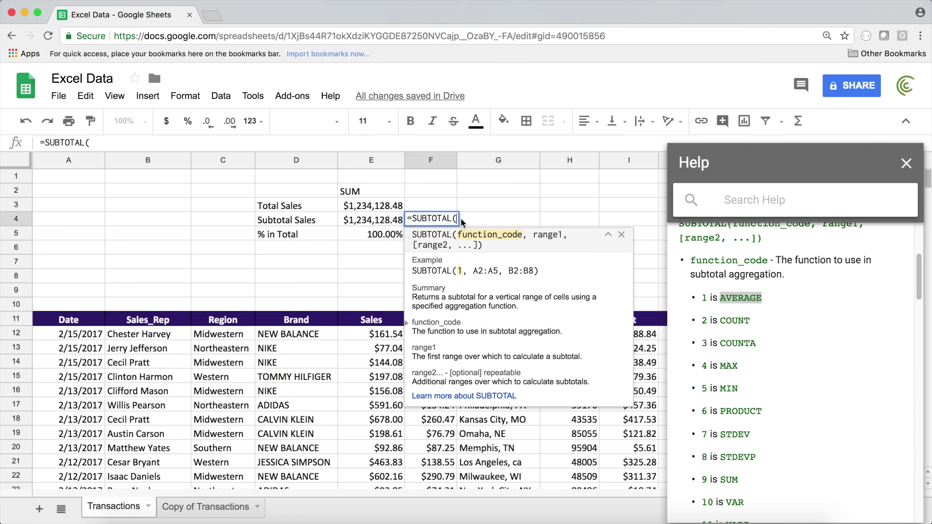
{"action": "type", "text": "1,"}
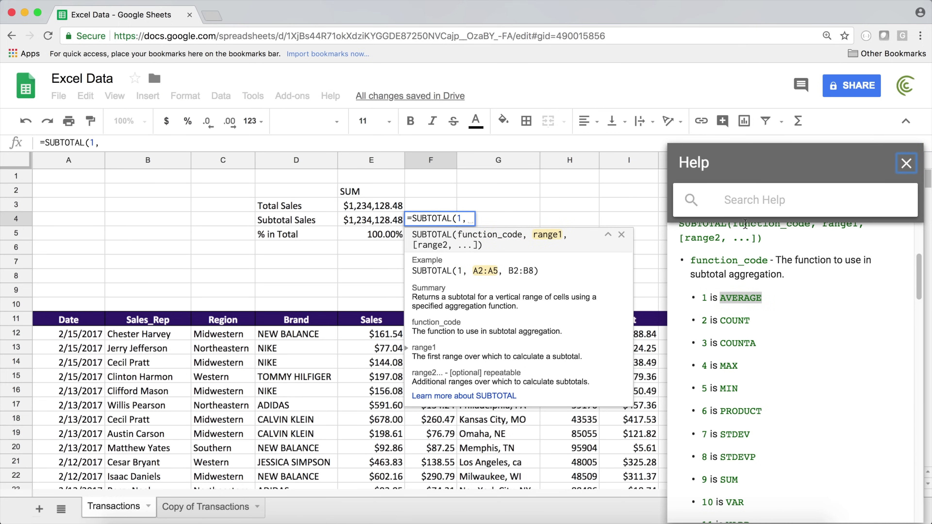
{"action": "left_click", "coordinate": [906, 164]}
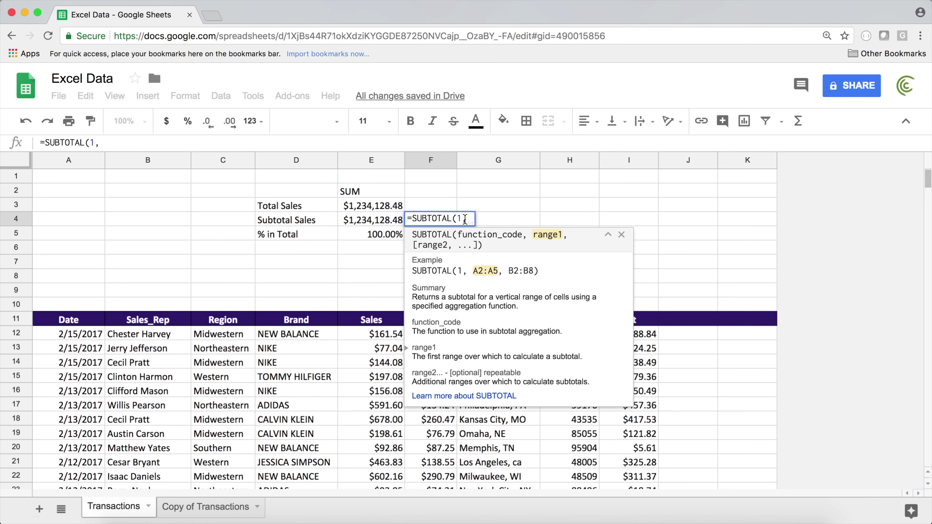
Complete F4's formula as =SUBTOTAL(1,E12:E) to average the Sales column.
{"action": "left_click", "coordinate": [393, 334]}
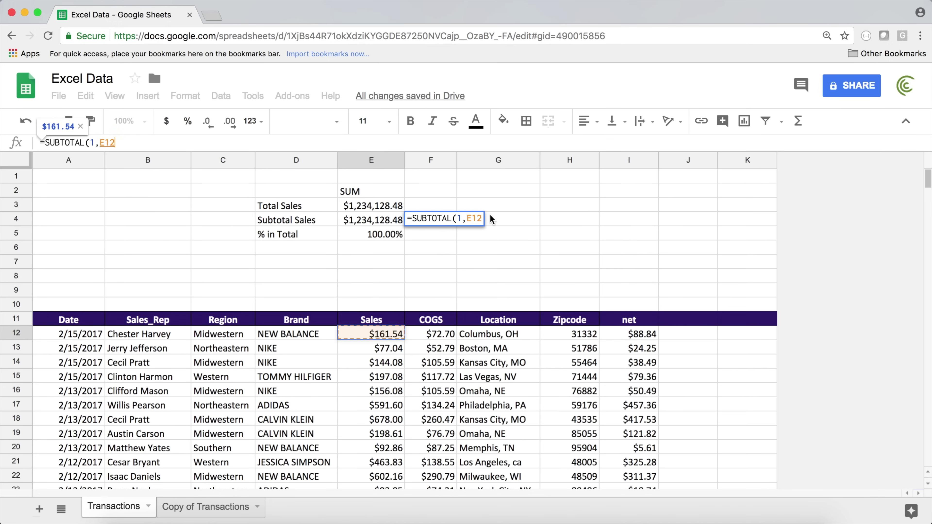
{"action": "left_click", "coordinate": [482, 218]}
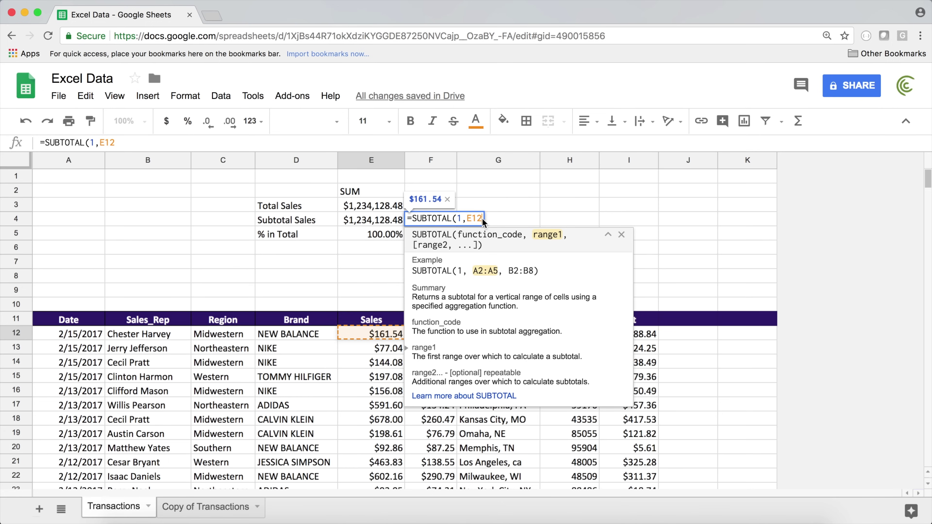
{"action": "type", "text": ":e"}
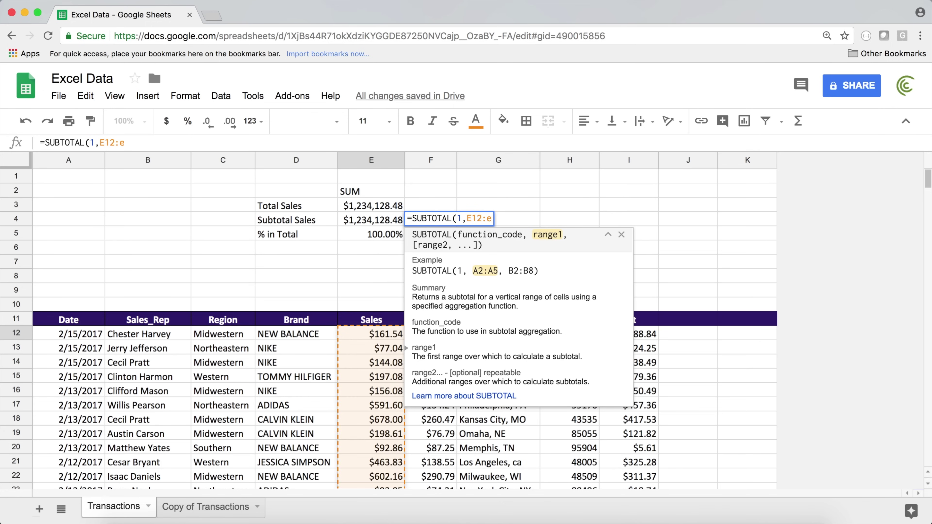
{"action": "key", "text": "BackSpace"}
{"action": "type", "text": "E"}
{"action": "key", "text": "Return"}
Enter =AVERAGE(E12:E) in F3 to show the Sales average of $247.42.
{"action": "key", "text": "Up"}
{"action": "key", "text": "Up"}
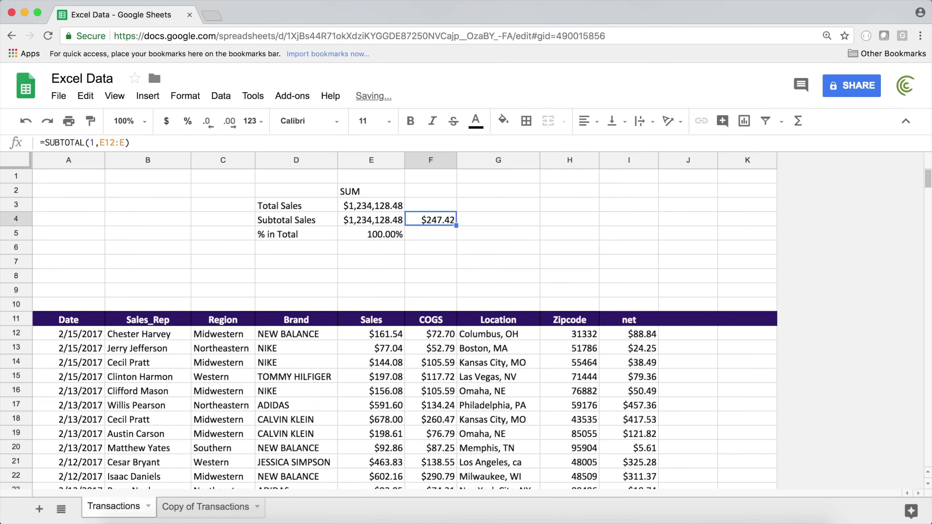
{"action": "type", "text": "-"}
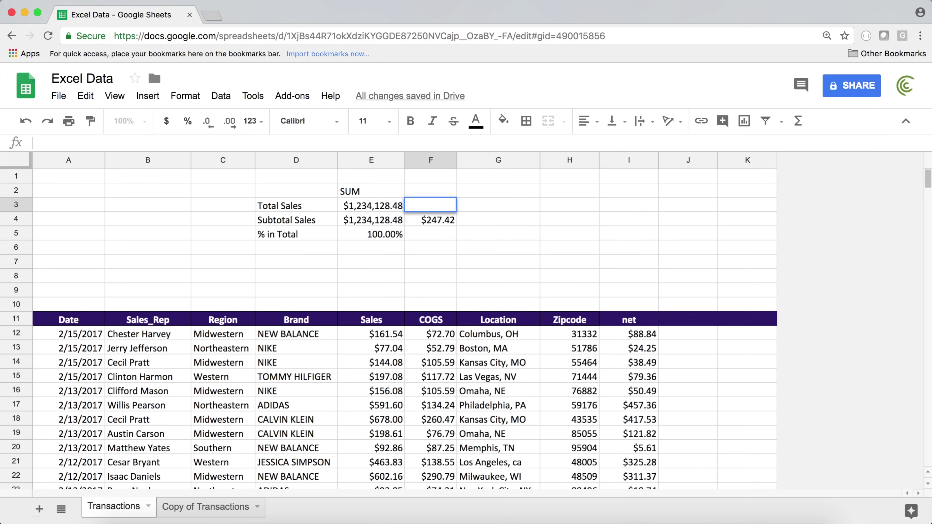
{"action": "type", "text": "AVE"}
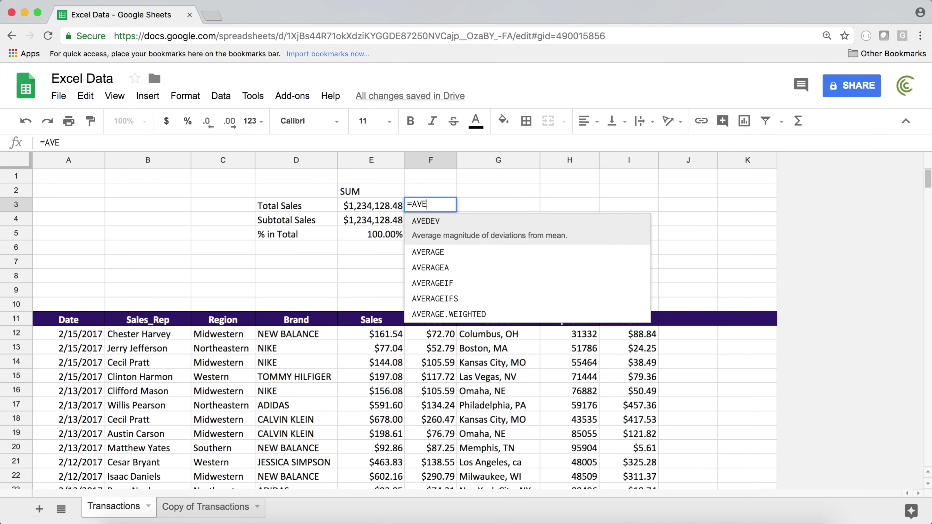
{"action": "key", "text": "Down"}
{"action": "key", "text": "Tab"}
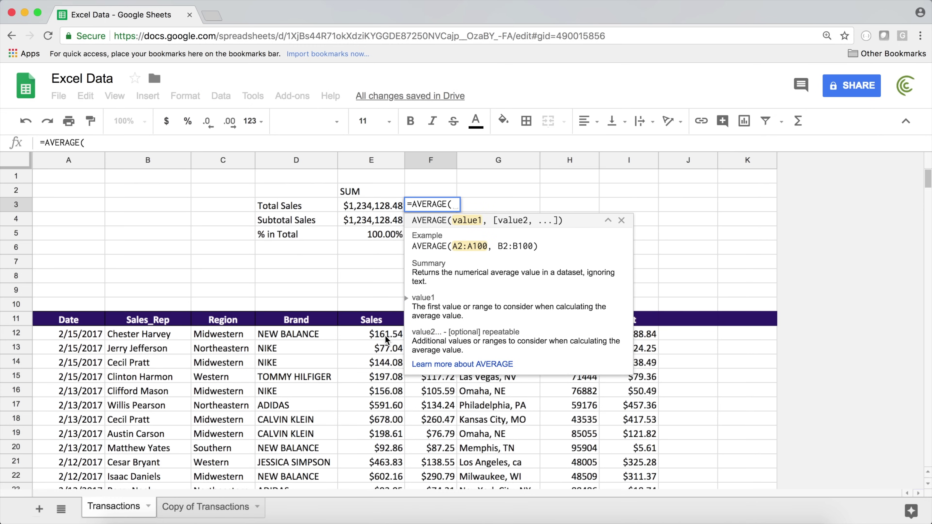
{"action": "left_click_drag", "start_coordinate": [385, 335], "coordinate": [387, 354]}
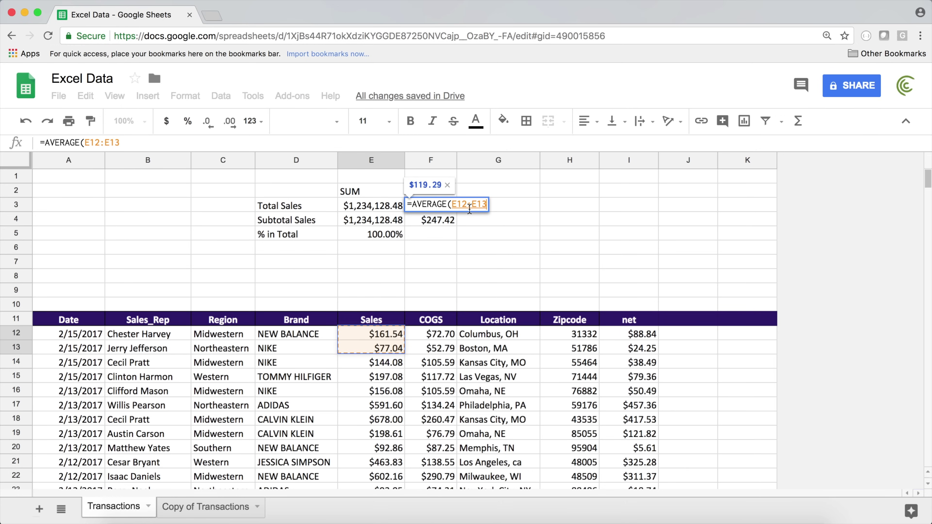
{"action": "key", "text": "BackSpace"}
{"action": "key", "text": "BackSpace"}
{"action": "key", "text": "Return"}
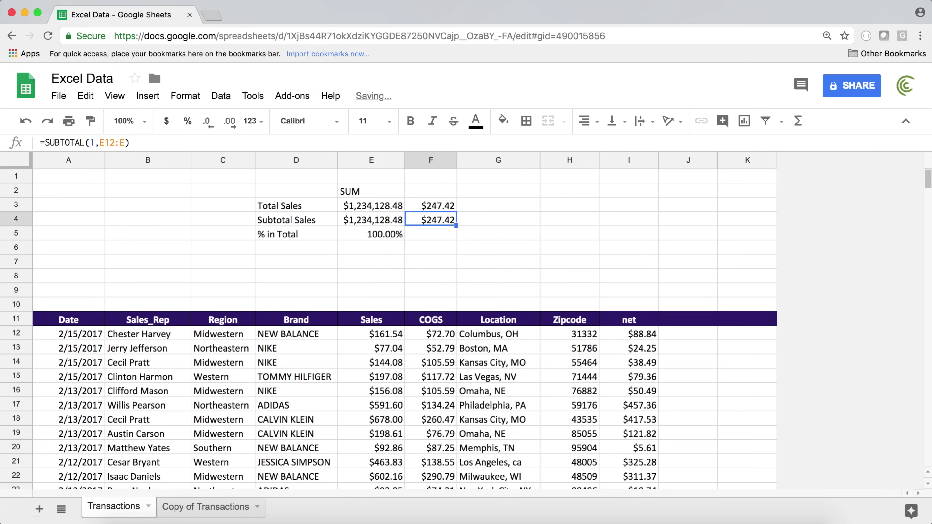
Add the heading 'Average' in F2 above column F's summaries.
{"action": "left_click", "coordinate": [425, 190]}
{"action": "type", "text": "A"}
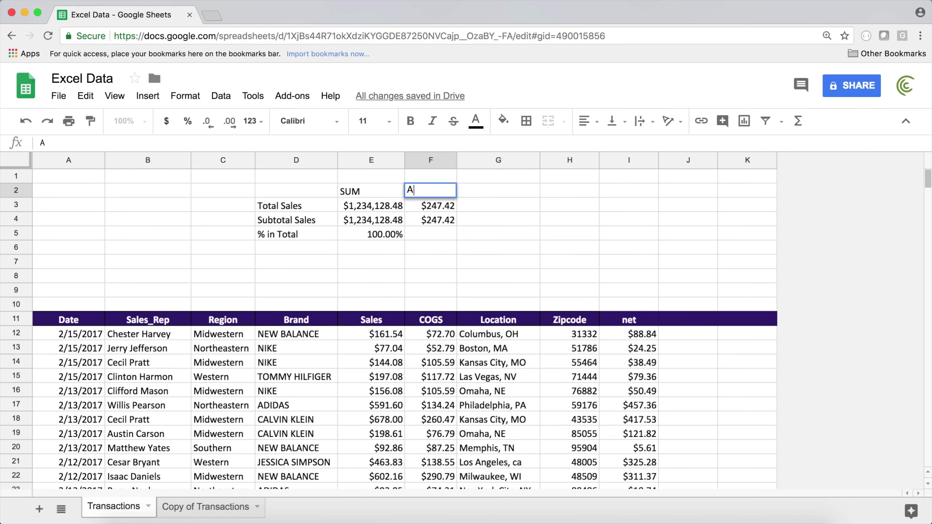
{"action": "type", "text": "verage"}
{"action": "key", "text": "Return"}
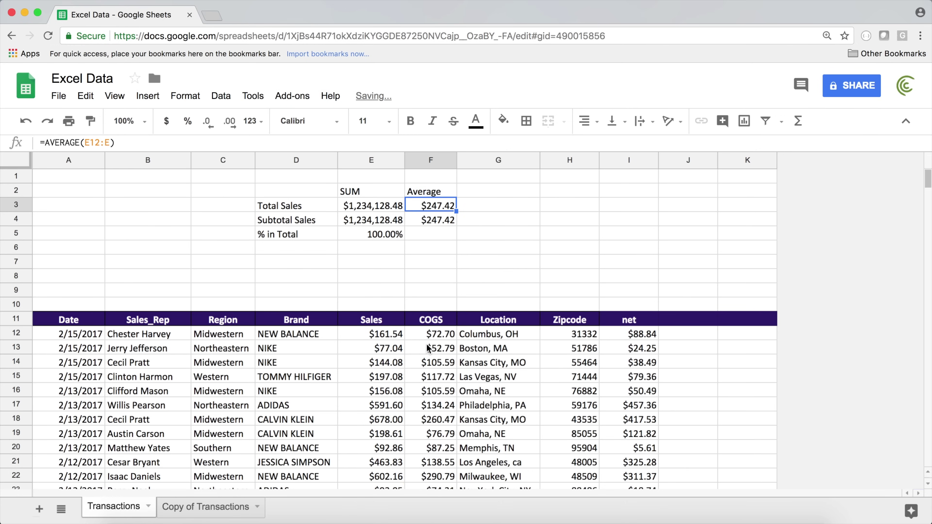
{"action": "left_click", "coordinate": [345, 323]}
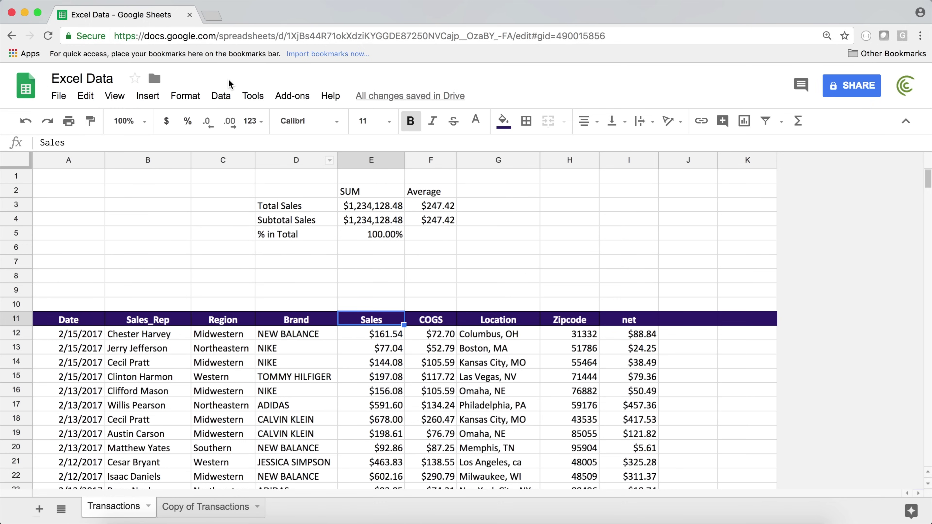
{"action": "left_click", "coordinate": [220, 96]}
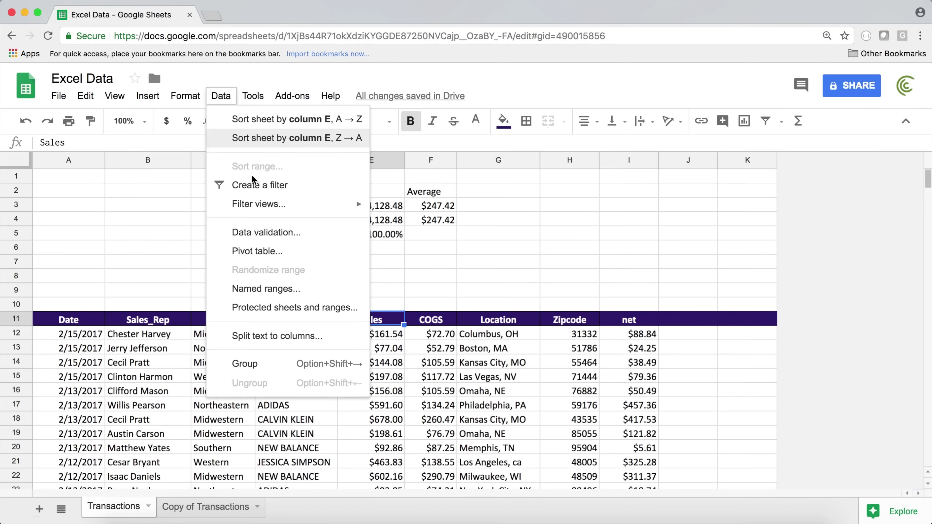
{"action": "mouse_move", "coordinate": [308, 209]}
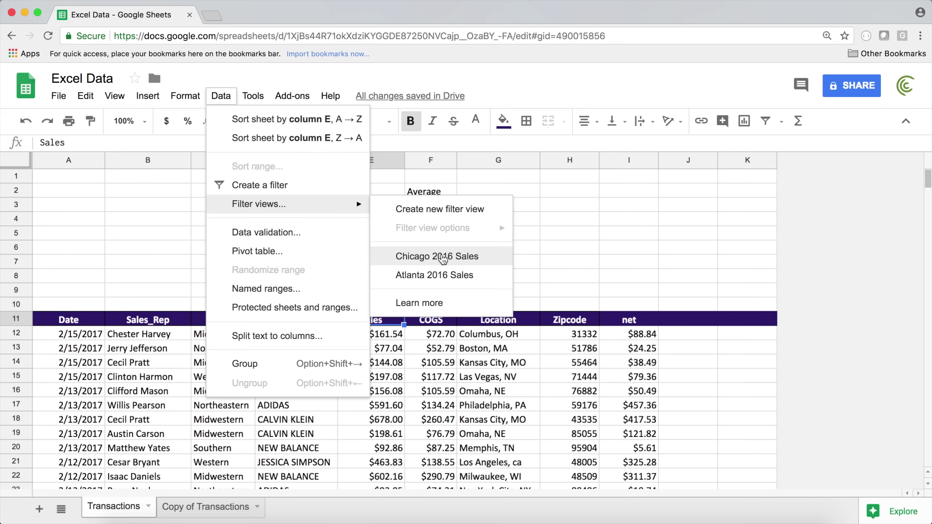
{"action": "left_click", "coordinate": [443, 257]}
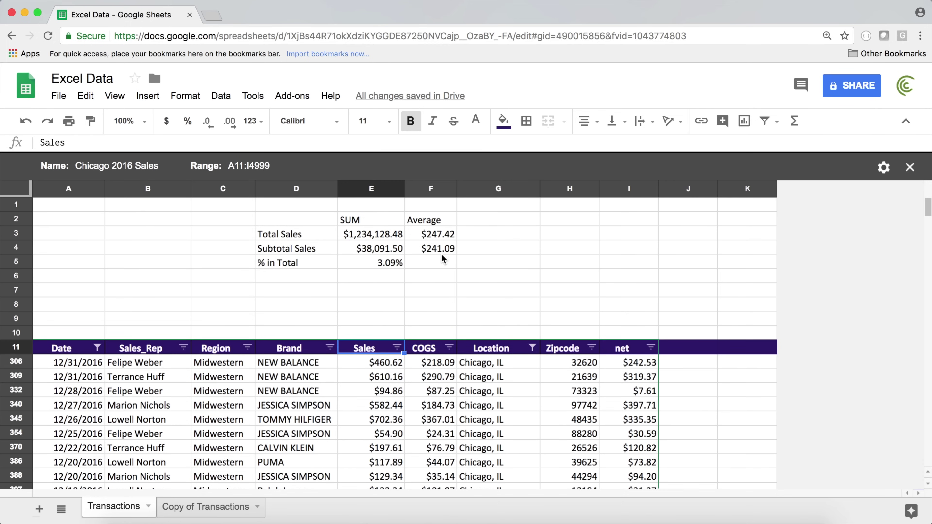
{"action": "left_click", "coordinate": [432, 251]}
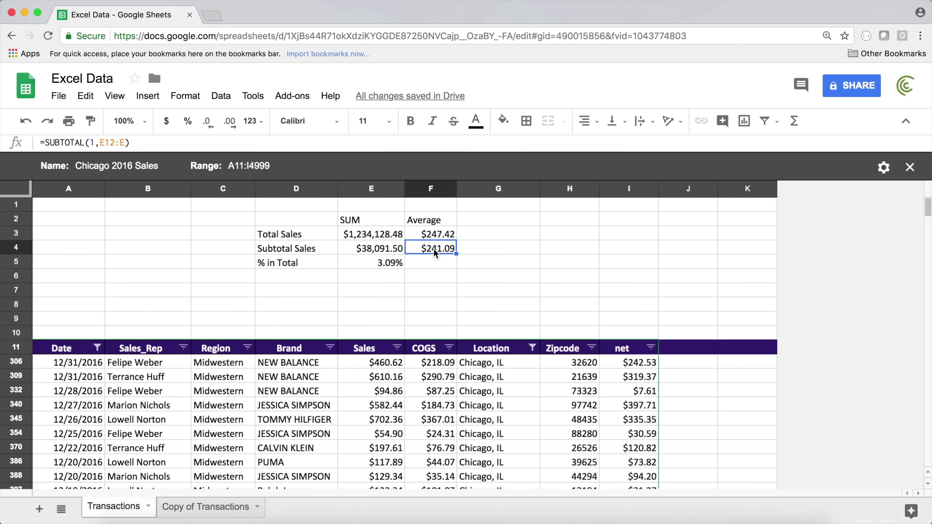
{"action": "left_click", "coordinate": [439, 237]}
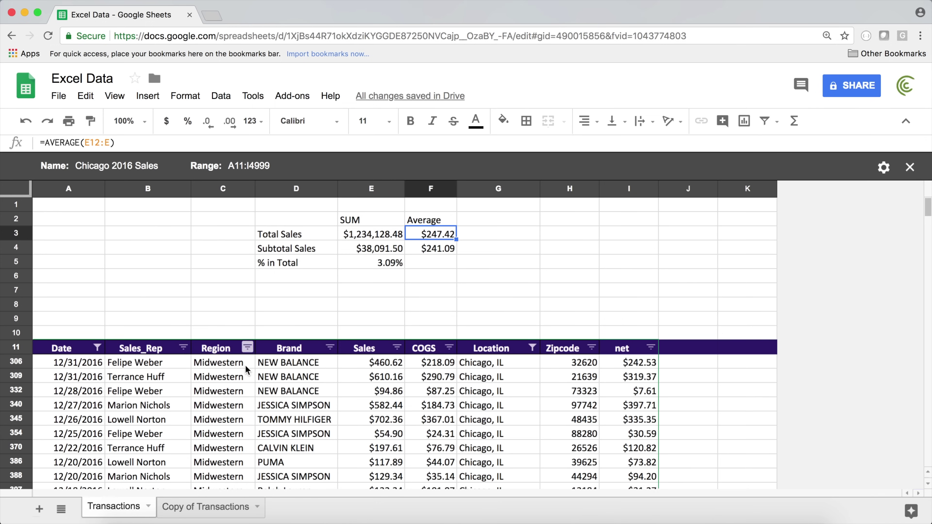
{"action": "left_click", "coordinate": [909, 169]}
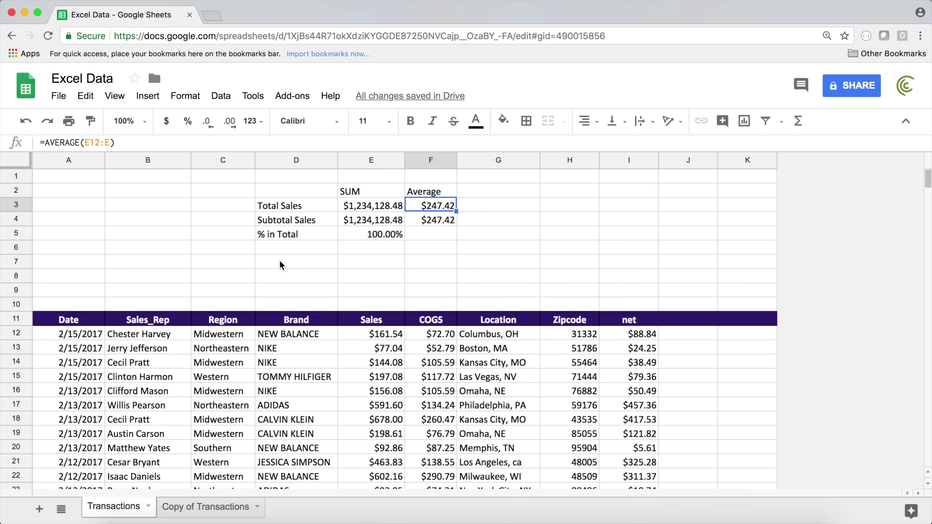
Create a filter showing only Southern and Western regions, excluding Northeastern and Midwestern.
{"action": "left_click", "coordinate": [219, 98]}
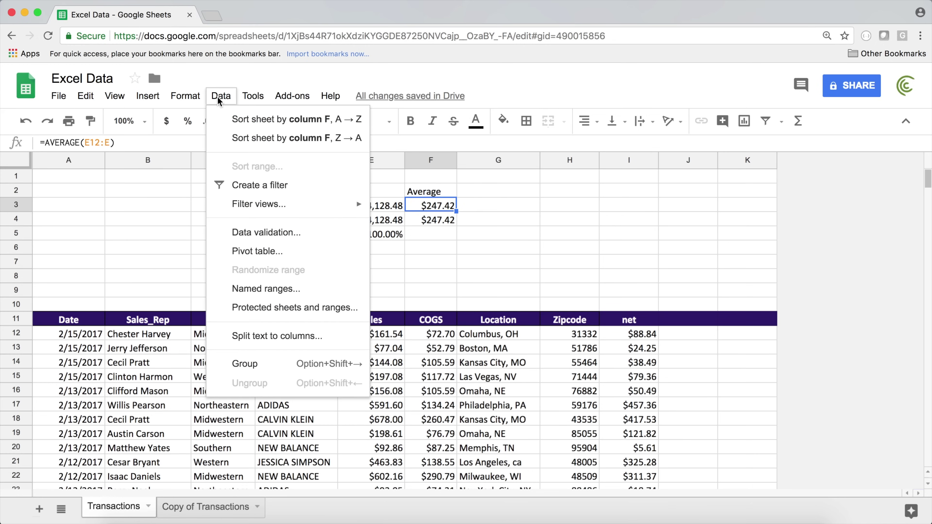
{"action": "mouse_move", "coordinate": [268, 206]}
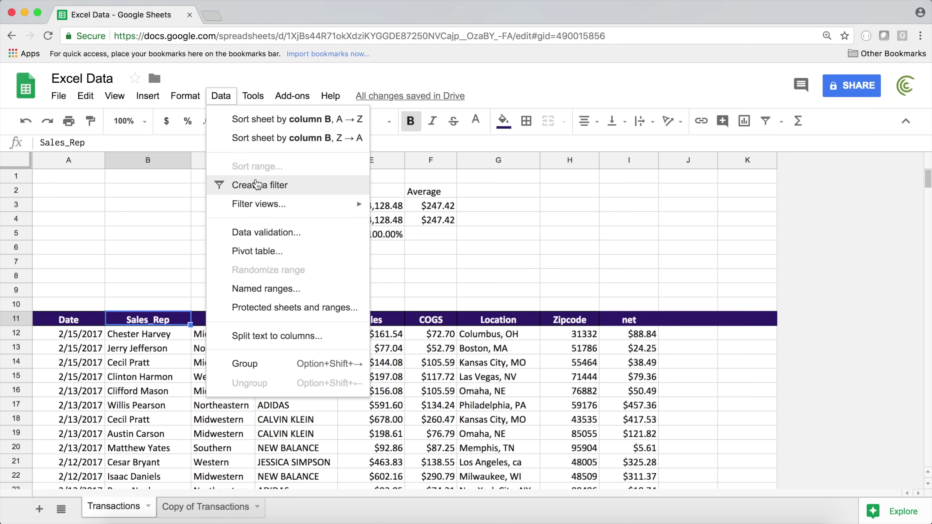
{"action": "left_click", "coordinate": [258, 185]}
{"action": "left_click", "coordinate": [247, 319]}
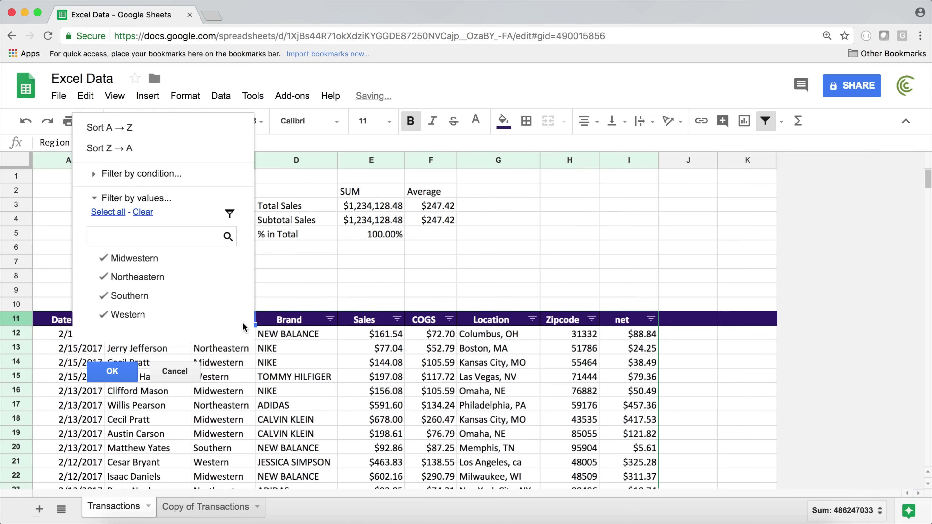
{"action": "left_click", "coordinate": [125, 276]}
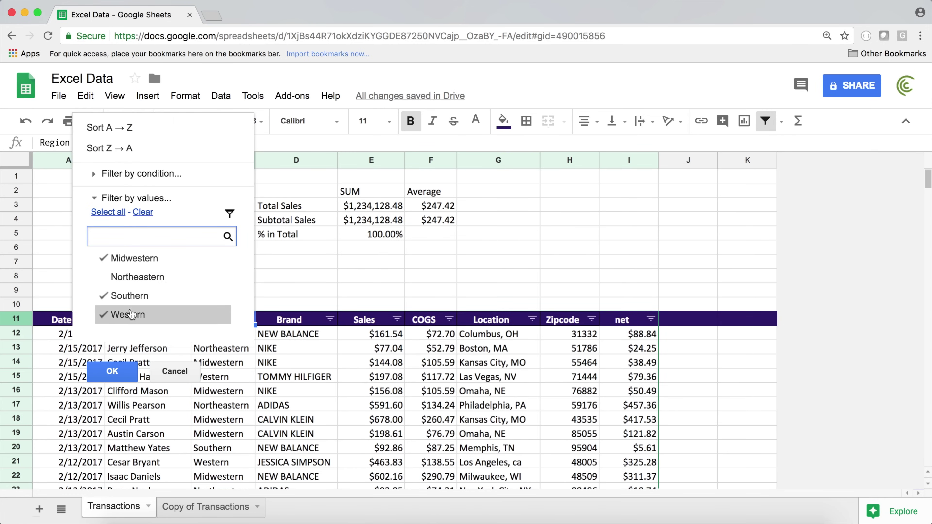
{"action": "left_click", "coordinate": [137, 257]}
{"action": "left_click", "coordinate": [129, 374]}
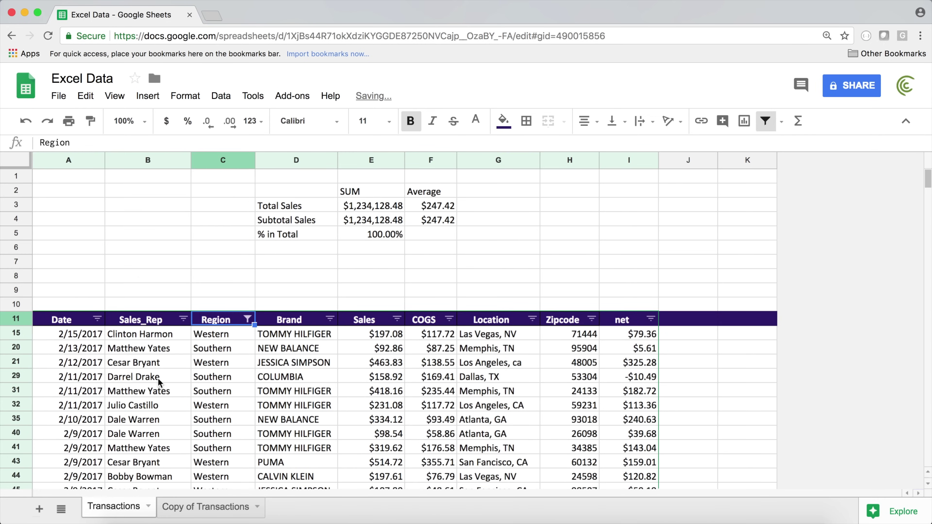
Turn the Region filter off again so all rows show.
{"action": "left_click", "coordinate": [464, 353]}
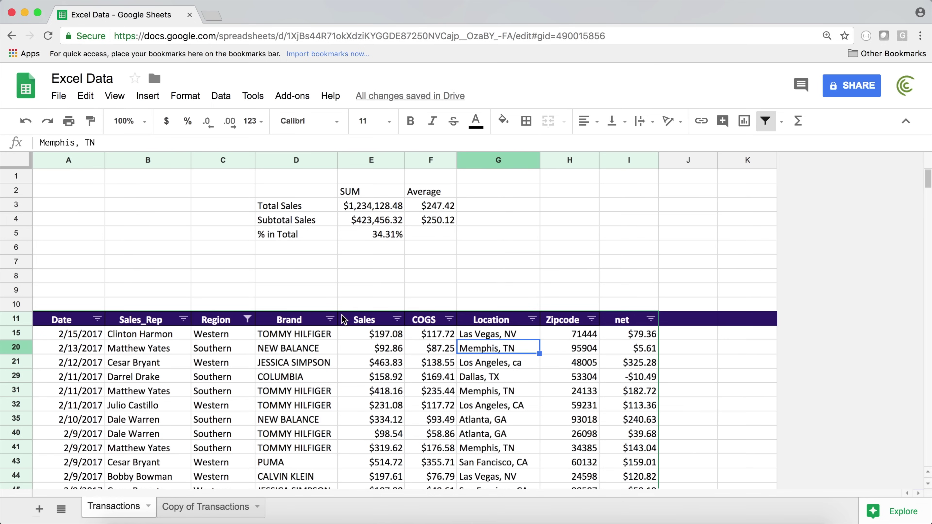
{"action": "left_click", "coordinate": [221, 96]}
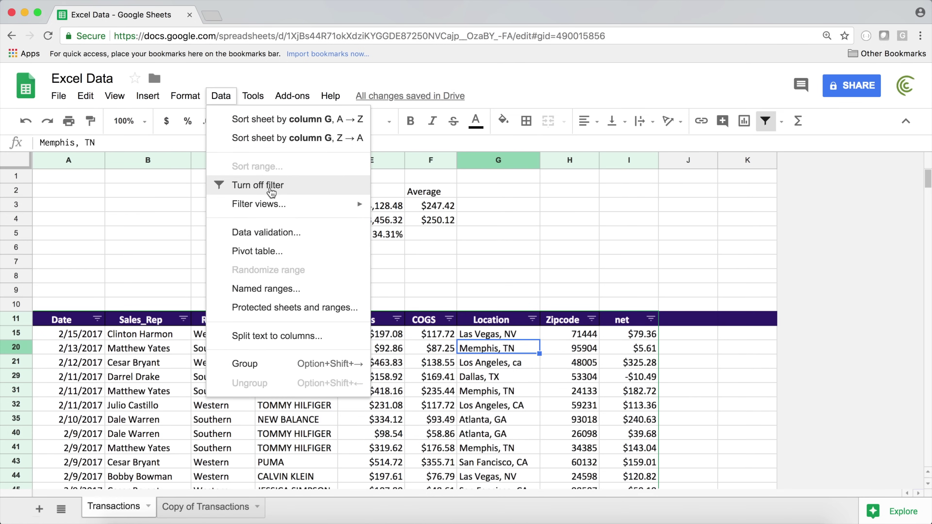
{"action": "left_click", "coordinate": [270, 188]}
Apply the saved Chicago 2016 Sales filter view, then close it.
{"action": "left_click", "coordinate": [220, 96]}
{"action": "mouse_move", "coordinate": [296, 208]}
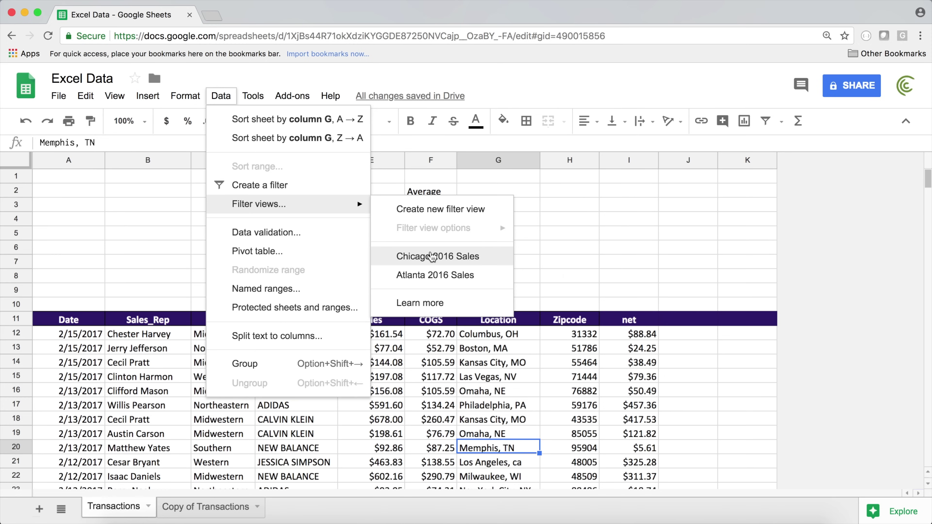
{"action": "left_click", "coordinate": [432, 256]}
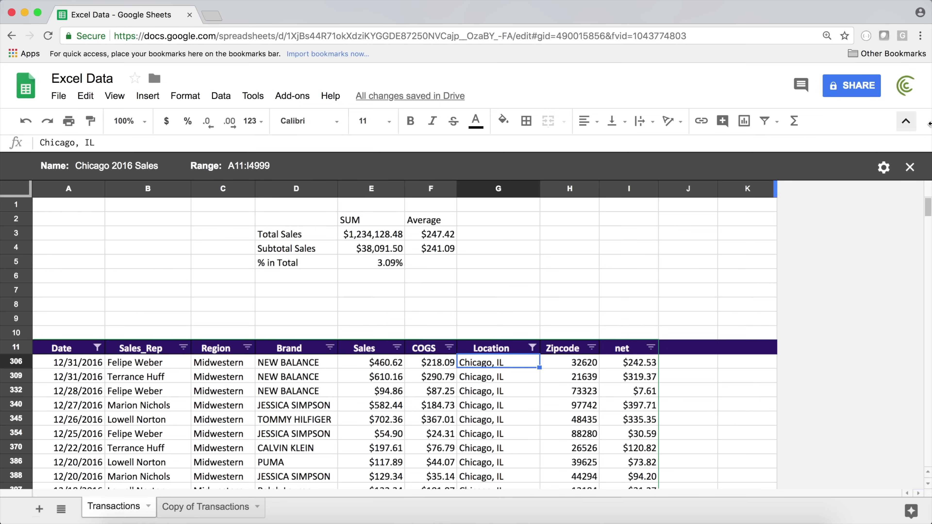
{"action": "left_click", "coordinate": [909, 168]}
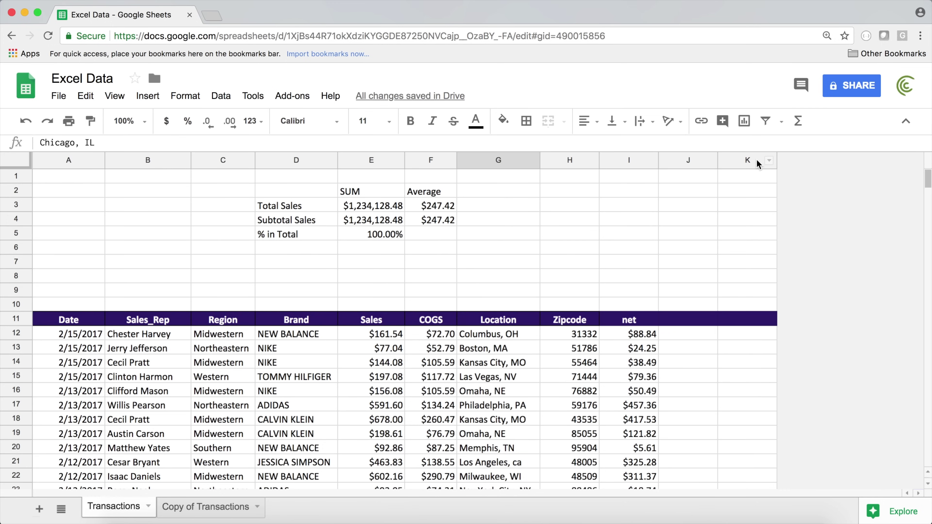
{"action": "left_click", "coordinate": [222, 99]}
{"action": "mouse_move", "coordinate": [308, 217]}
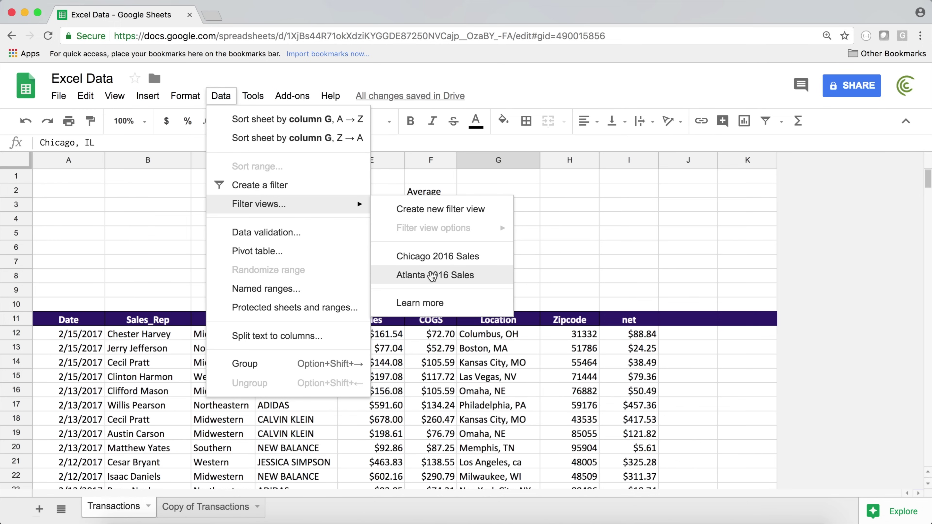
{"action": "left_click", "coordinate": [425, 261]}
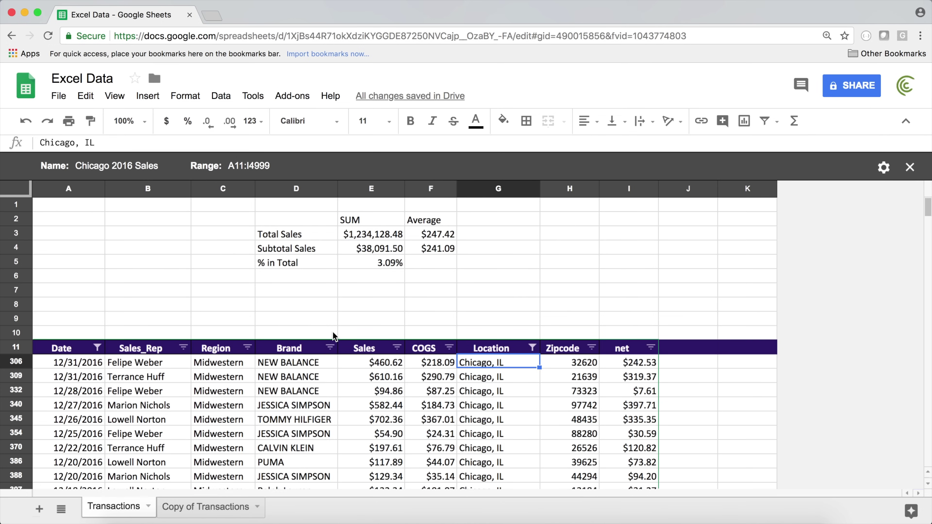
{"action": "left_click", "coordinate": [222, 96]}
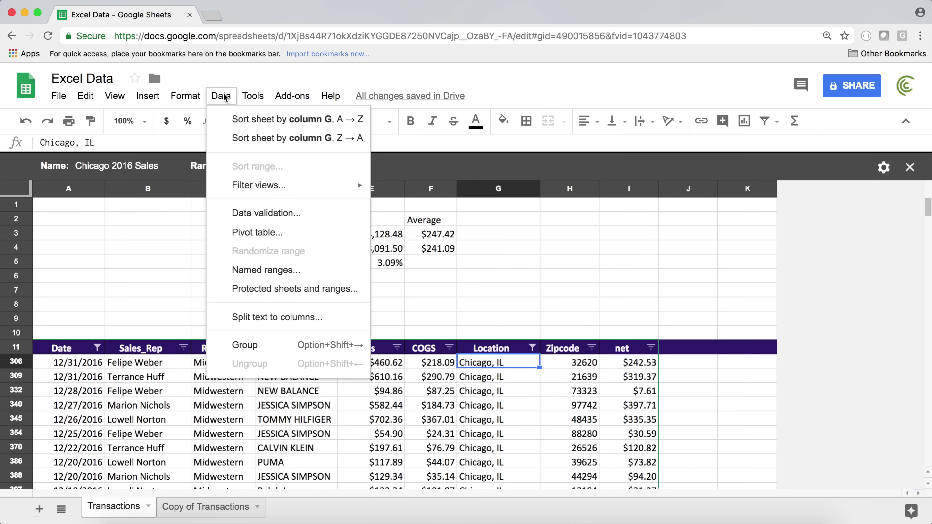
{"action": "left_click", "coordinate": [521, 393]}
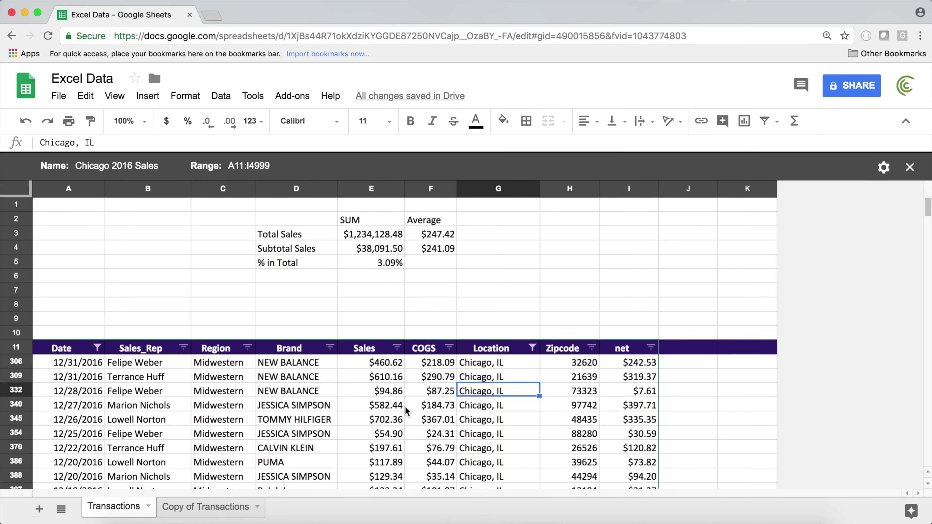
{"action": "left_click", "coordinate": [249, 97]}
{"action": "left_click", "coordinate": [248, 97]}
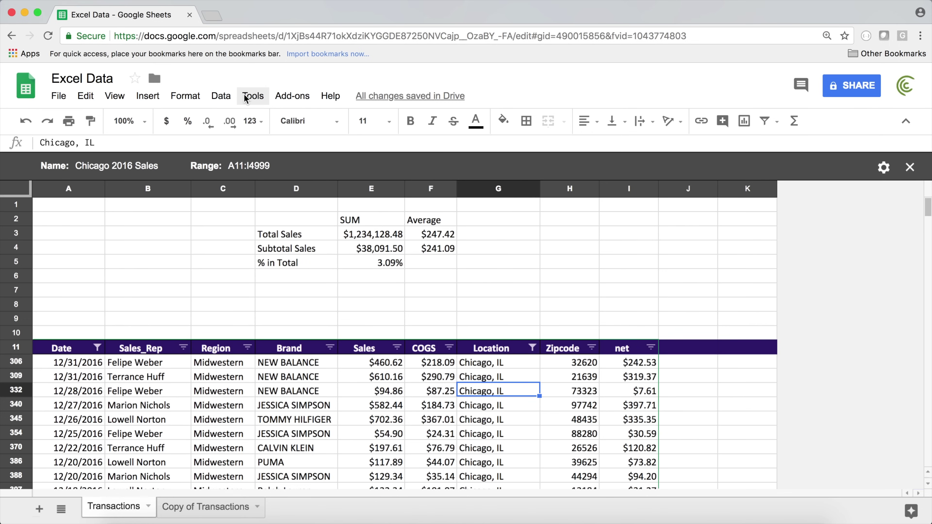
{"action": "left_click", "coordinate": [909, 168]}
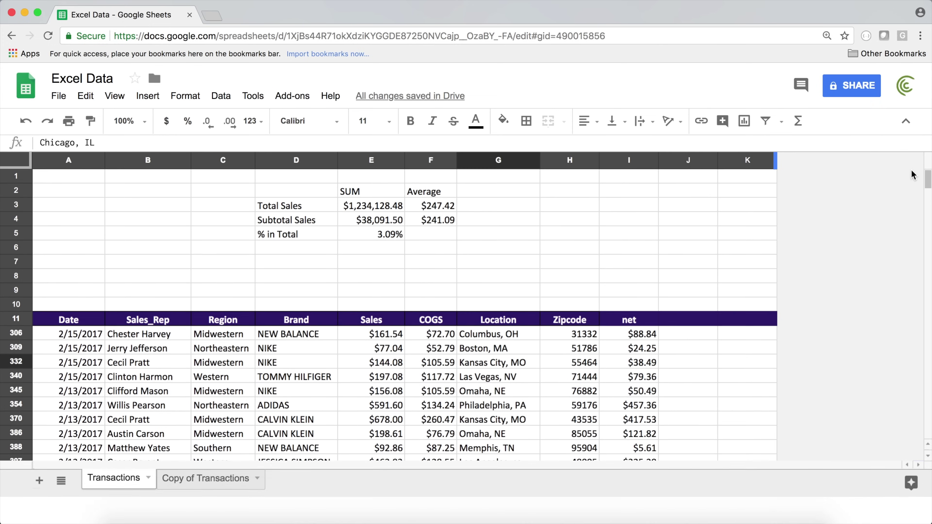